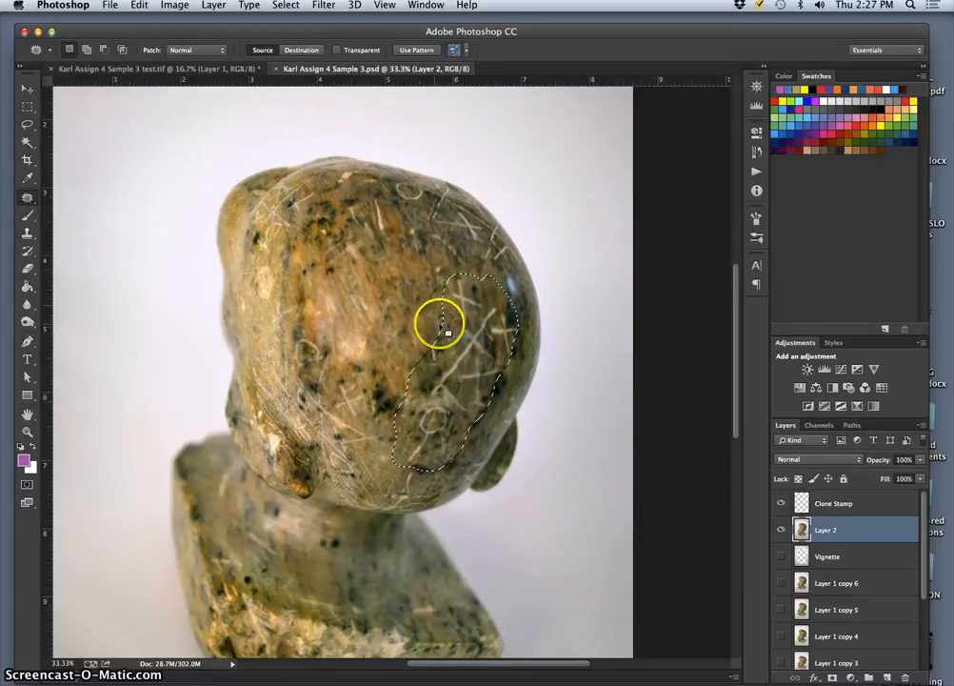
Step: Patch the selected scratches on the side of the head with cleaner stone texture from its middle, and drop the selection
left_click(781, 531)
left_click(781, 530)
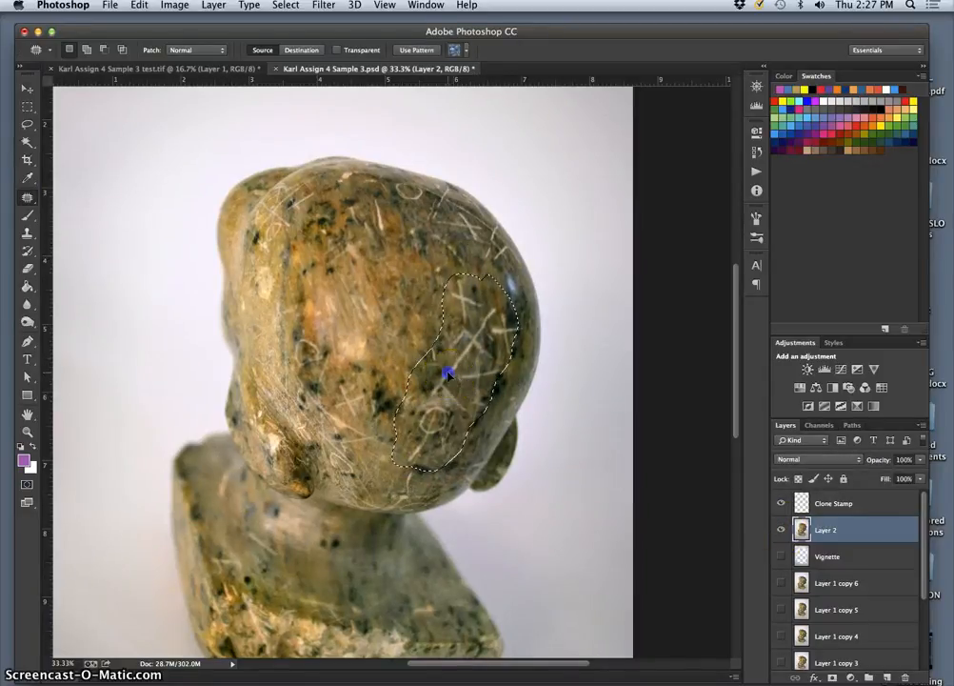
left_click_drag(403, 361, 349, 329)
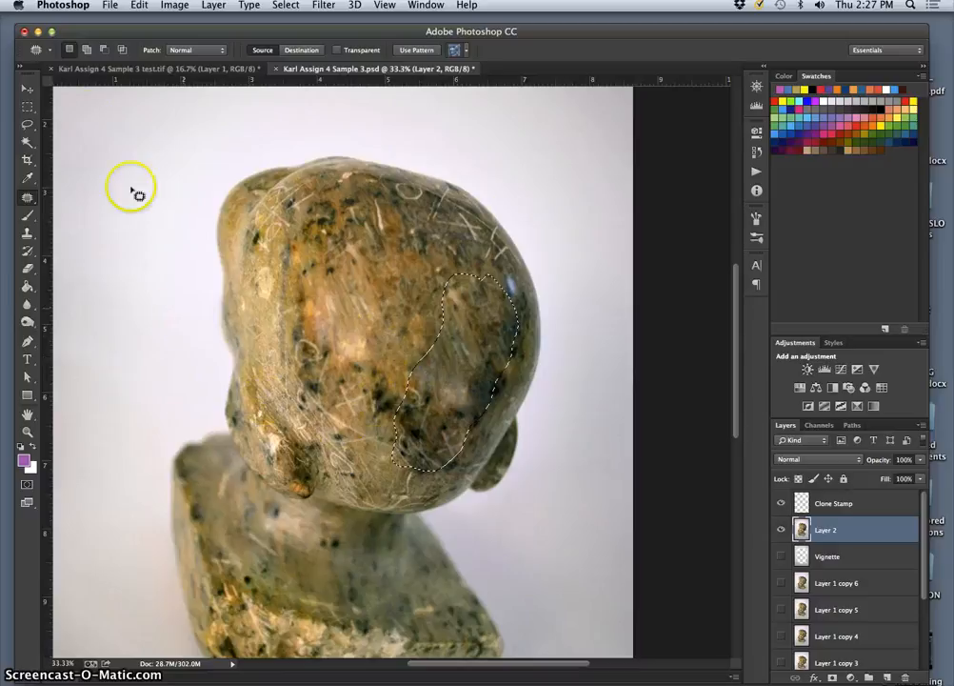
left_click(28, 124)
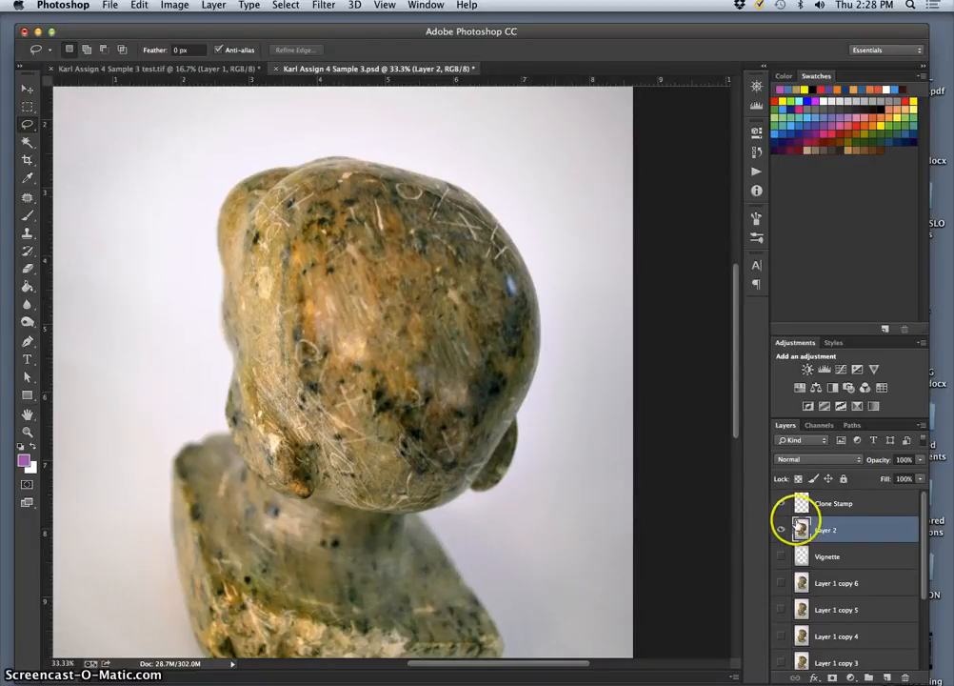
Step: Step back through the history to undo the patch and all spot healing strokes, returning to the Deselect state before them
left_click(756, 155)
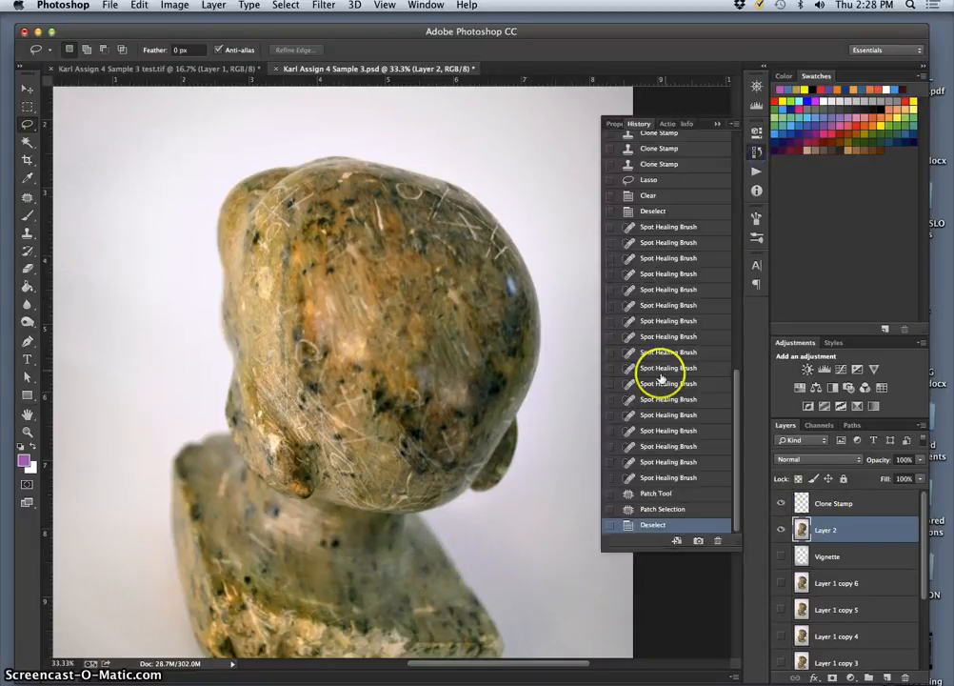
left_click(642, 509)
left_click(648, 495)
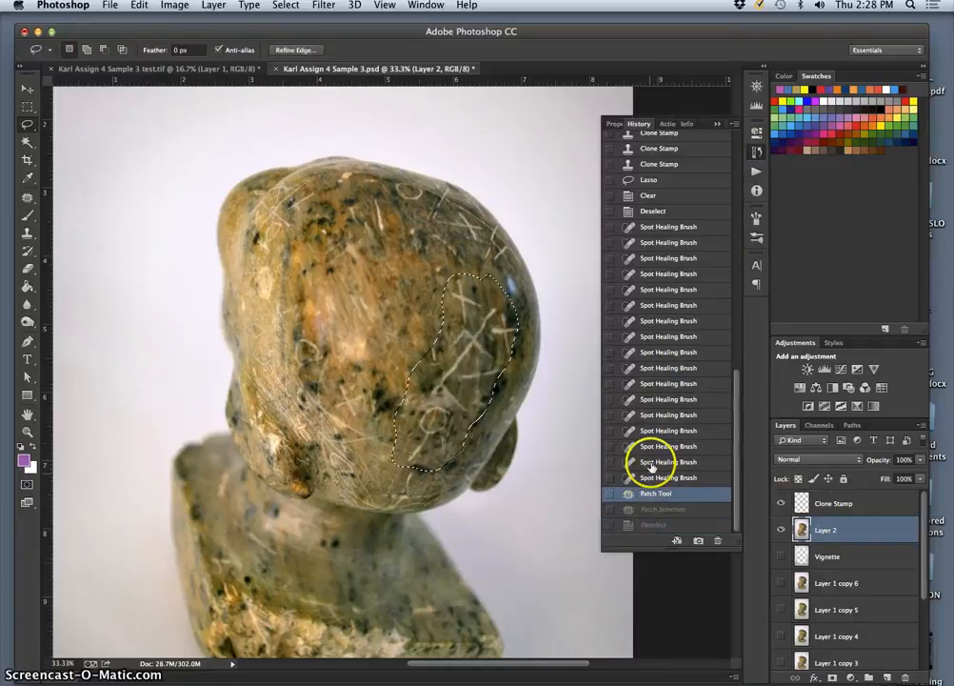
left_click(652, 478)
left_click(654, 447)
left_click(657, 415)
left_click(658, 385)
left_click(656, 352)
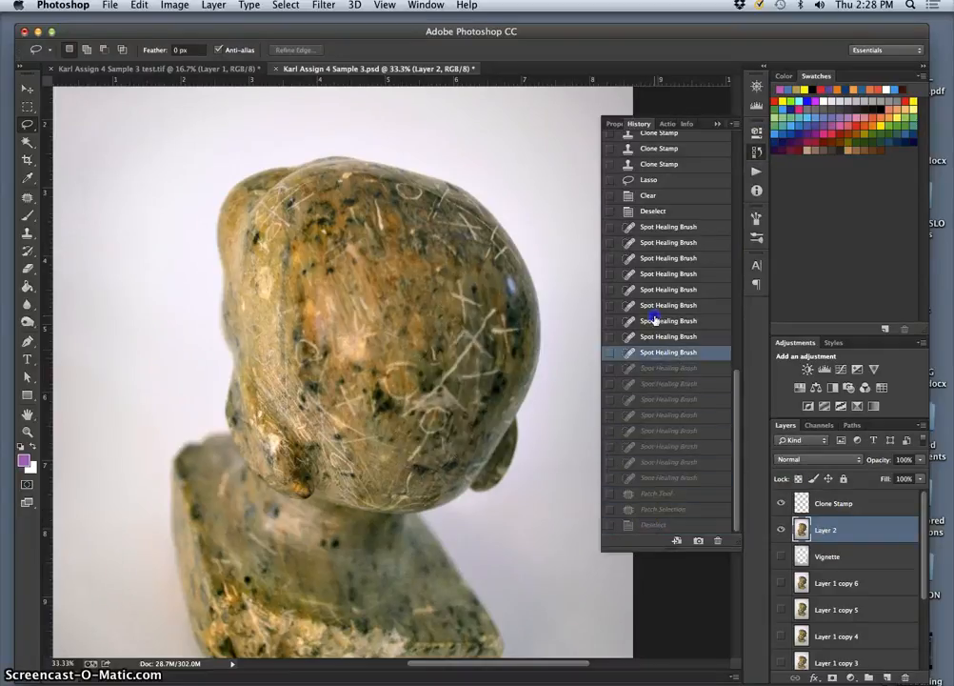
left_click(657, 321)
left_click(658, 242)
left_click(653, 227)
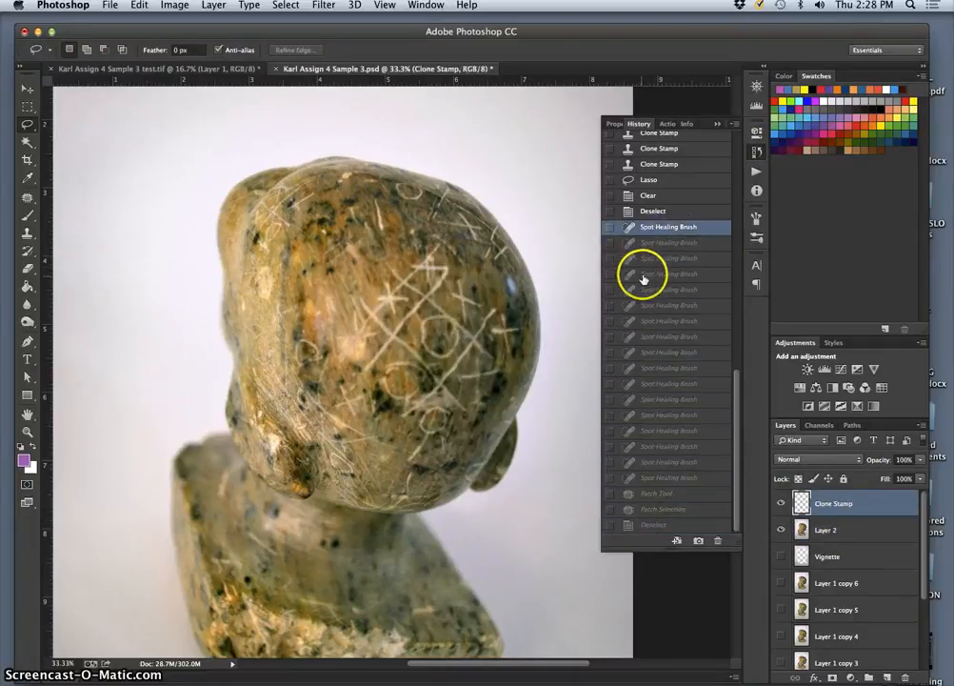
left_click(661, 213)
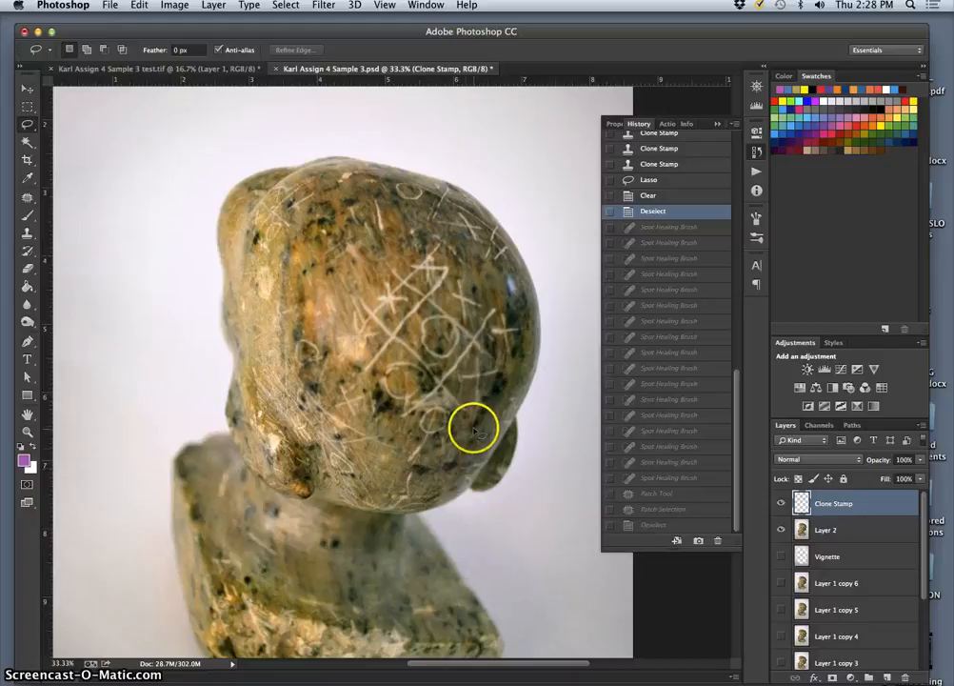
Step: Step back to the last Clone Stamp history state and compare the whole image with the Clone Stamp layer hidden and shown
left_click(661, 200)
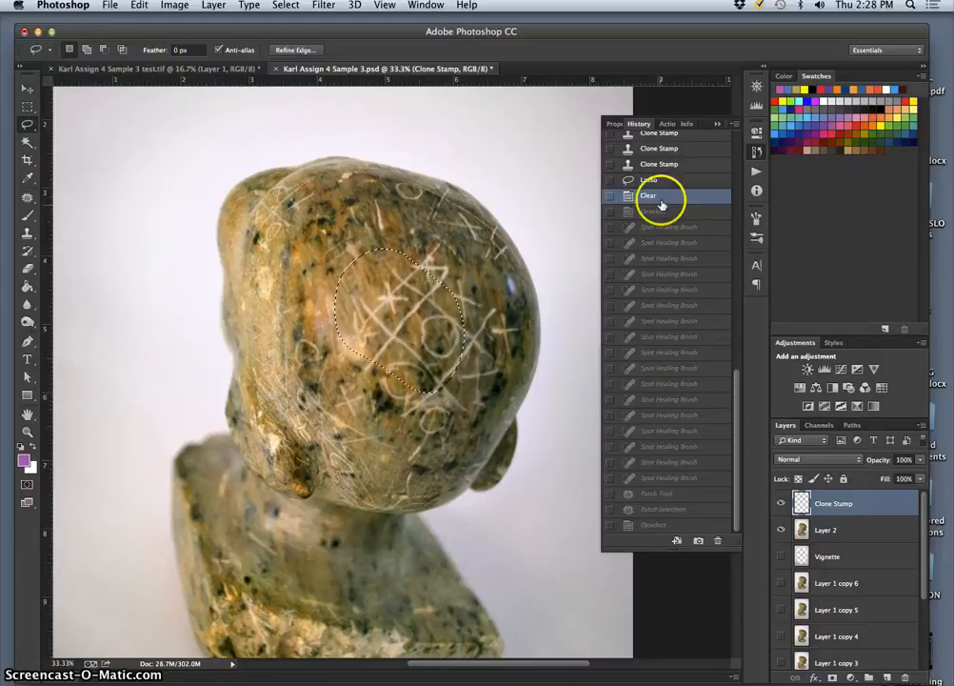
left_click(662, 184)
left_click(661, 166)
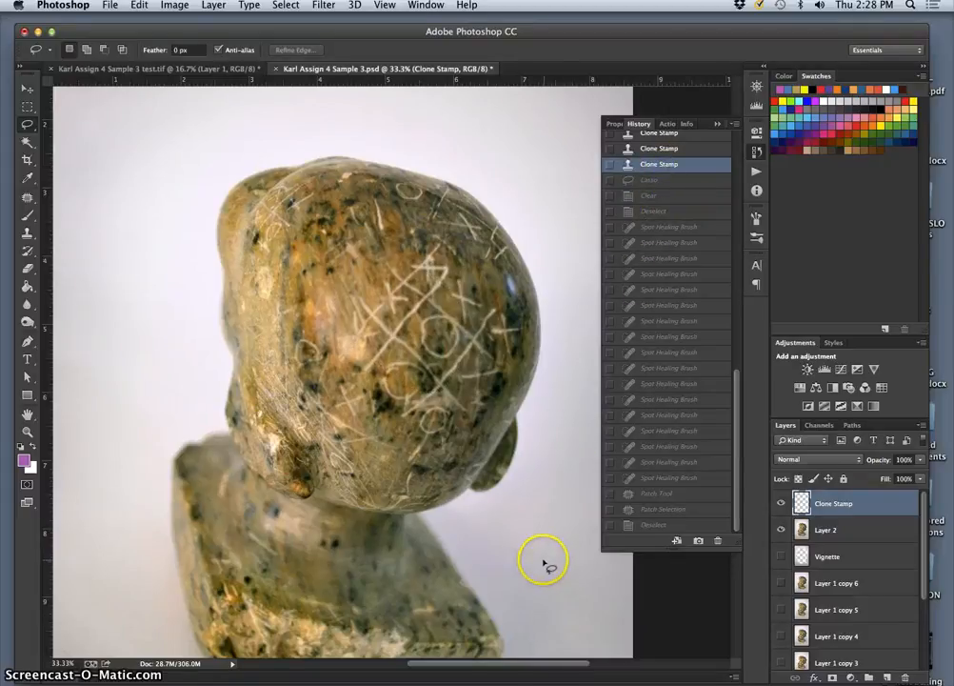
key("super+minus")
key("super+minus")
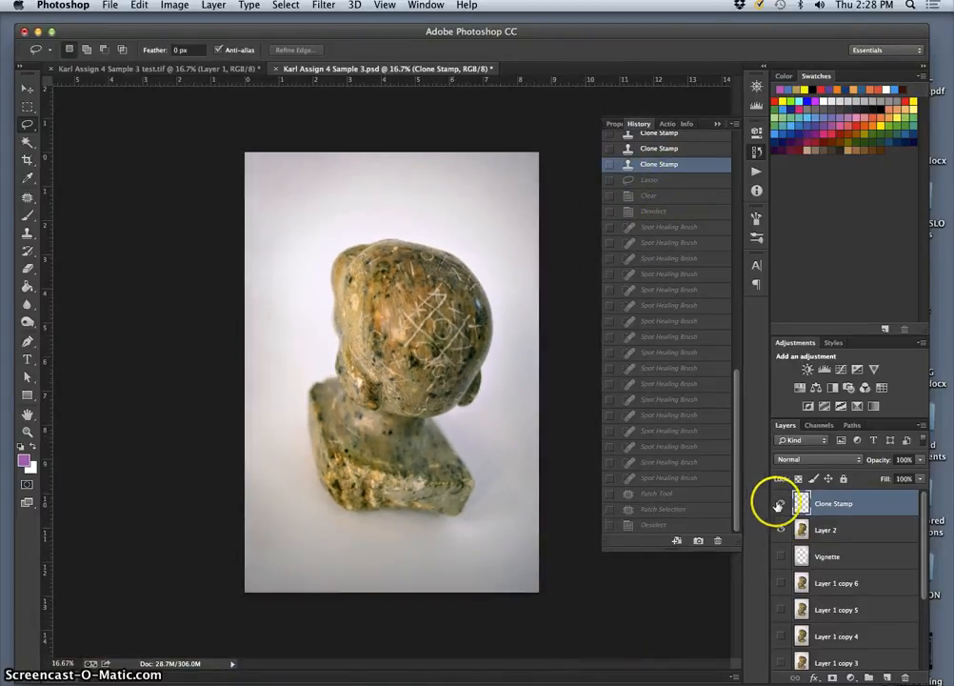
left_click(782, 503)
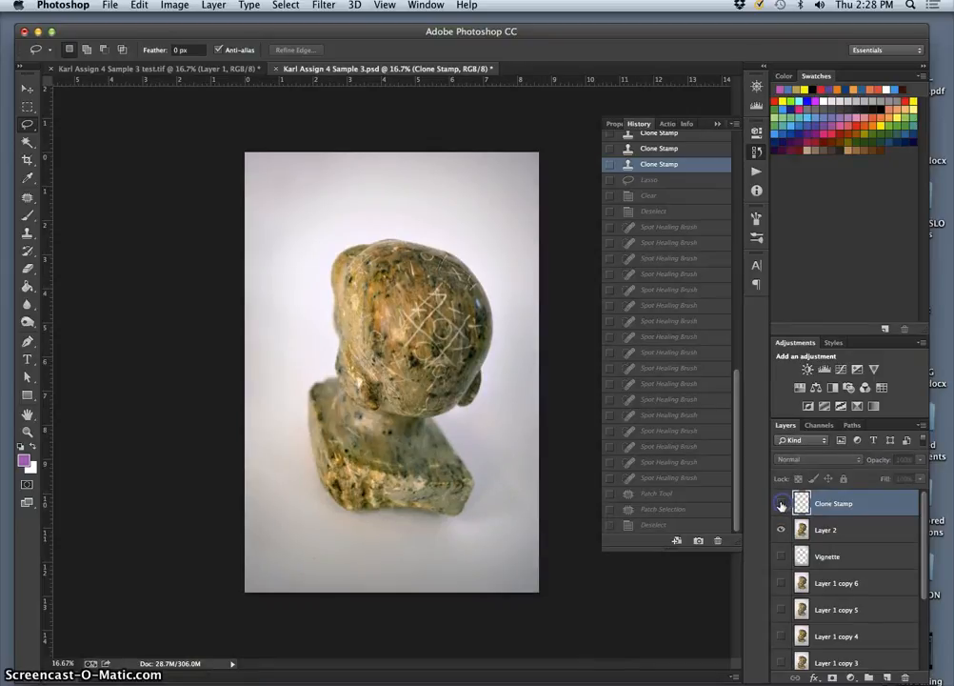
left_click(782, 504)
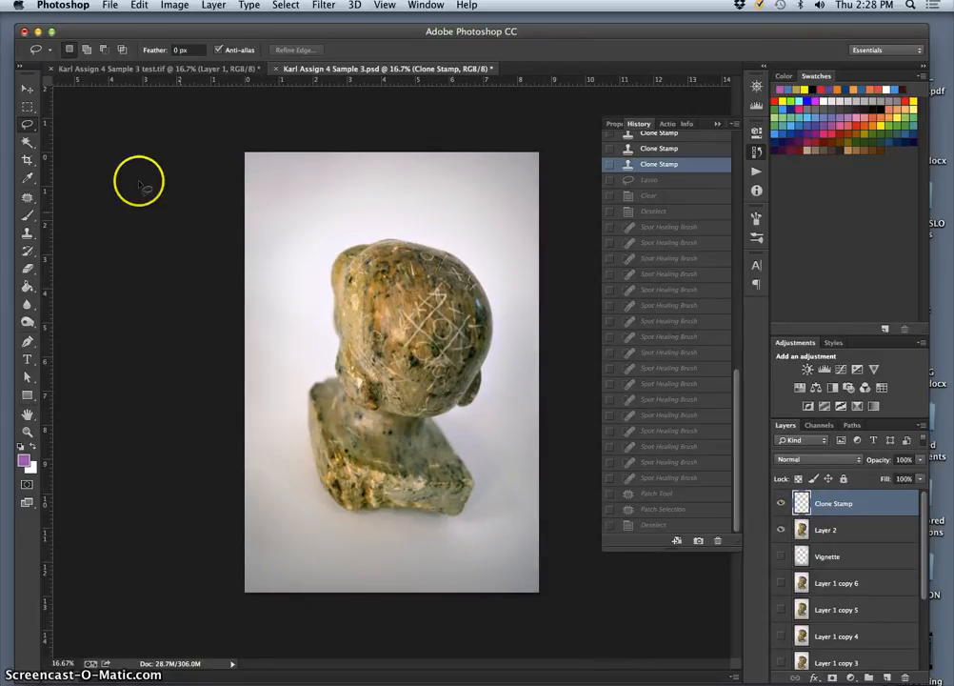
Step: Restore the Clear history state and deselect the lassoed area on the head
left_click(659, 197)
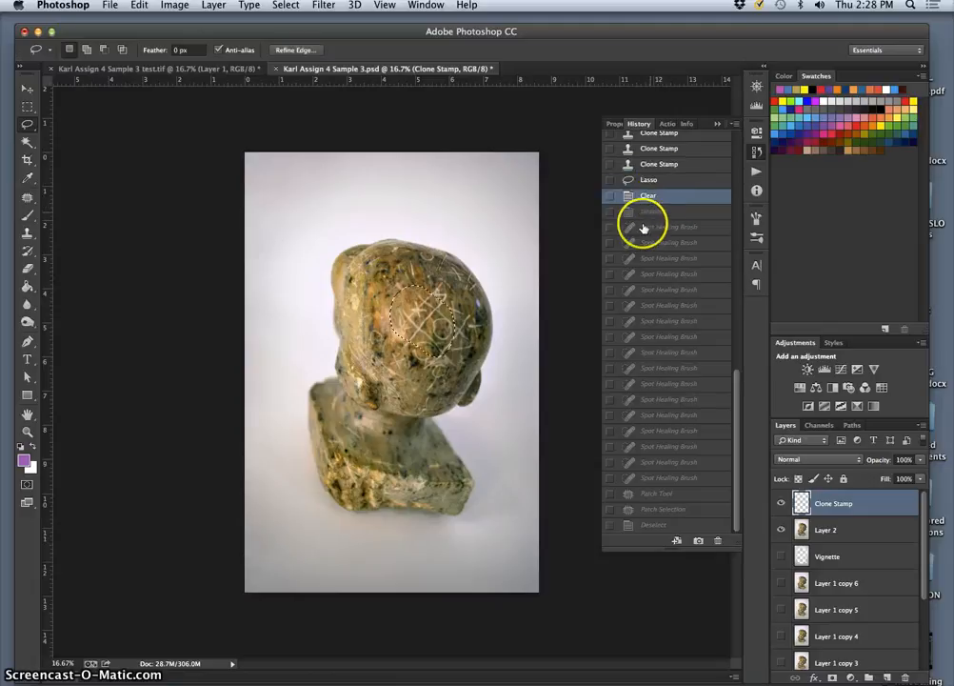
left_click(417, 355)
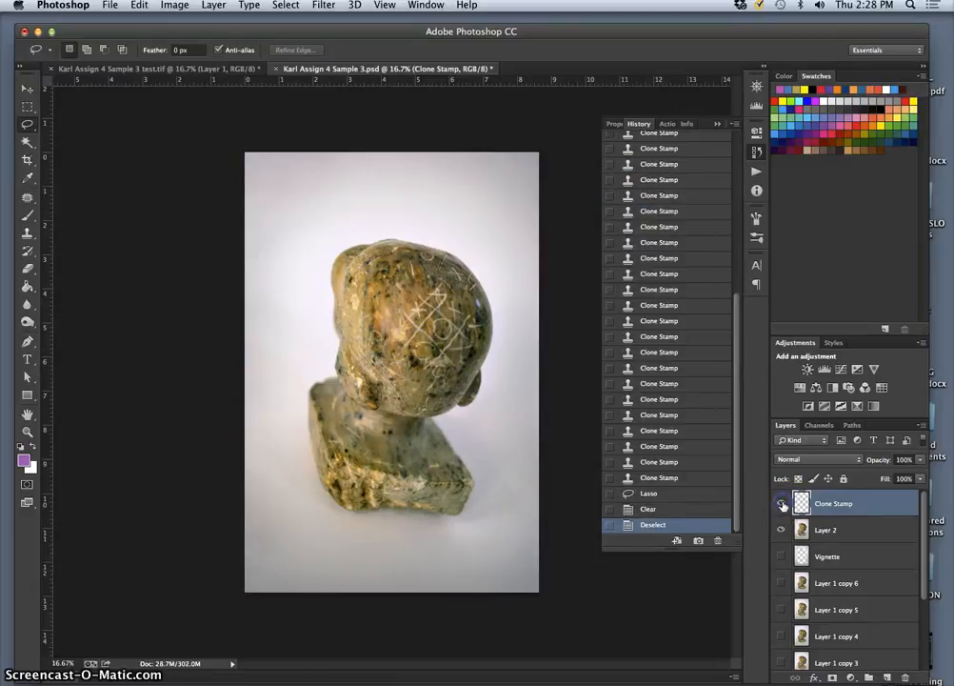
Step: Compare the backdrop's lower-left corner with the Clone Stamp layer hidden and shown, leaving the layer visible
left_click(783, 504)
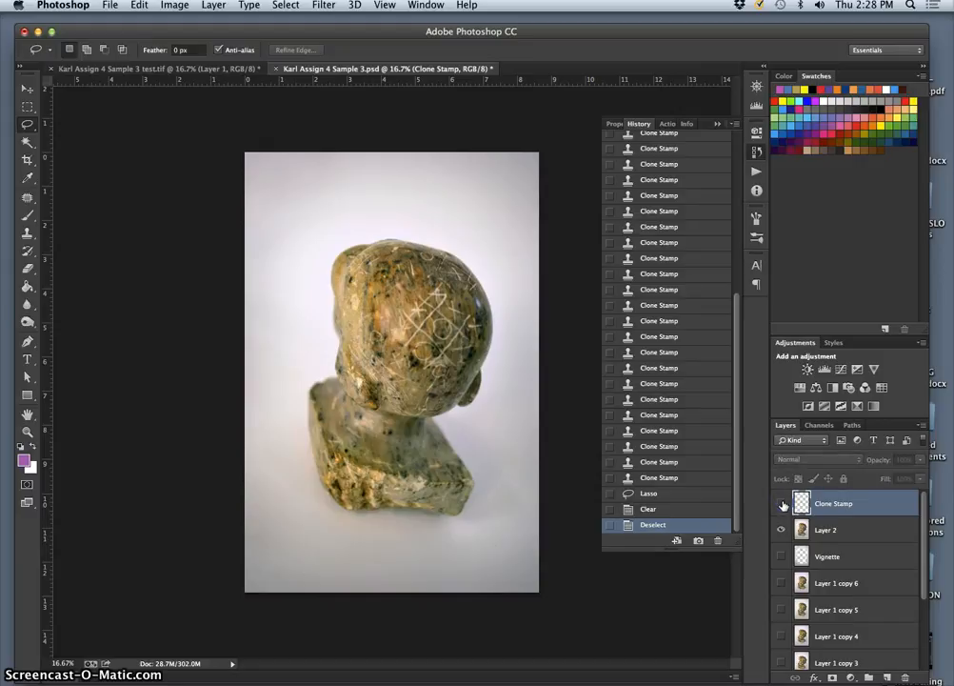
key("super+plus")
key("super+plus")
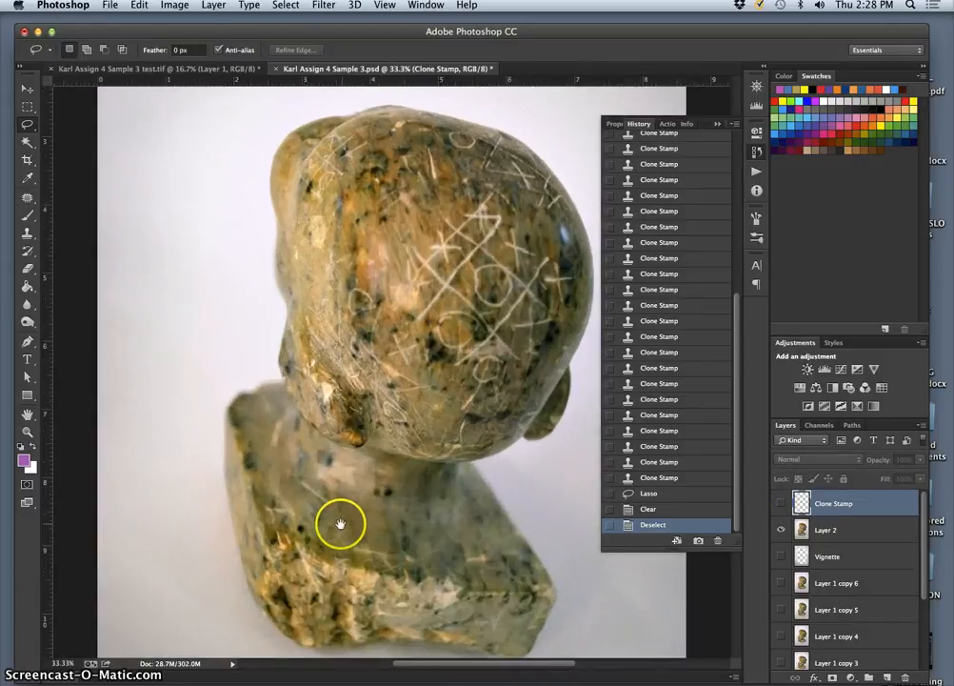
scroll(381, 305, "down", 10)
scroll(381, 305, "left", 3)
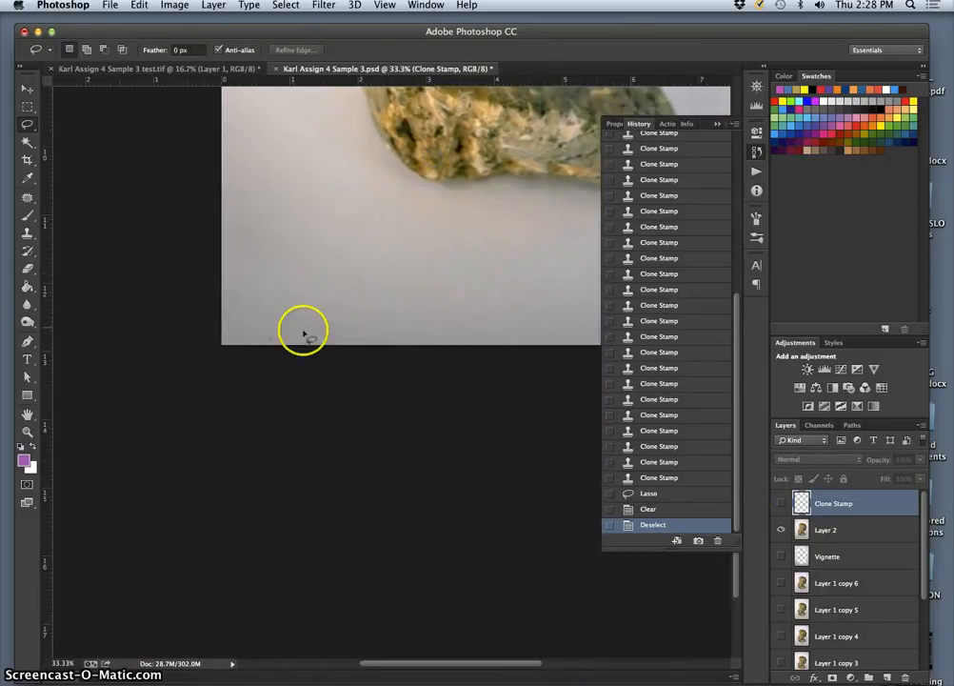
left_click(781, 502)
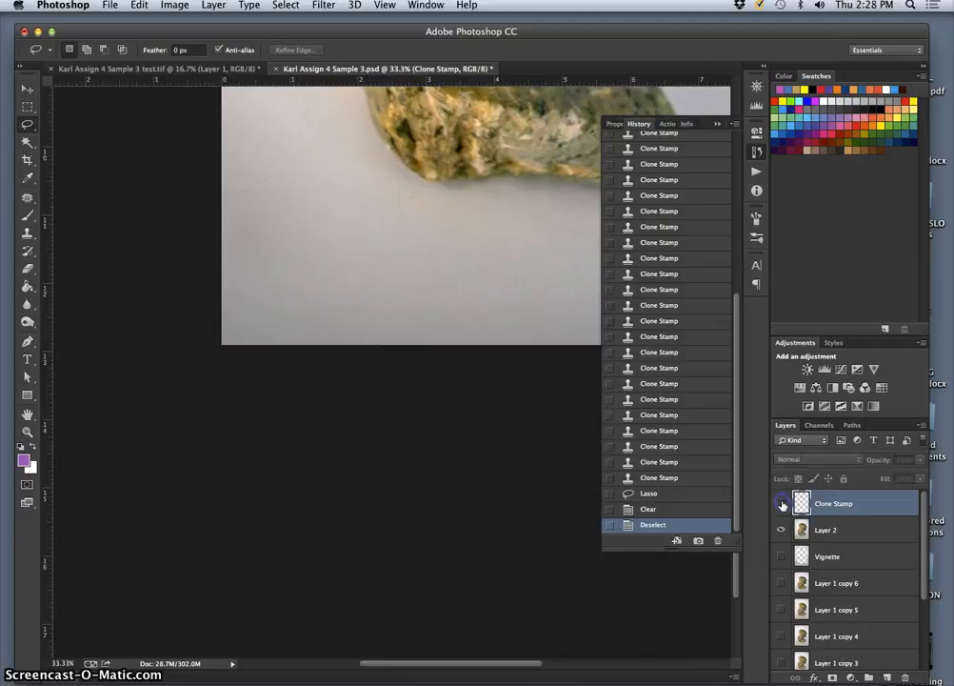
key("super+minus")
key("super+minus")
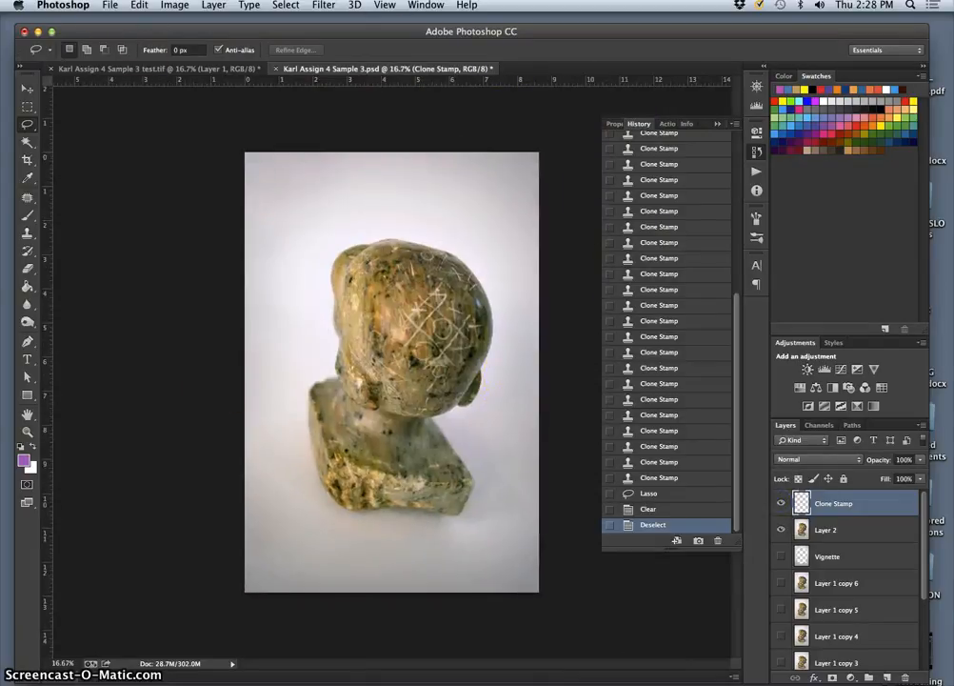
Step: Save the layered document in Photoshop format under its current name in the Assignment 4 Effective Object folder, replacing the existing file
left_click(111, 5)
left_click(127, 159)
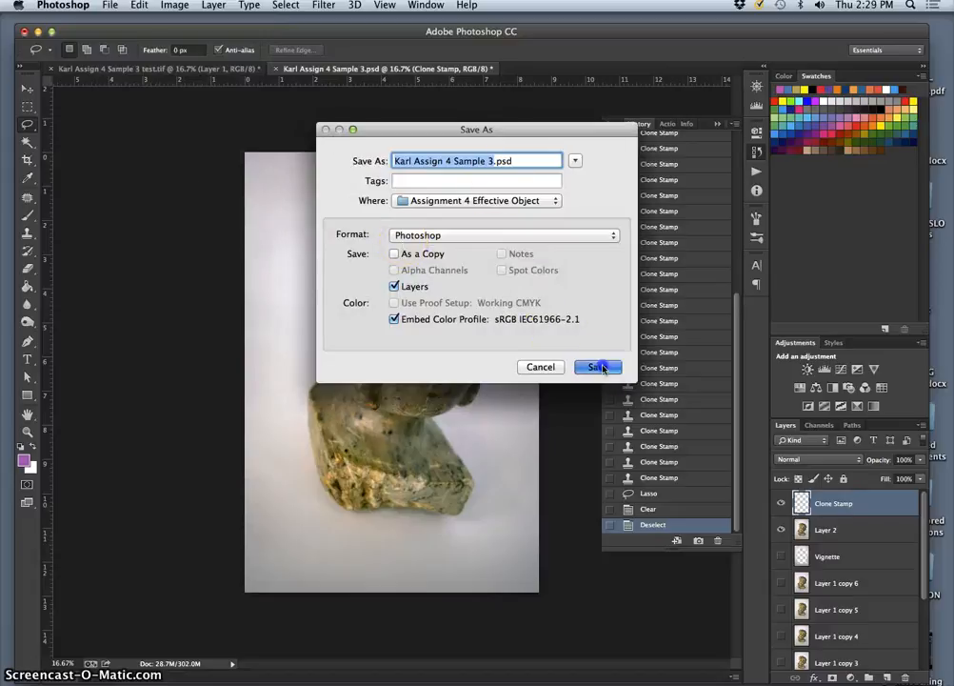
left_click(600, 368)
left_click(606, 223)
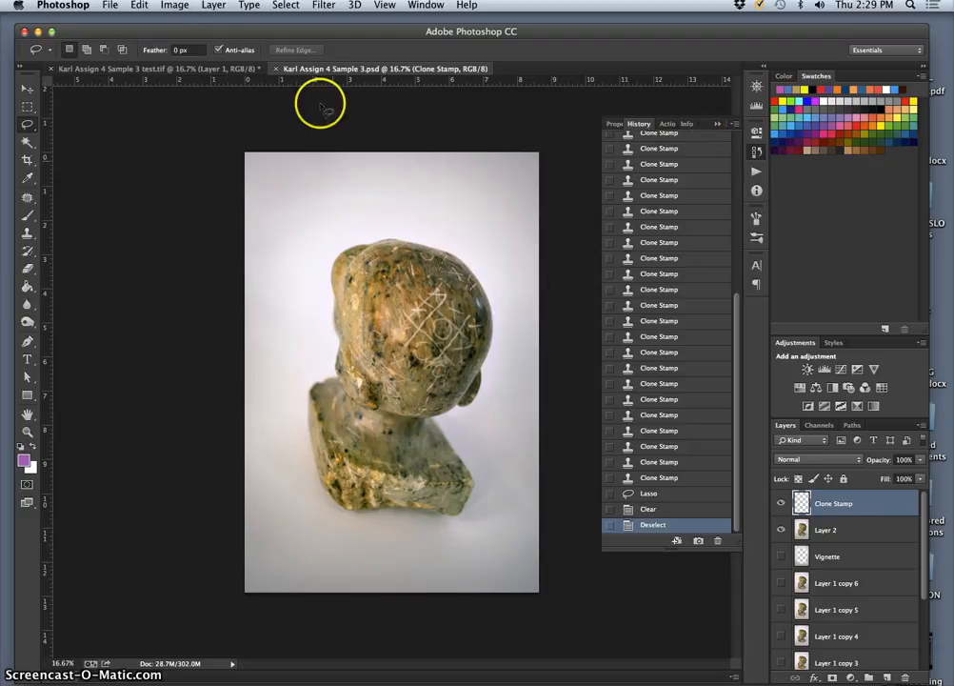
Step: Flatten the image, discarding the hidden layers
left_click(213, 6)
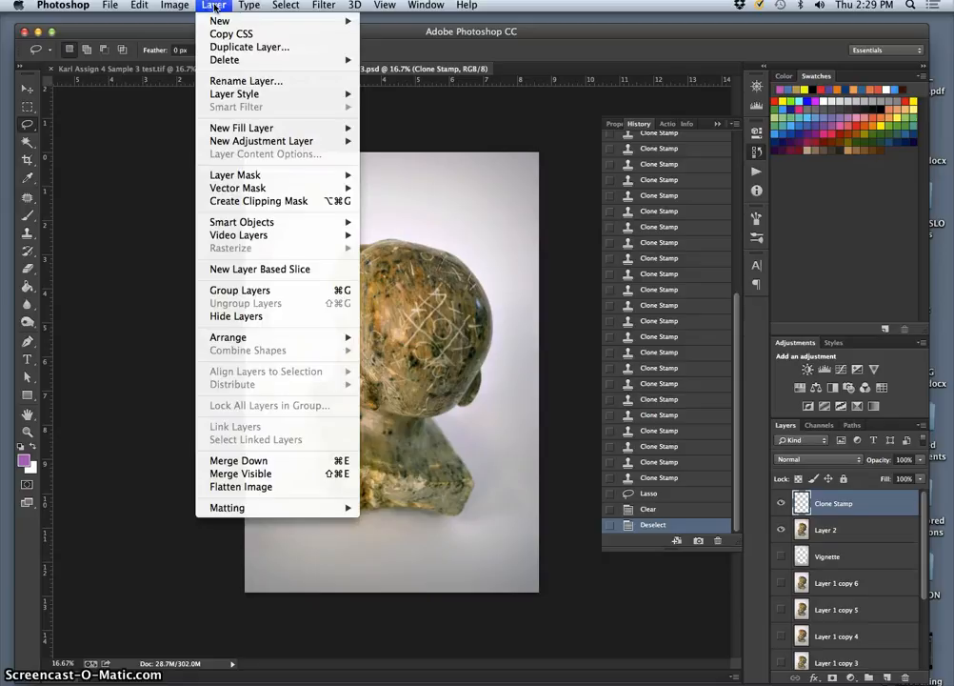
left_click(260, 488)
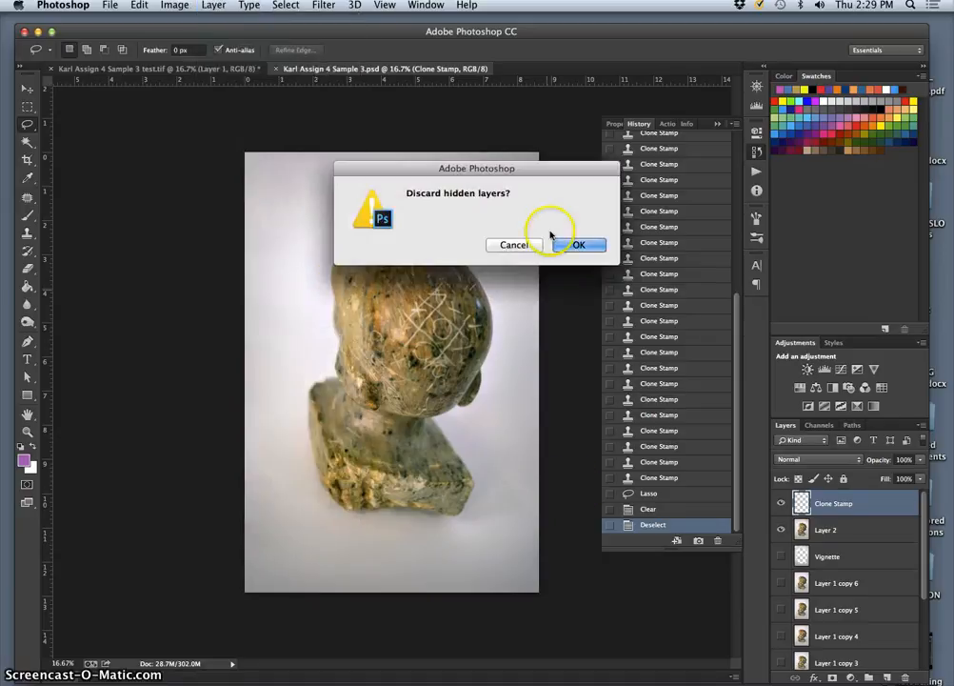
left_click(576, 245)
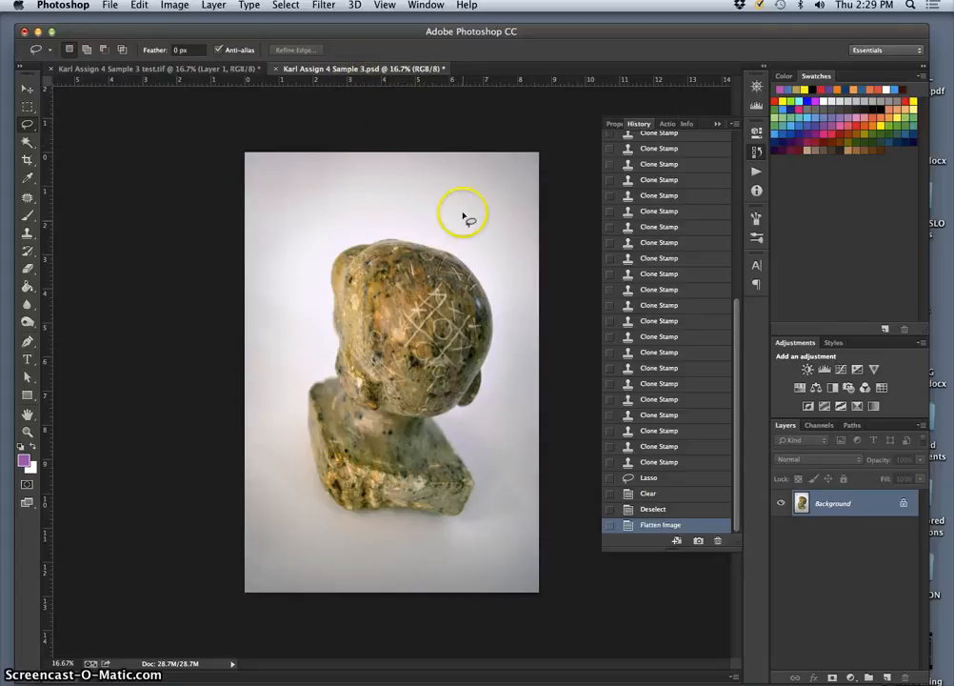
Step: Save the flattened image as a TIFF with LZW compression under the same base name in the Assignment 4 Effective Object folder
left_click(111, 6)
left_click(145, 164)
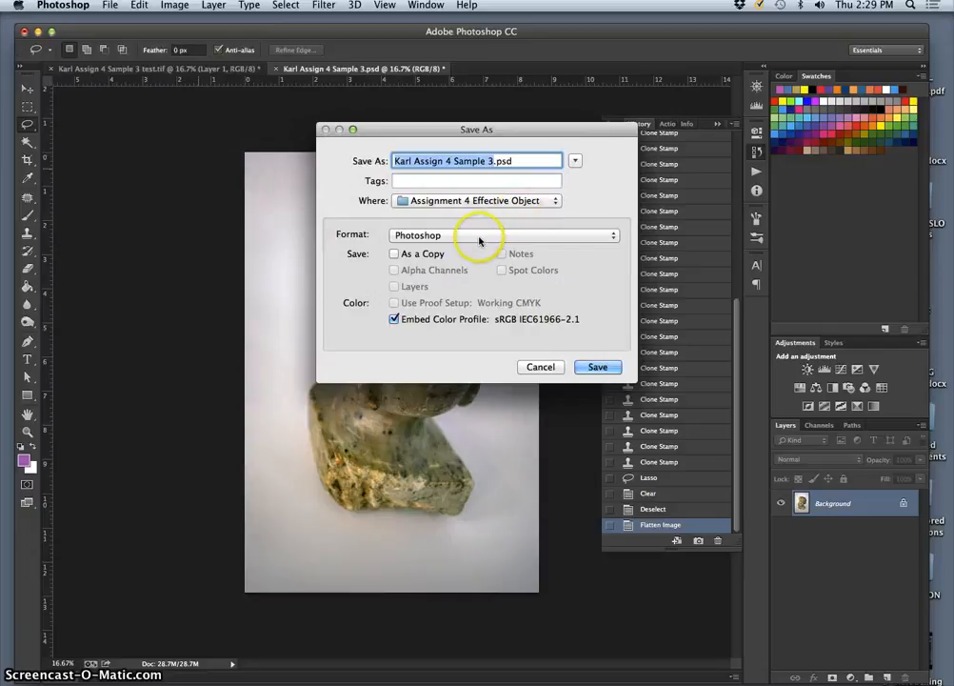
left_click(479, 237)
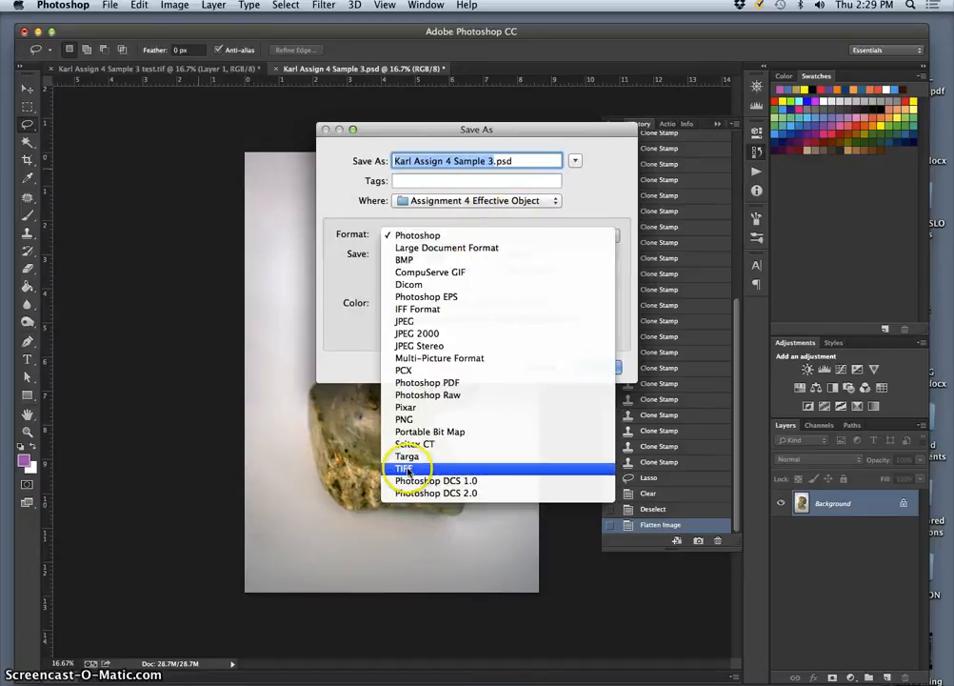
left_click(416, 468)
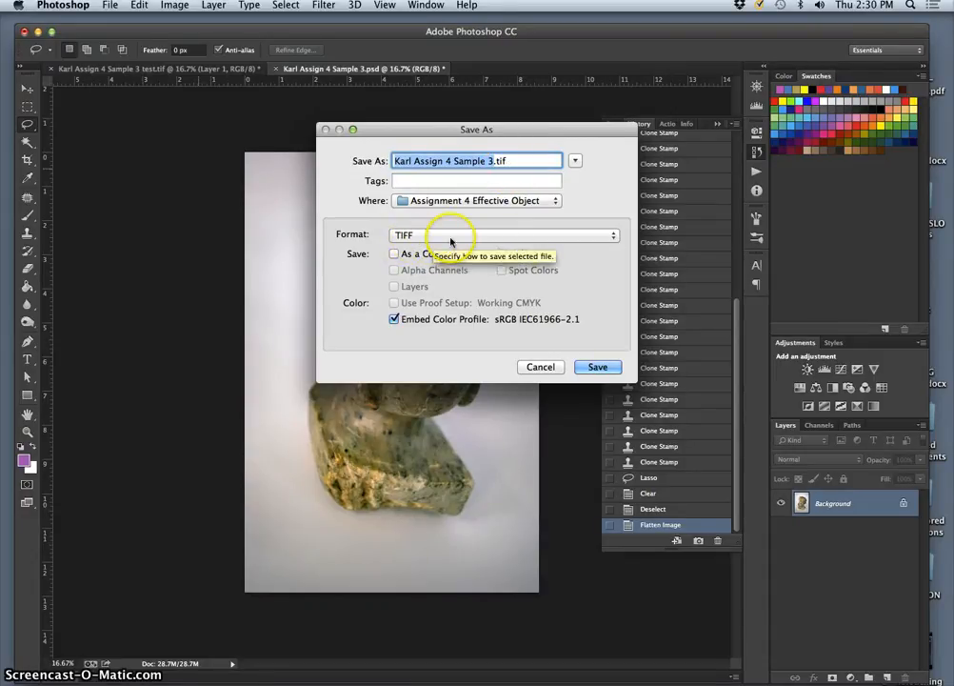
left_click(608, 372)
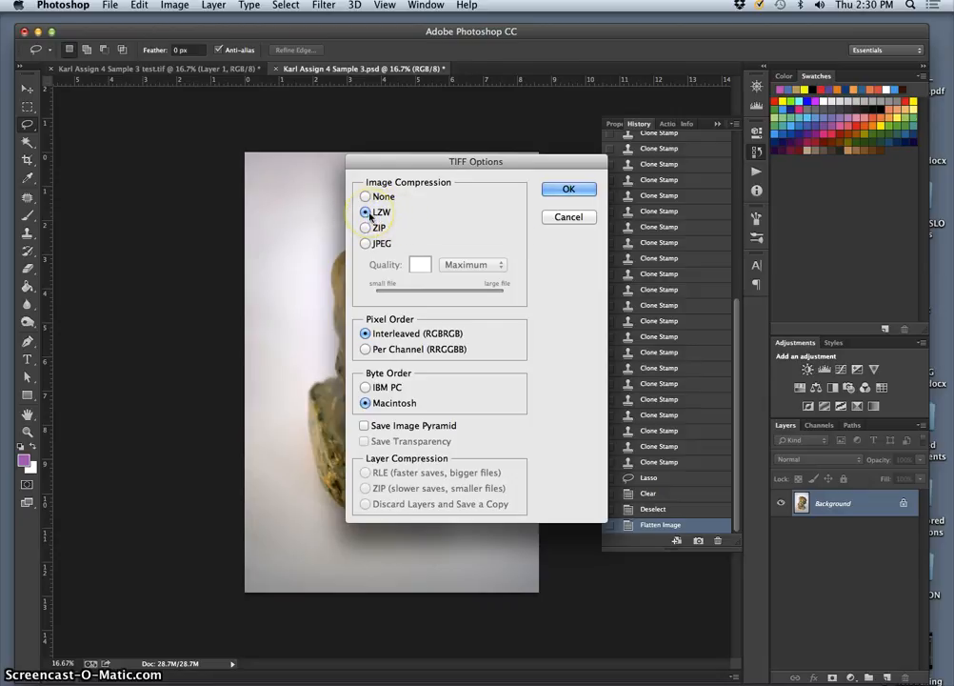
left_click(365, 216)
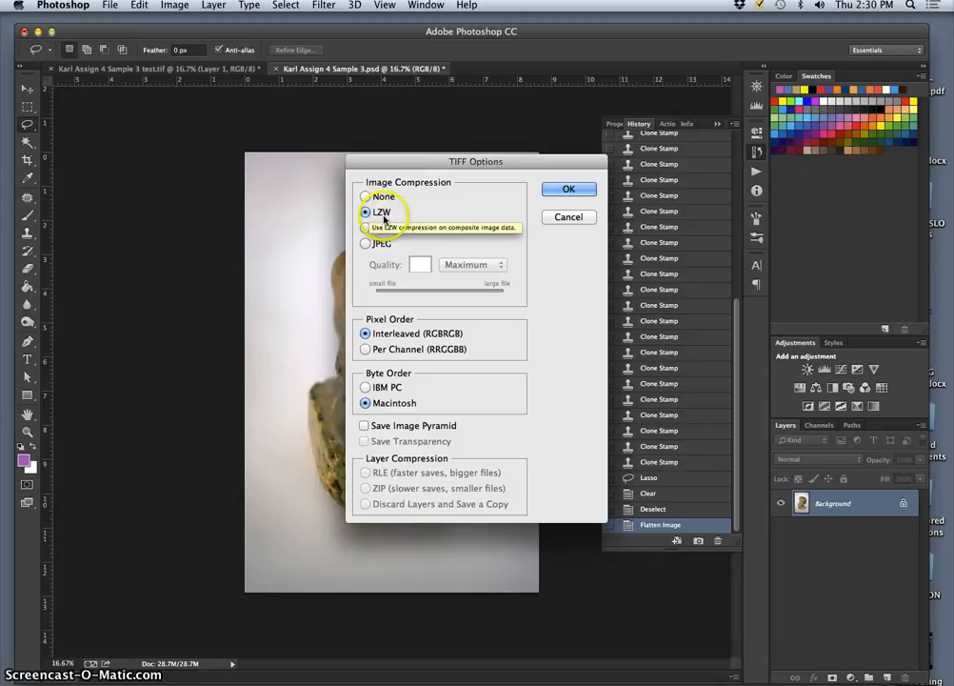
left_click(566, 192)
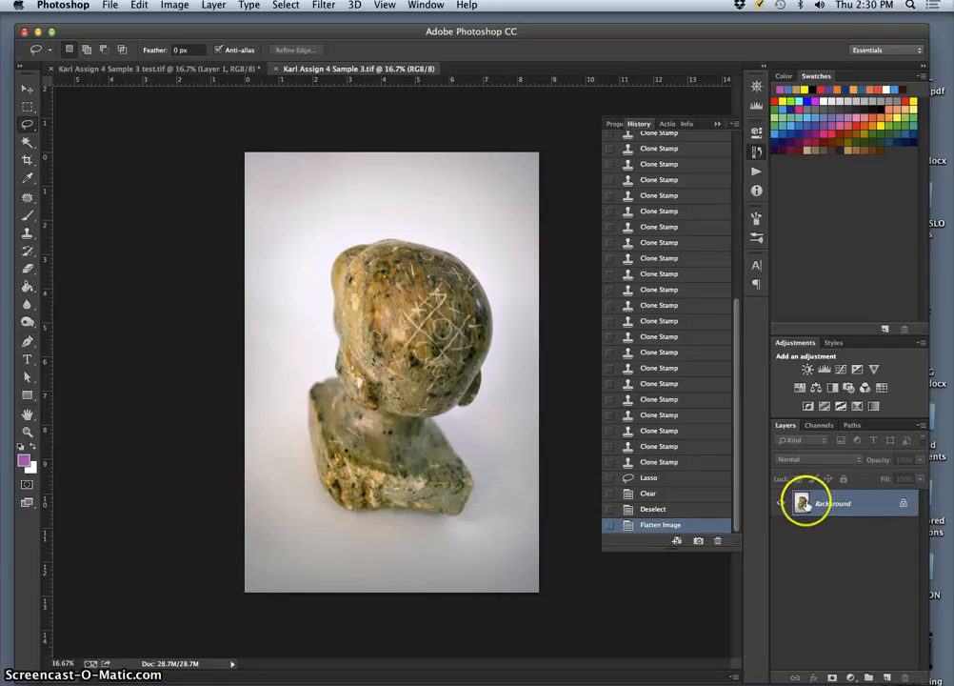
Step: Duplicate the flattened background layer and desaturate the copy with a Hue/Saturation adjustment at saturation -100
left_click(720, 126)
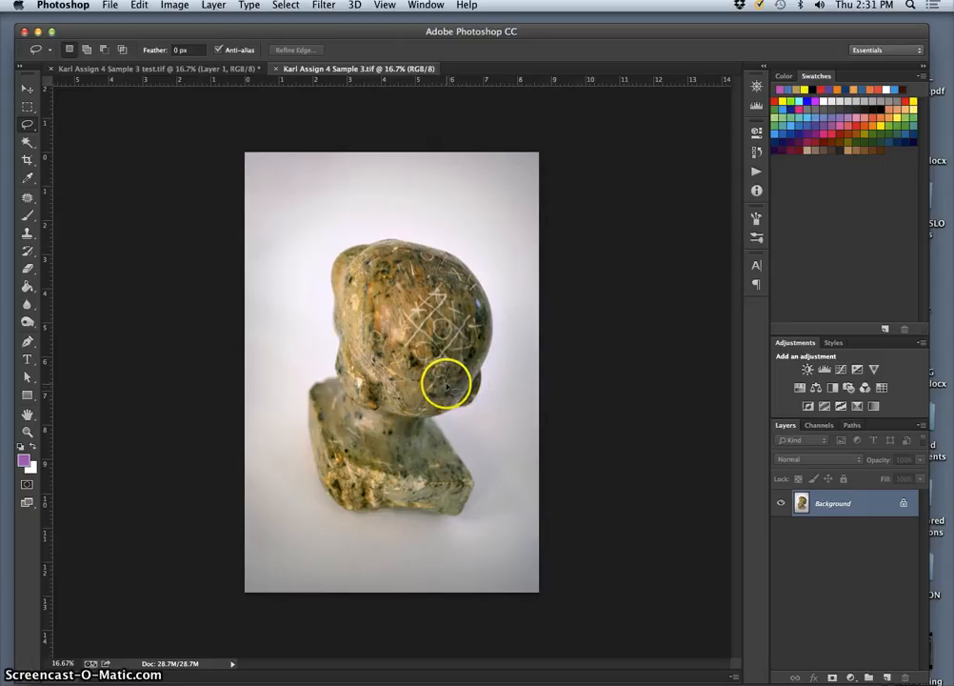
key("super+j")
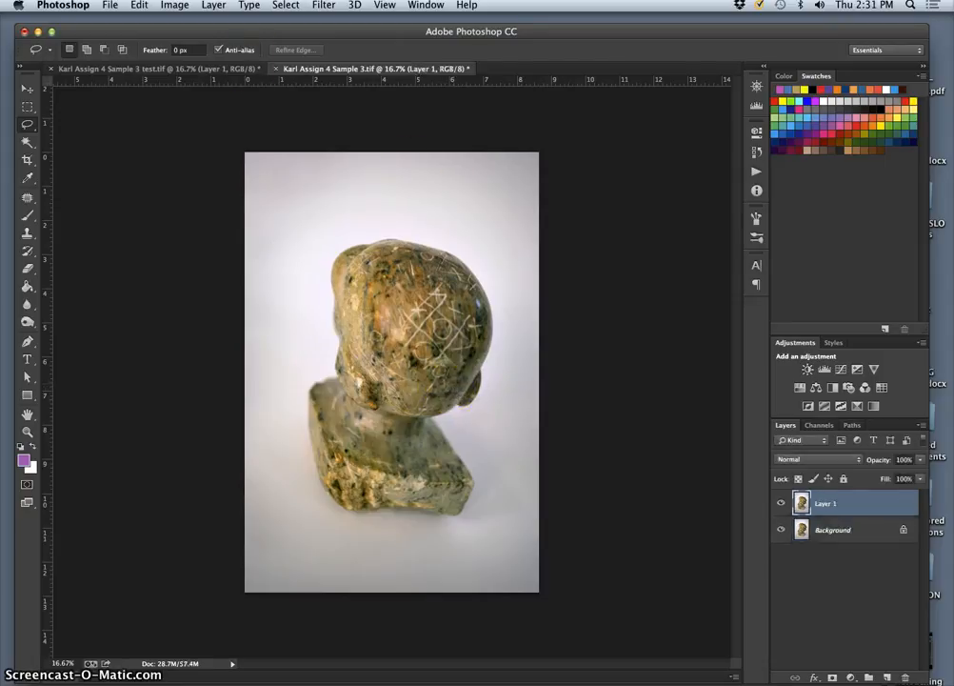
left_click(174, 6)
mouse_move(194, 44)
left_click(379, 115)
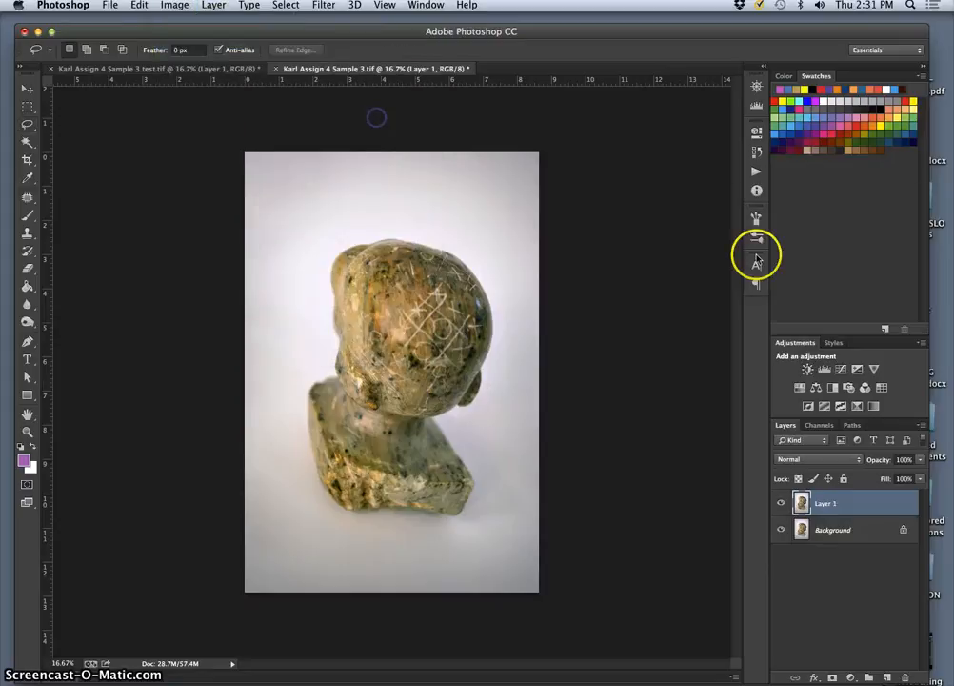
left_click_drag(758, 332, 640, 330)
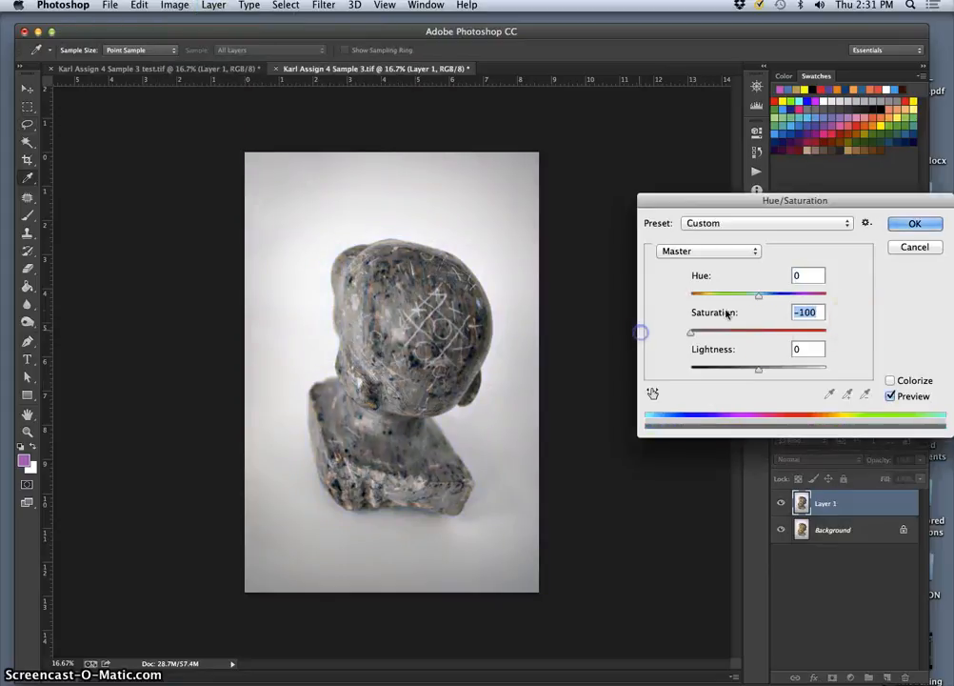
left_click(912, 223)
key("l")
Step: Duplicate the desaturated layer and colorize the new copy green using Hue/Saturation with saturation 10
key("super+j")
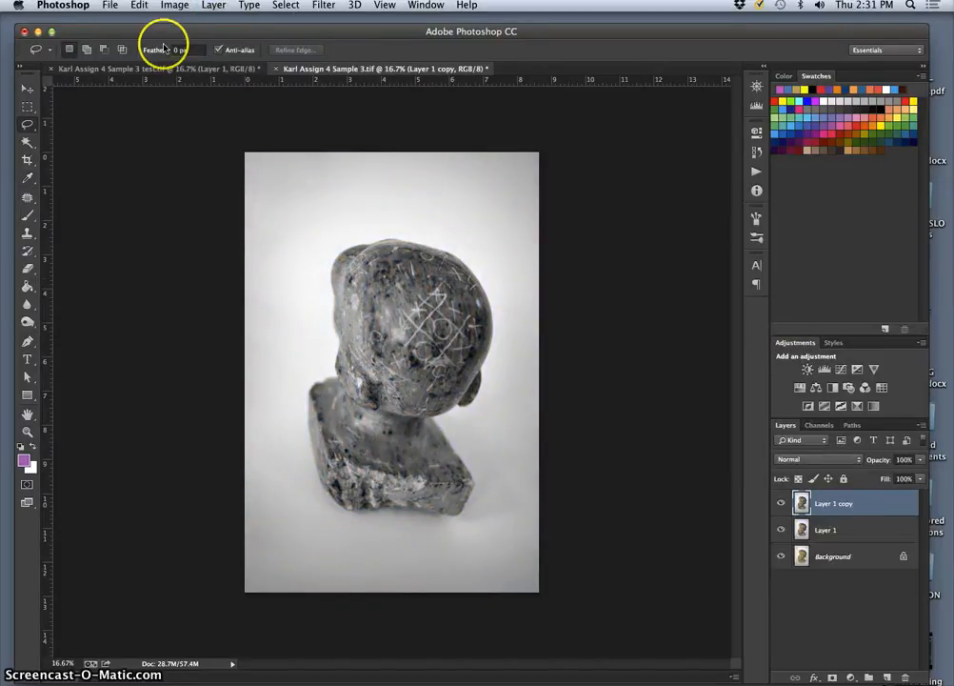
left_click(175, 5)
mouse_move(202, 42)
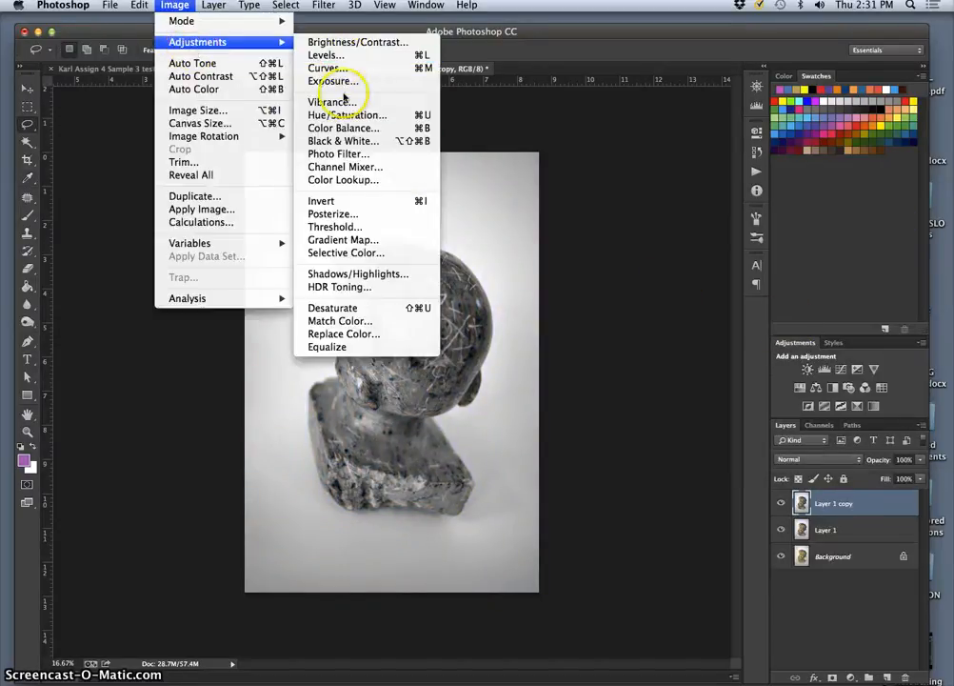
left_click(346, 117)
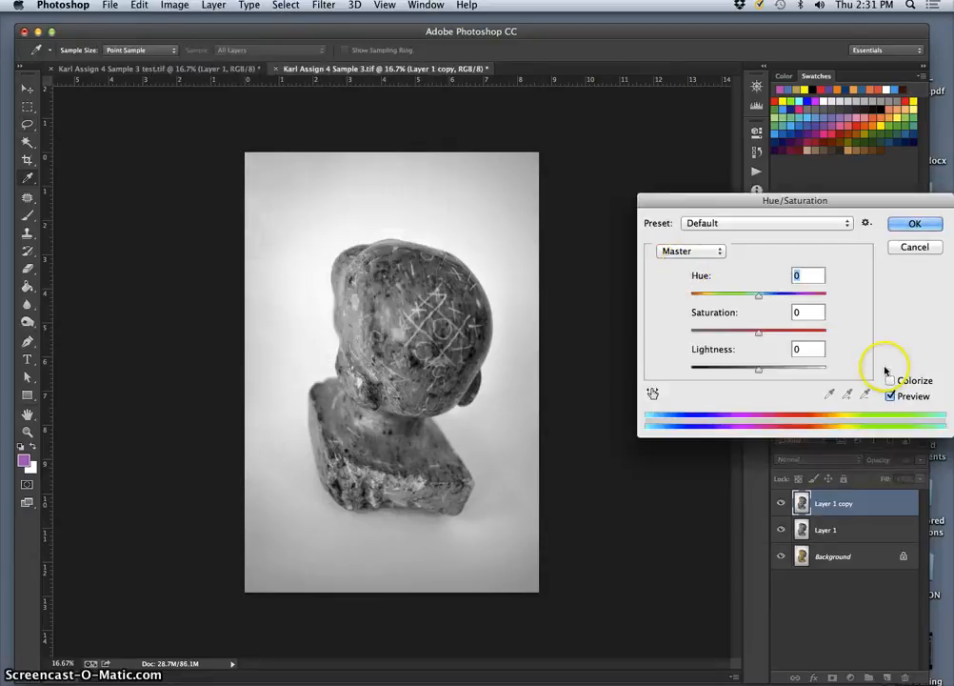
left_click(889, 379)
left_click_drag(726, 331, 705, 334)
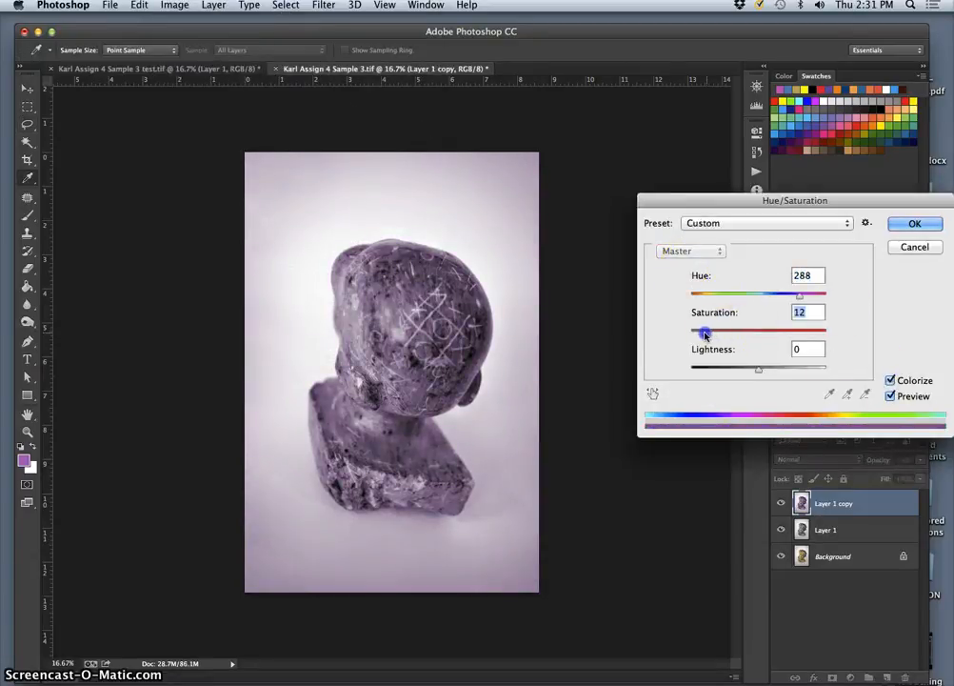
left_click(719, 295)
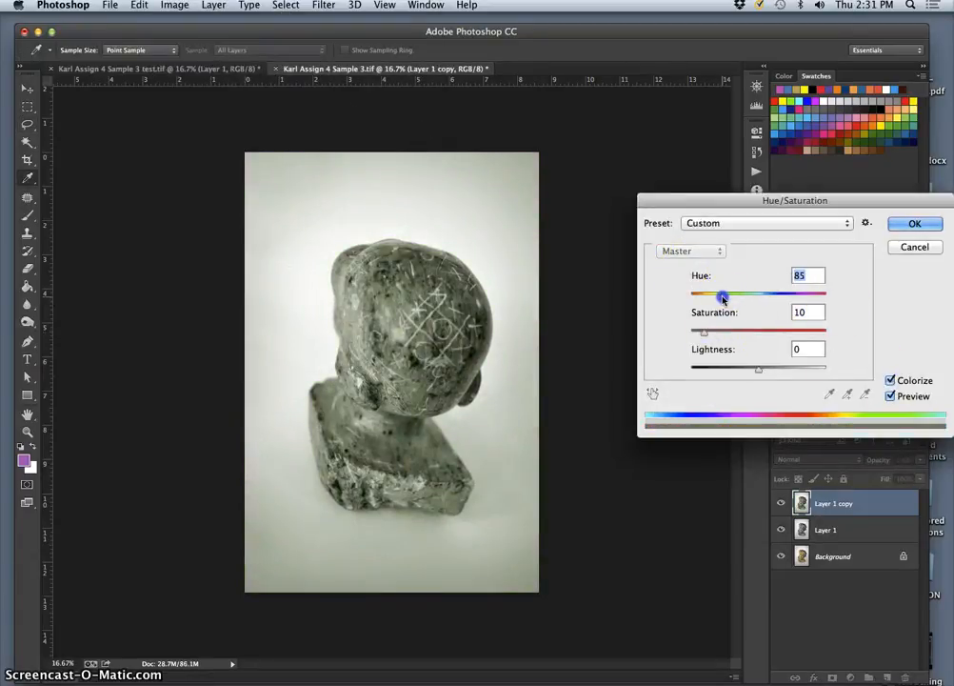
left_click(916, 224)
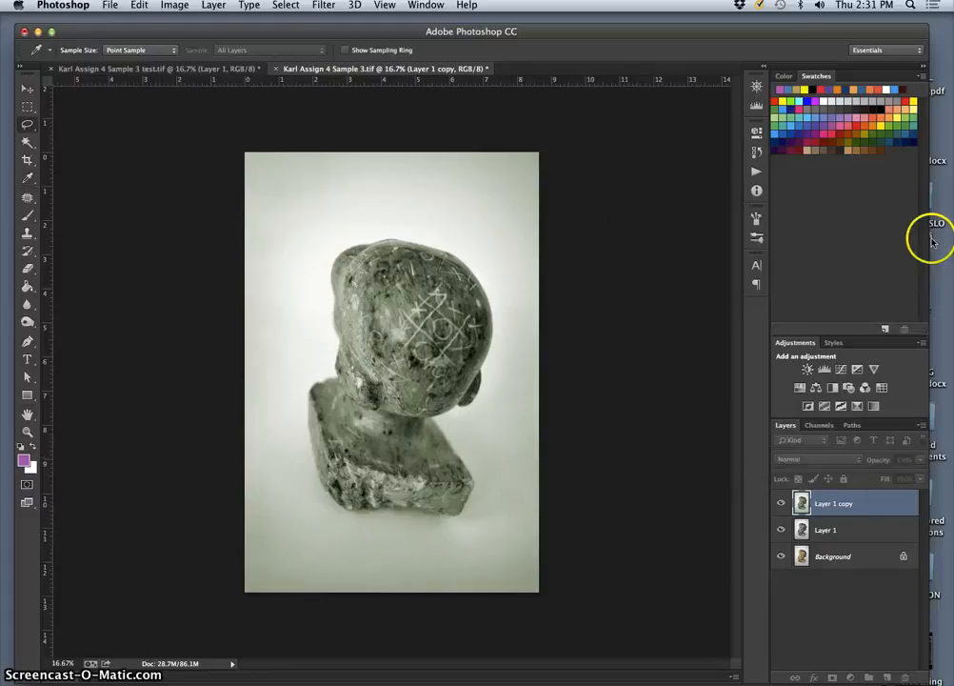
key("l")
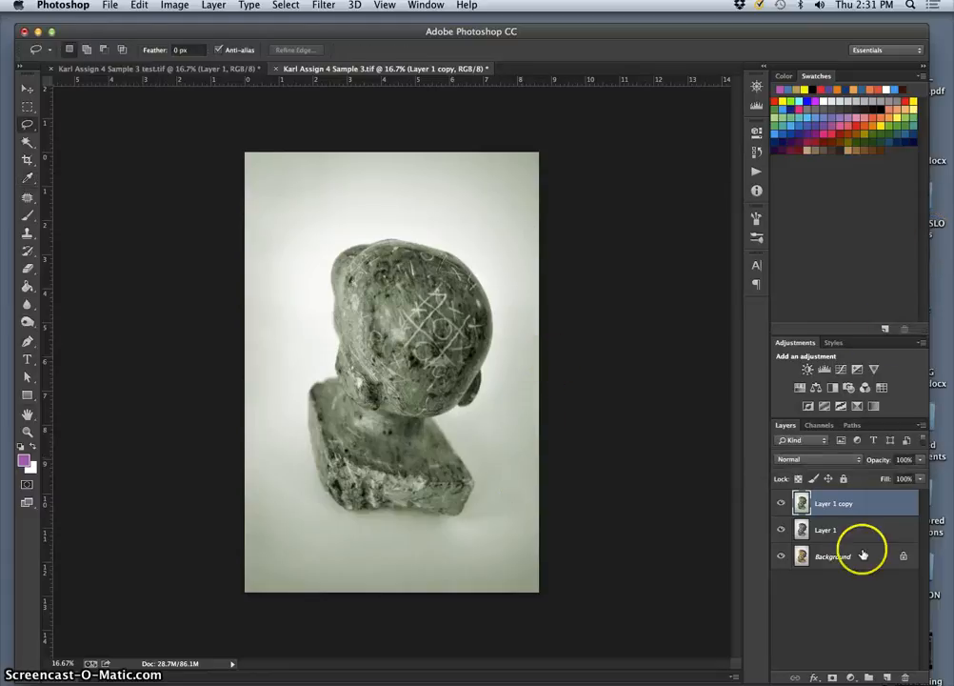
Step: Hide the desaturated Layer 1 and lower the green-tinted layer's opacity to 48% over the colour original
left_click(781, 532)
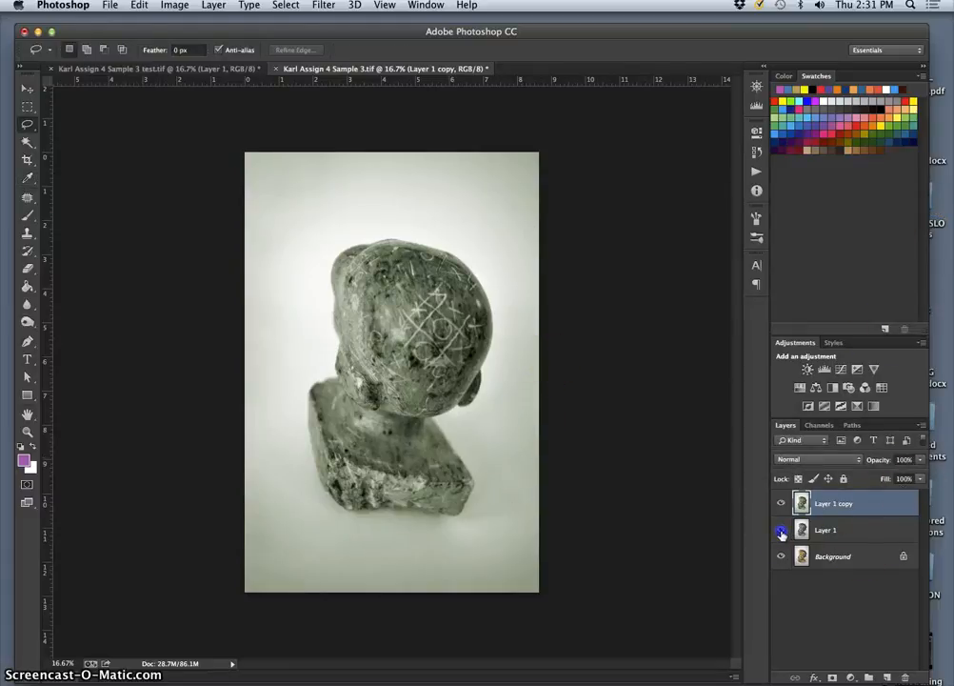
left_click(920, 478)
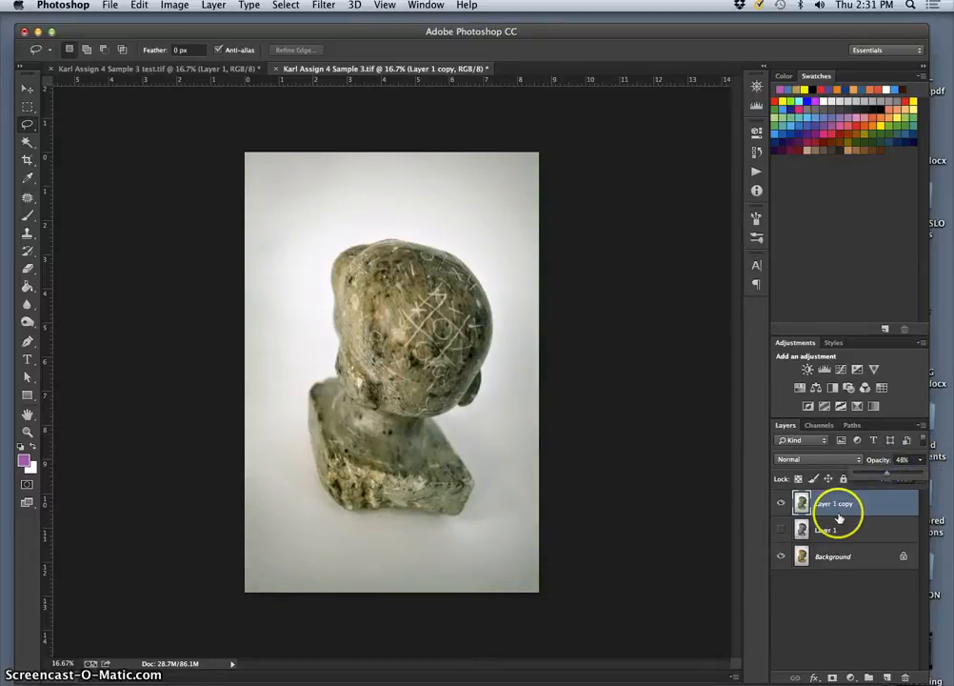
Step: Hide the tinted layer to inspect the original colours and compare them with the test version of the photo
left_click(780, 505)
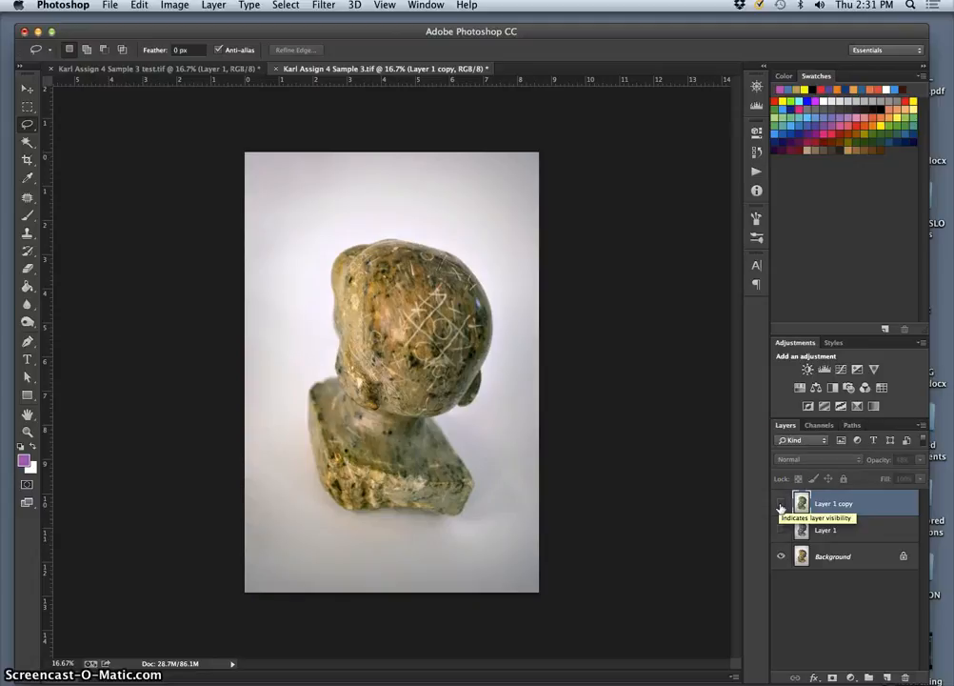
left_click(195, 71)
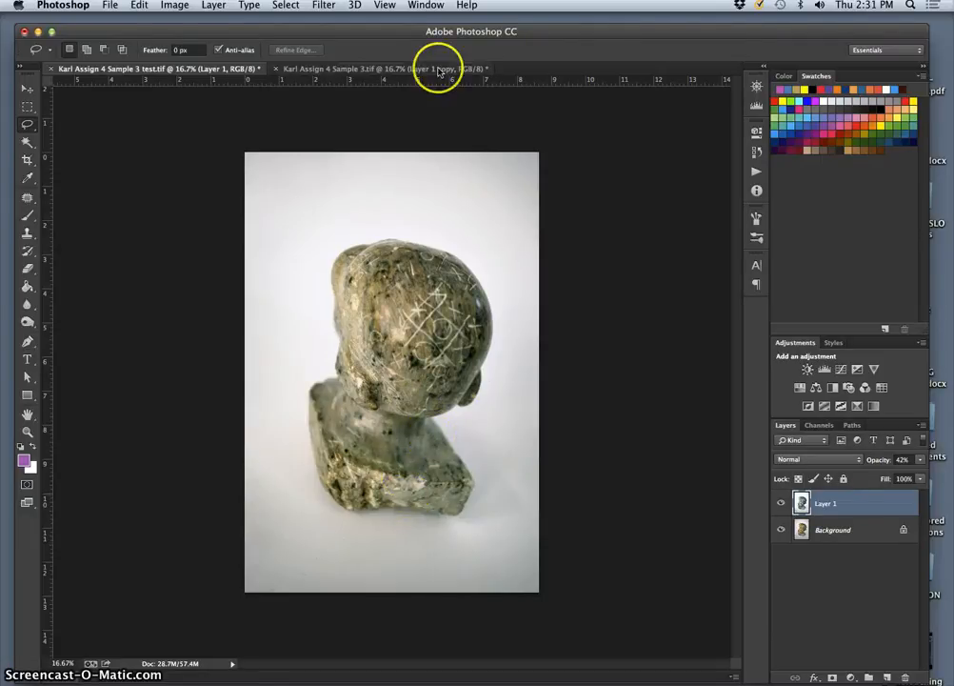
left_click(383, 70)
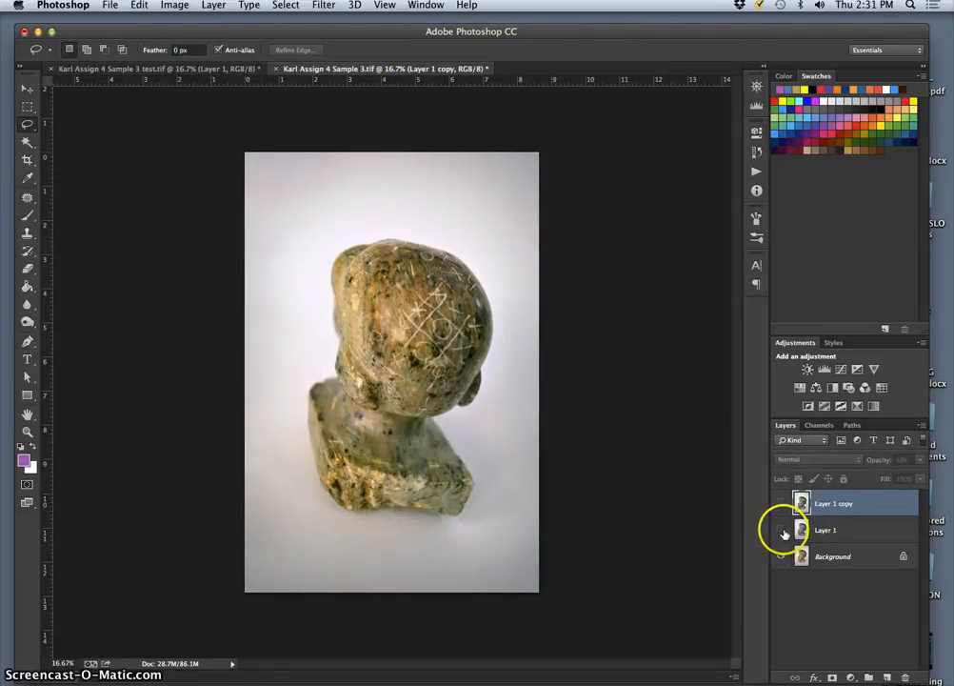
Step: Delete the desaturated layer and its tinted copy, leaving only the Background layer
left_click(845, 532)
key("Delete")
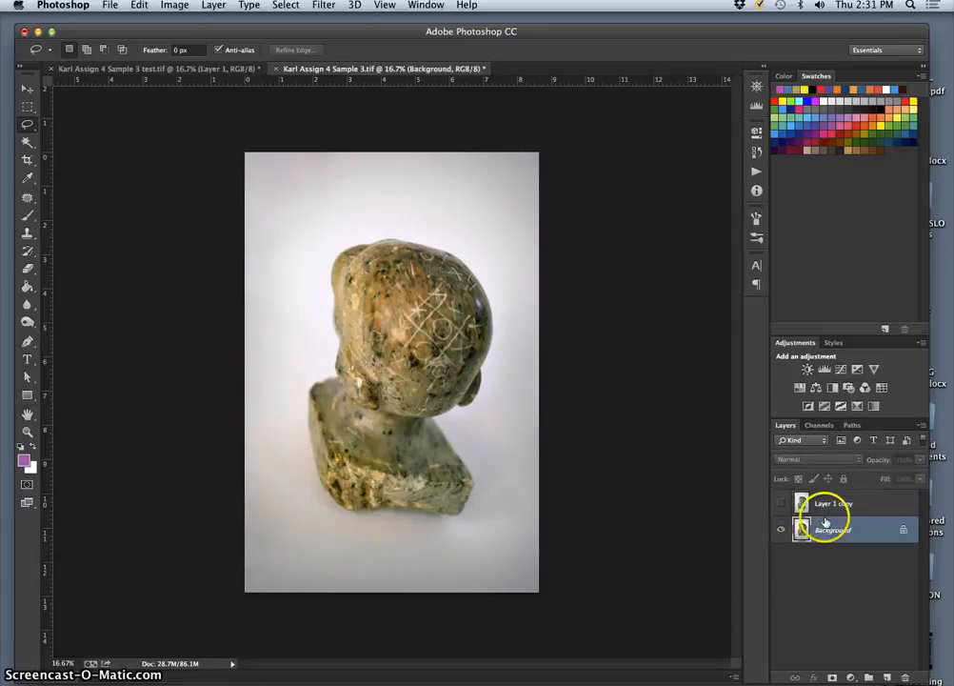
left_click(827, 510)
key("Delete")
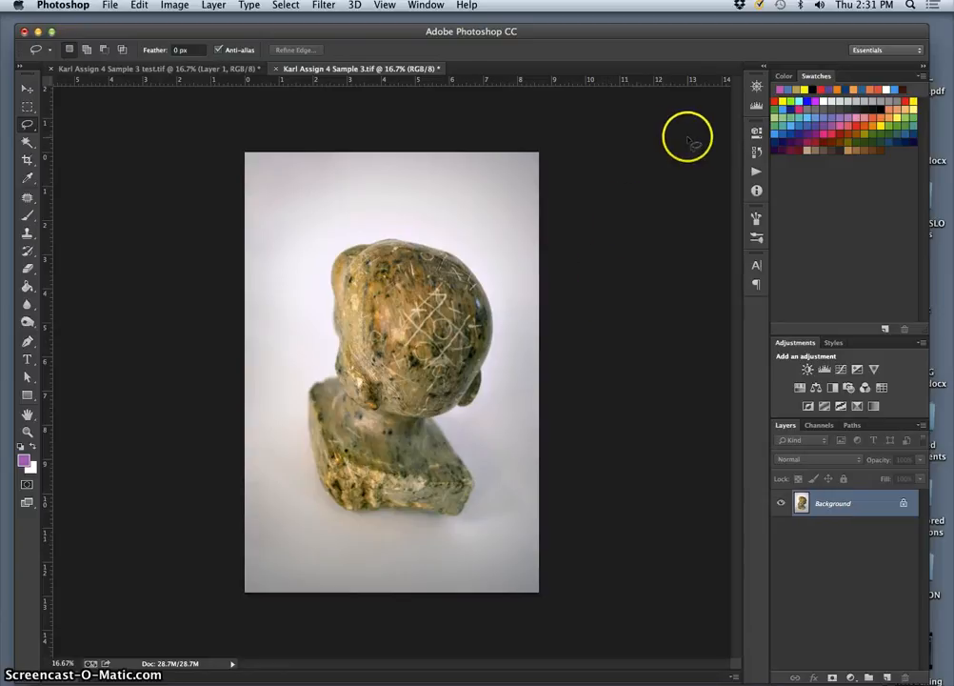
Step: Show the Actions list and collapse all of its expanded action sets
left_click(426, 6)
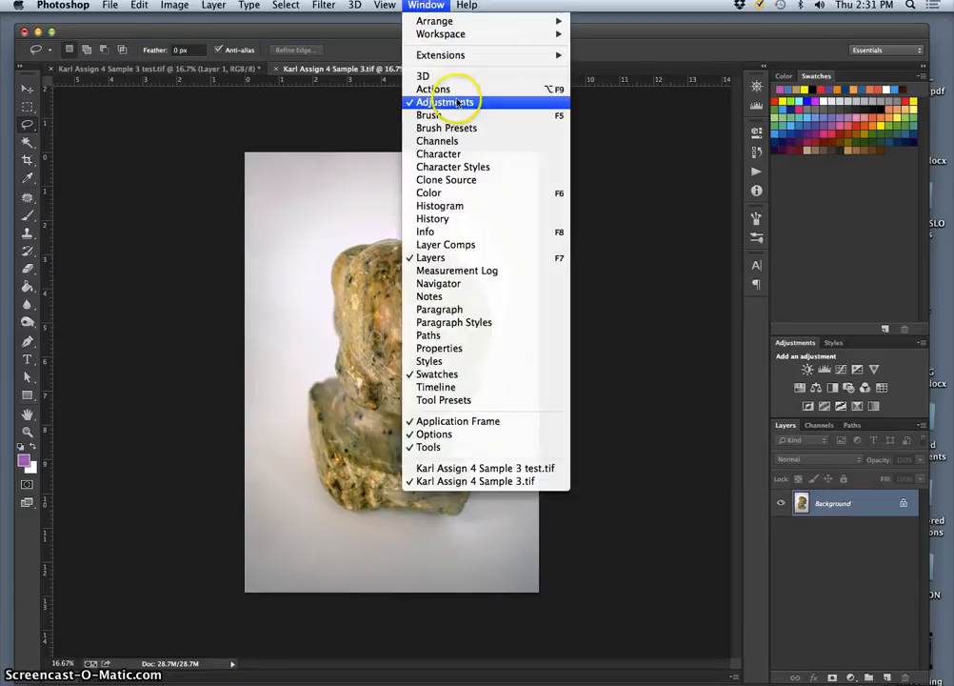
left_click(421, 89)
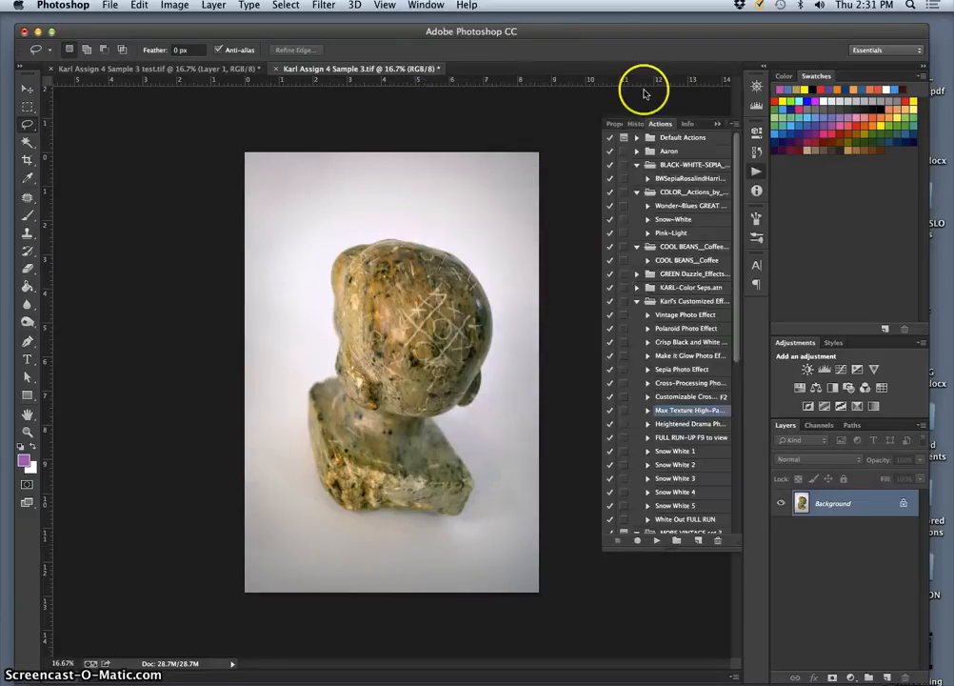
left_click(637, 191)
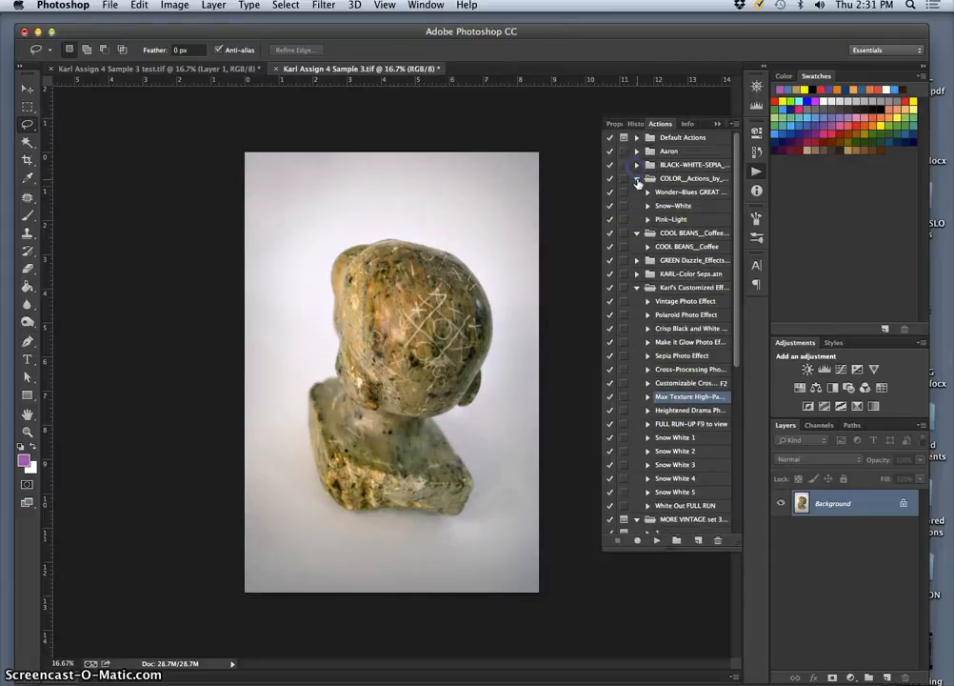
left_click(638, 192)
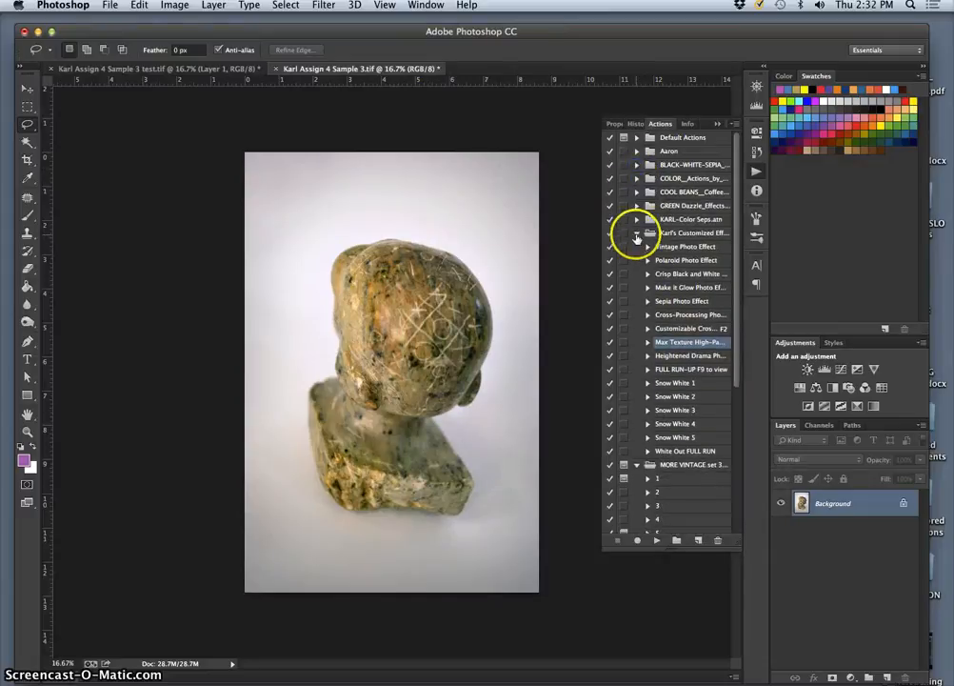
left_click(638, 233)
left_click(636, 247)
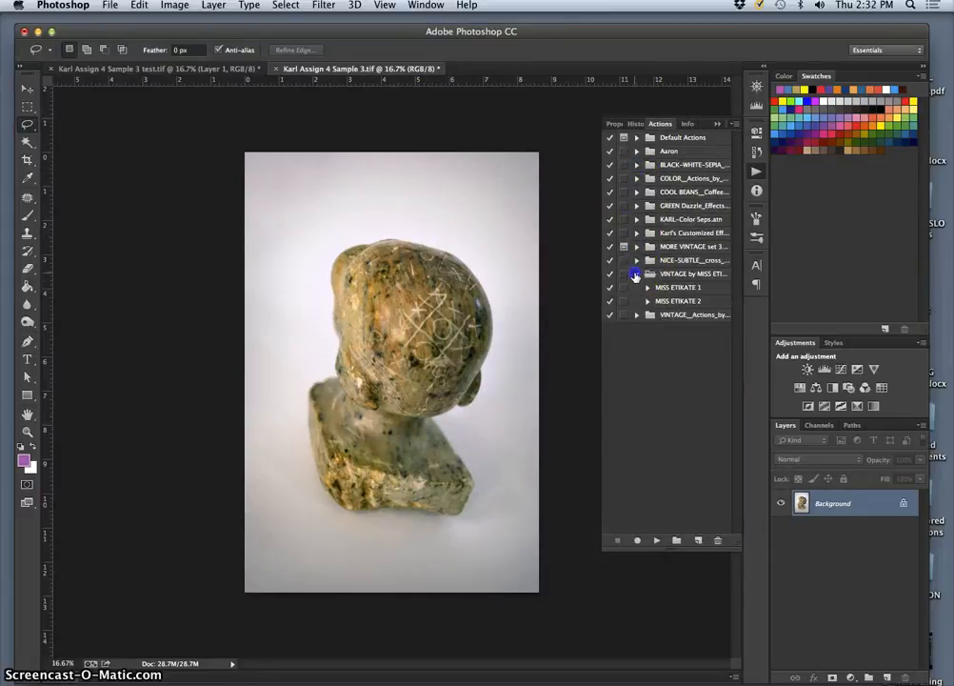
left_click(634, 273)
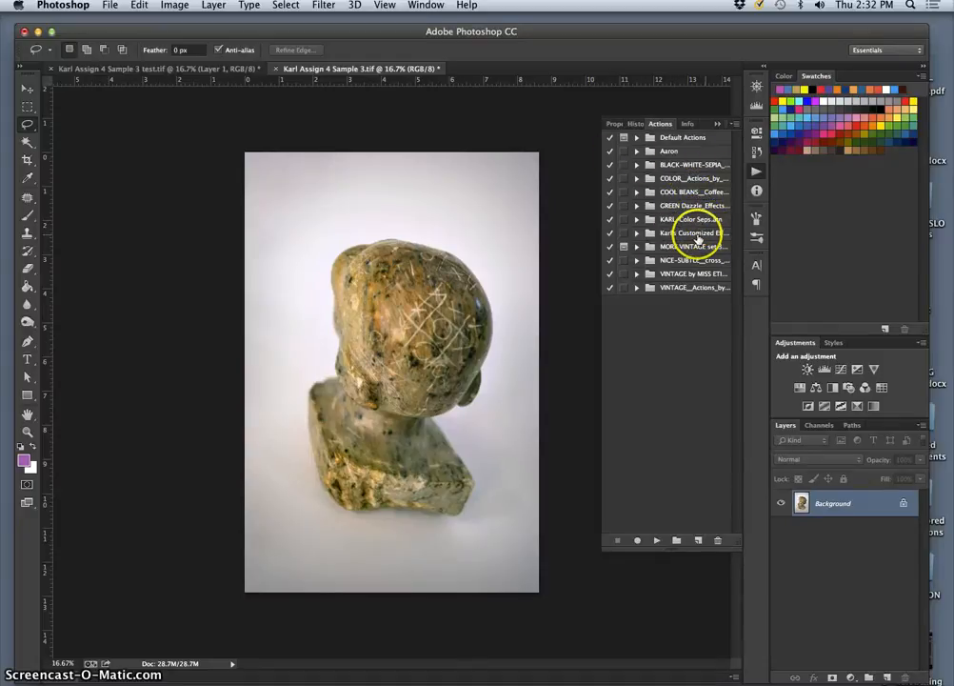
Step: Run the Sepia Photo Effect action from the customized effects set on the flattened sculpture photo
left_click(638, 233)
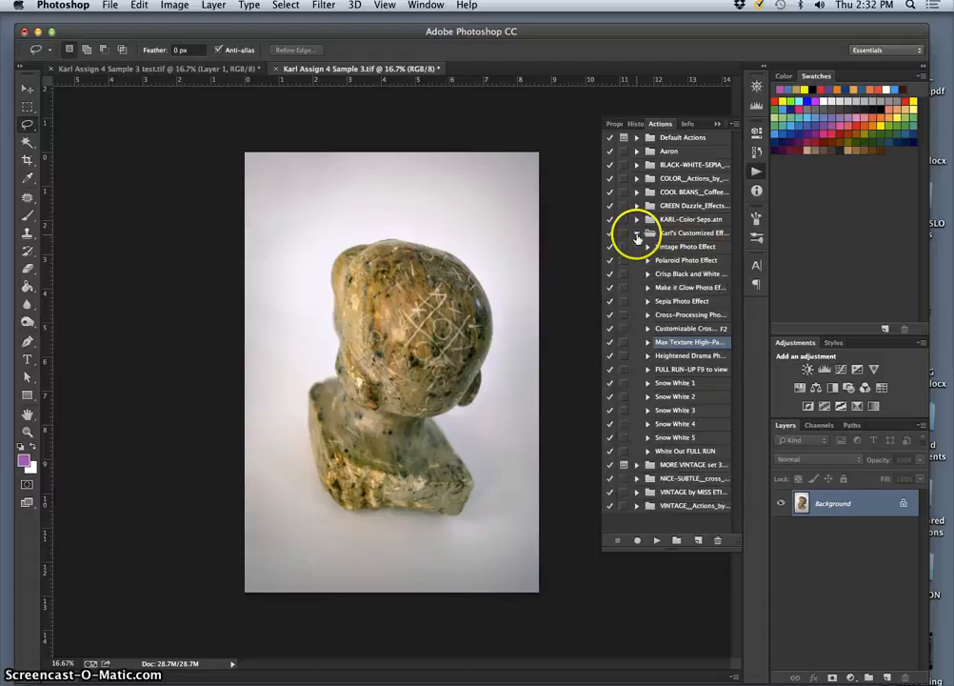
left_click(721, 240)
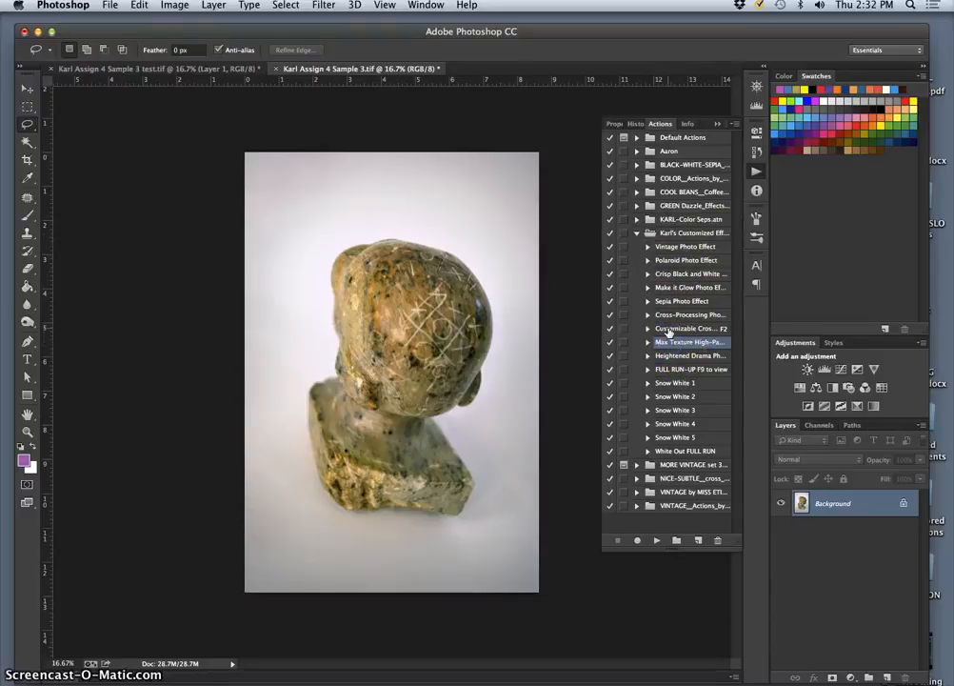
left_click(690, 303)
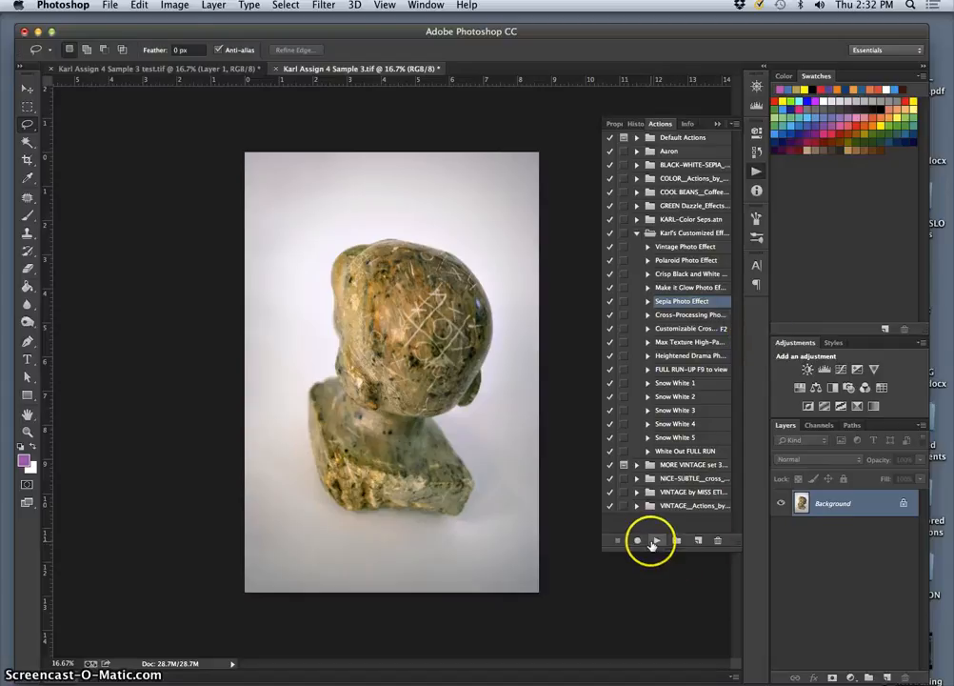
left_click(648, 302)
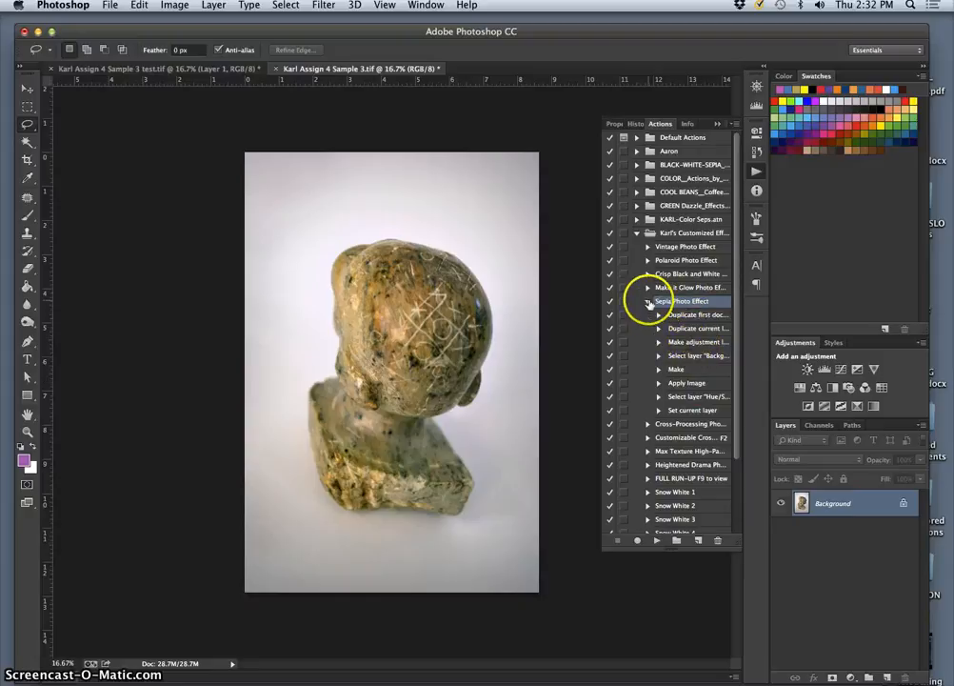
left_click(648, 302)
left_click(648, 303)
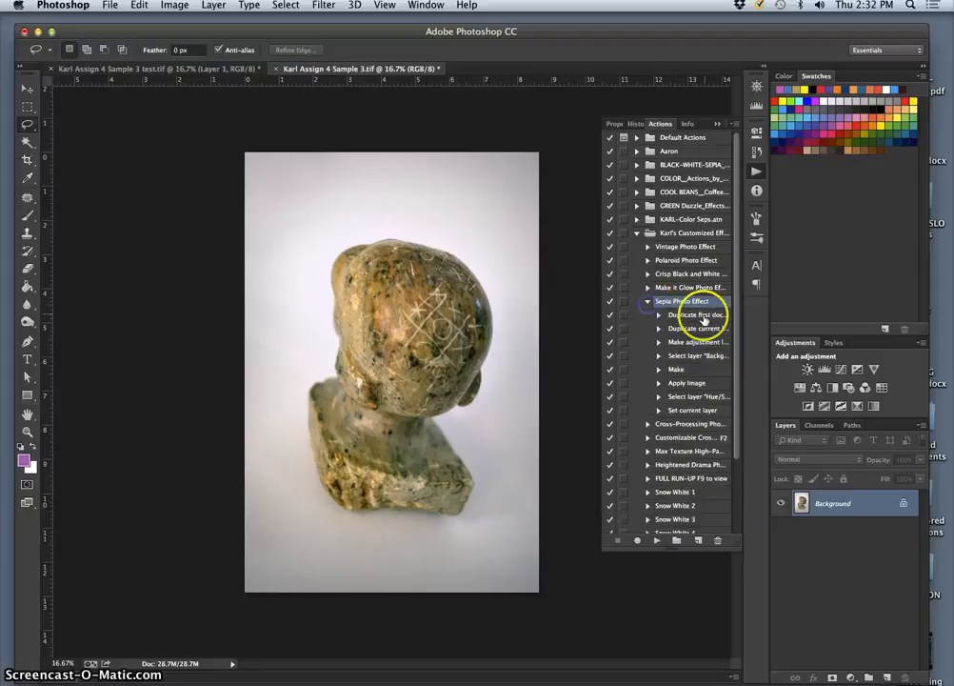
left_click(648, 302)
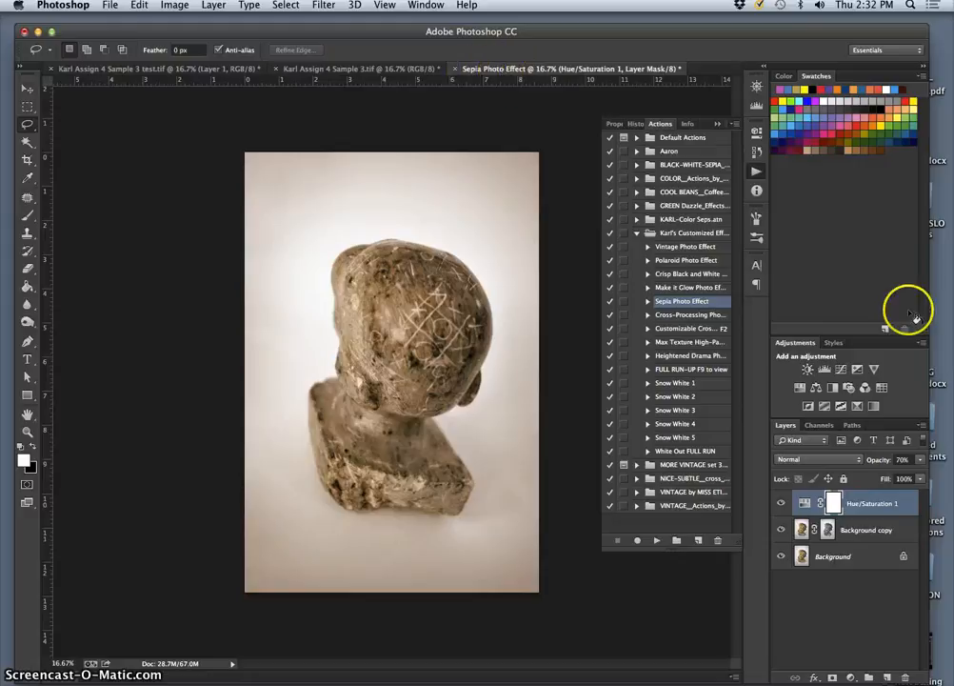
Step: Compare the sepia version with its Hue/Saturation layer hidden and shown, and against the original sculpture photo
mouse_move(782, 505)
left_mouse_down()
mouse_move(783, 528)
mouse_move(782, 503)
left_mouse_up()
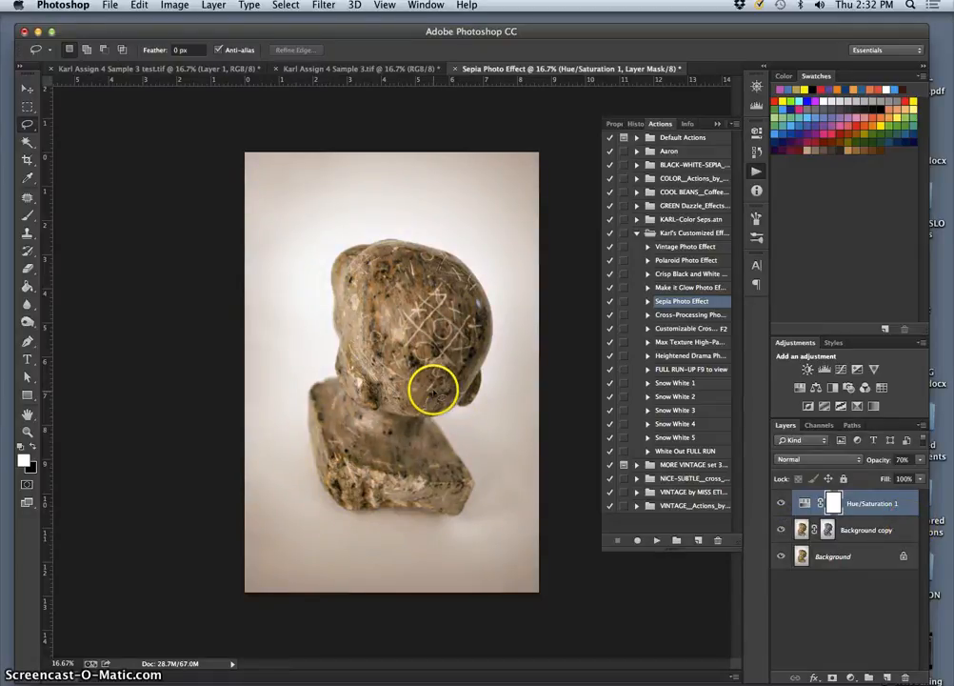
left_click(362, 69)
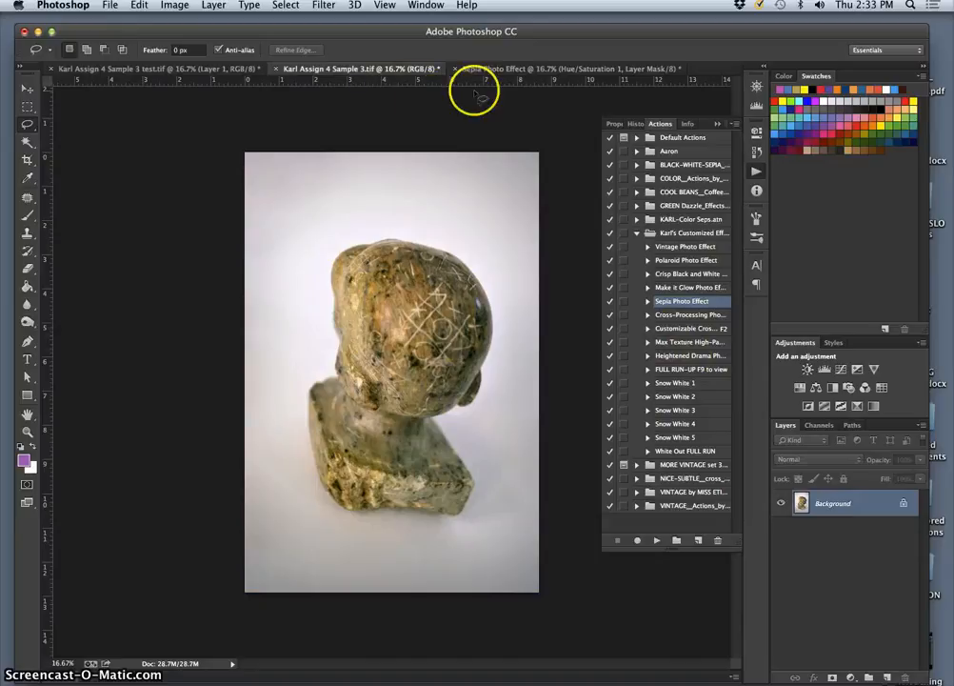
left_click(514, 73)
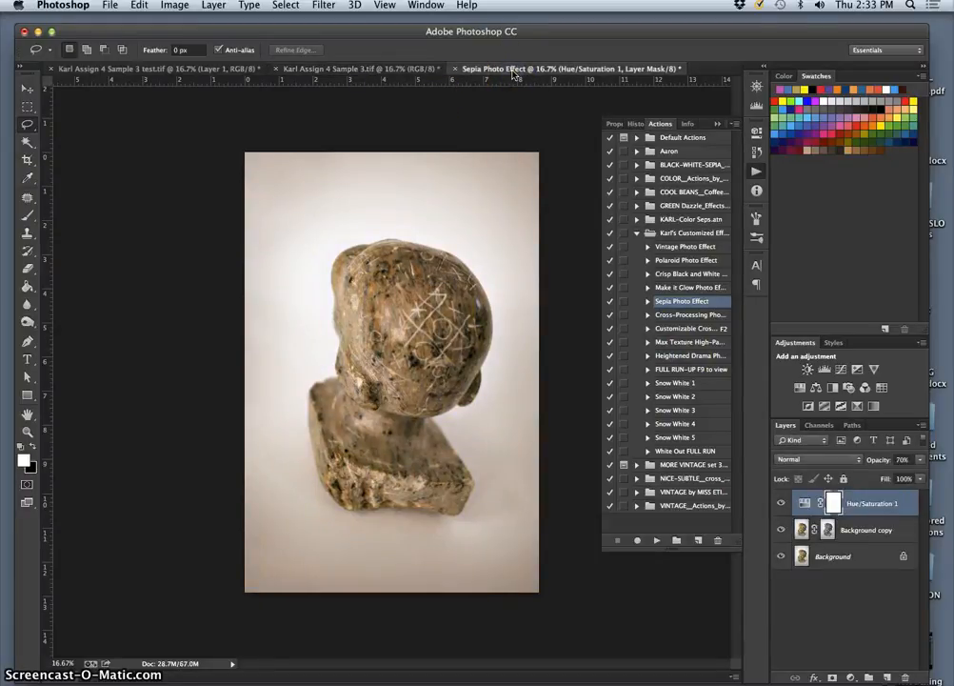
left_click(394, 68)
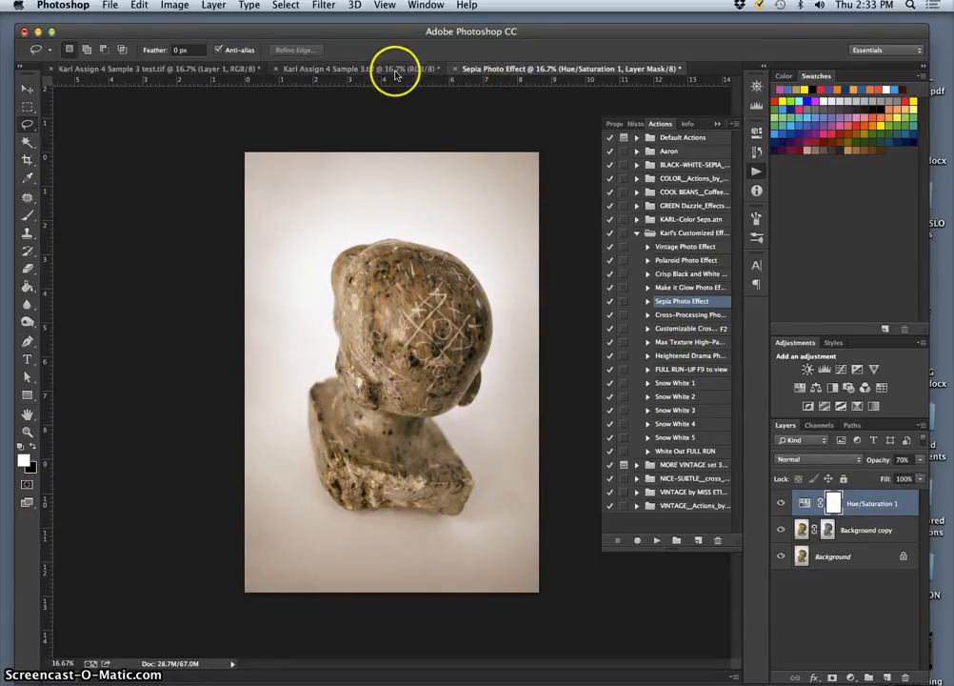
left_click(511, 70)
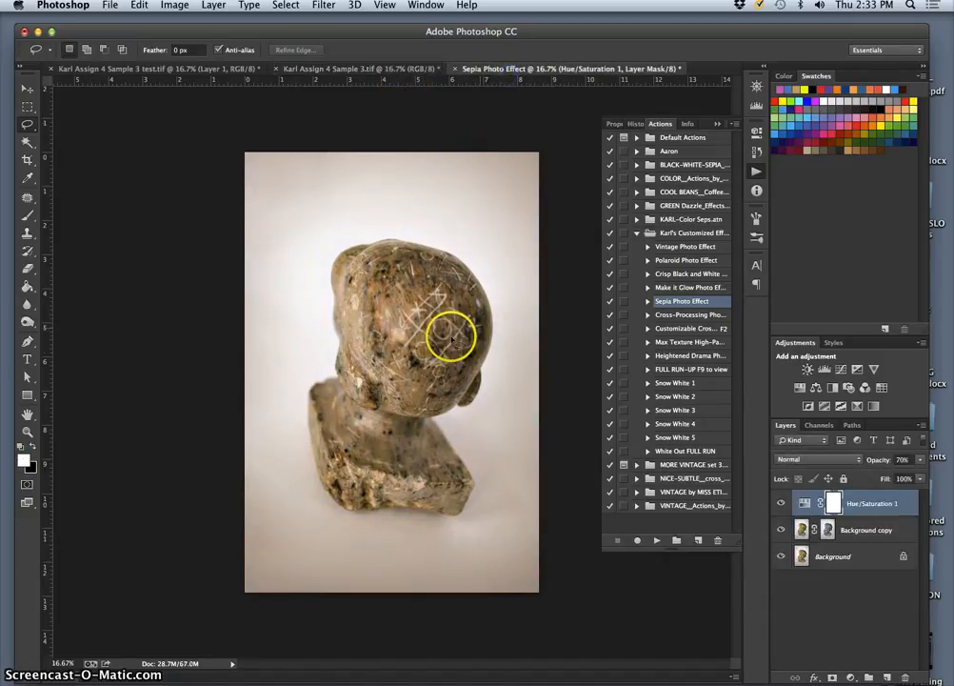
Step: Check the sepia version against the original sculpture photo and flatten the sepia version's layers into a single Background
left_click(382, 70)
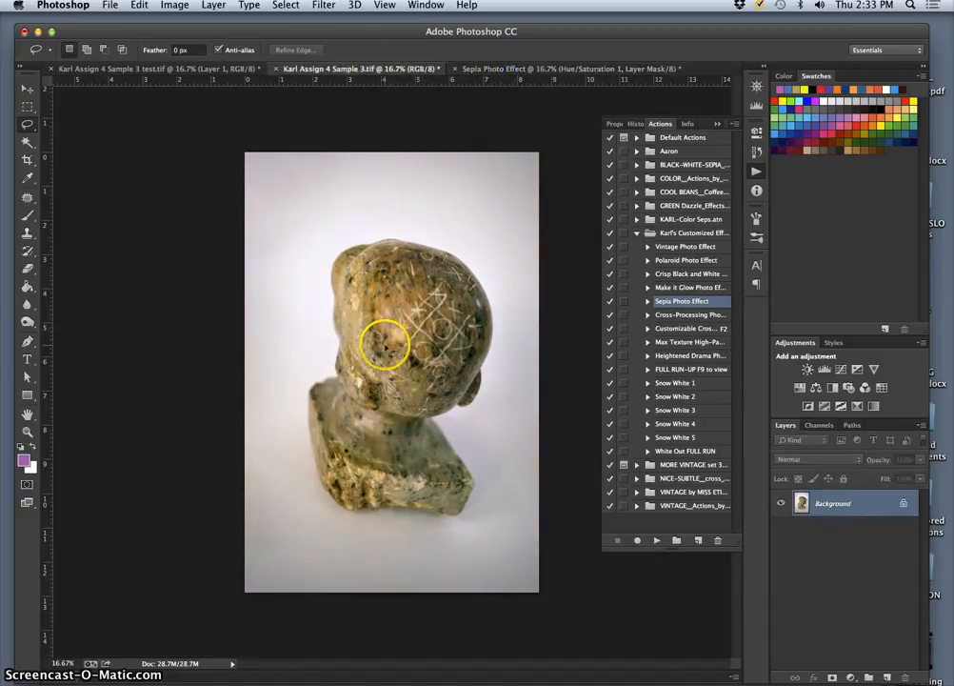
left_click(539, 73)
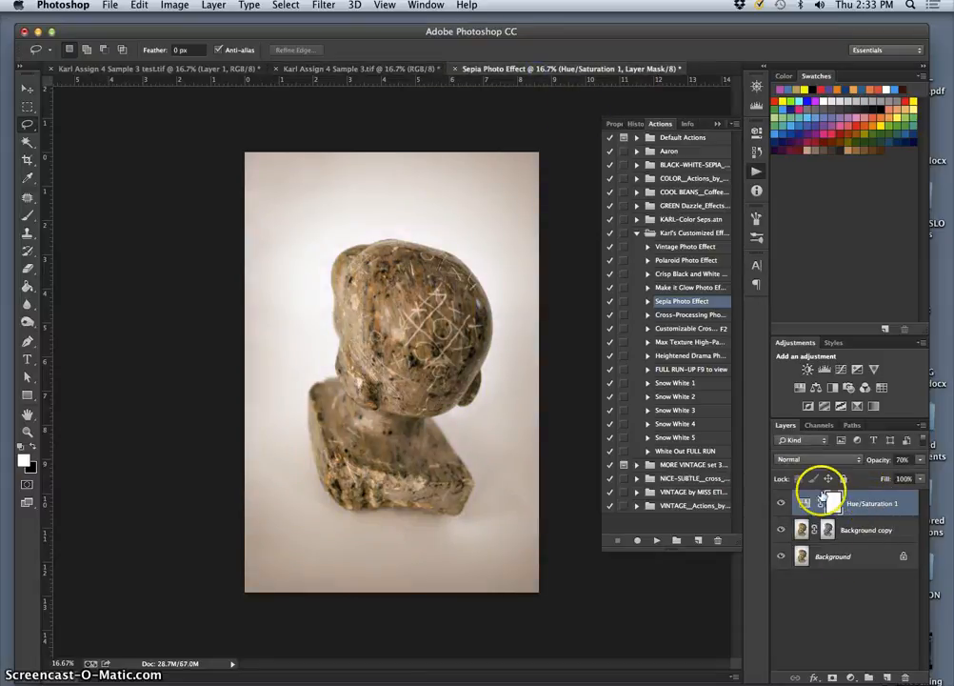
left_click(215, 5)
left_click(204, 379)
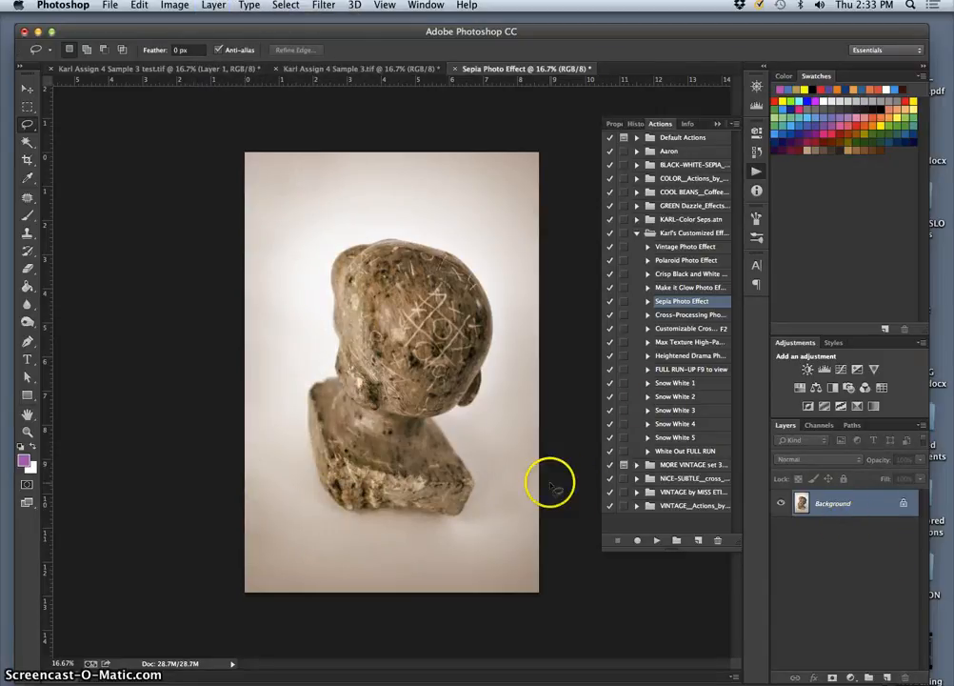
Step: Copy the entire flattened sepia image and paste it as a new layer over the original sculpture TIFF
key("super+a")
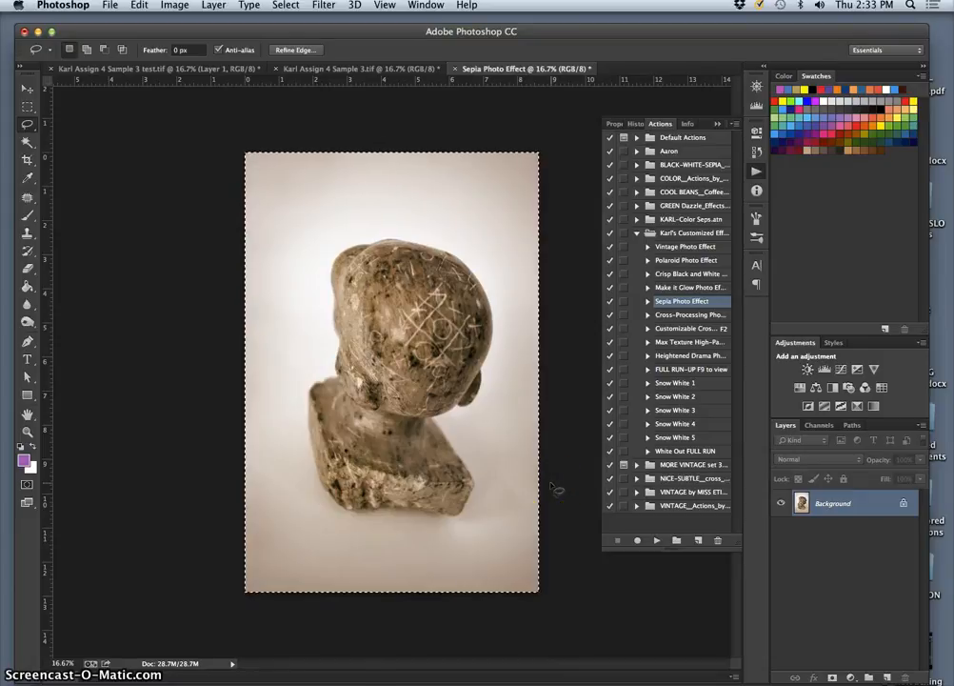
left_click(327, 70)
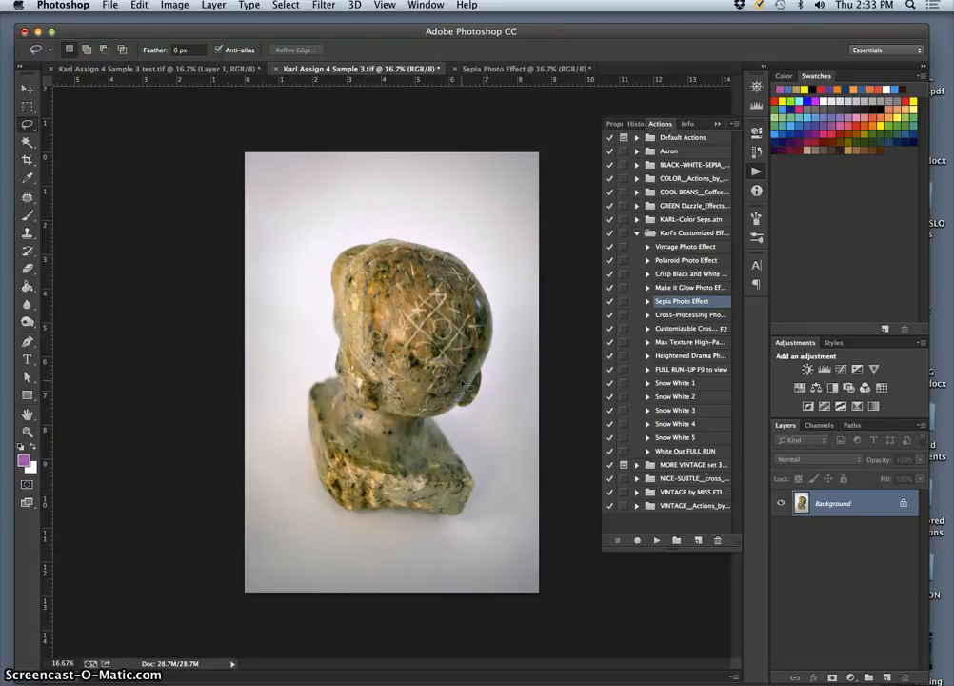
key("super+v")
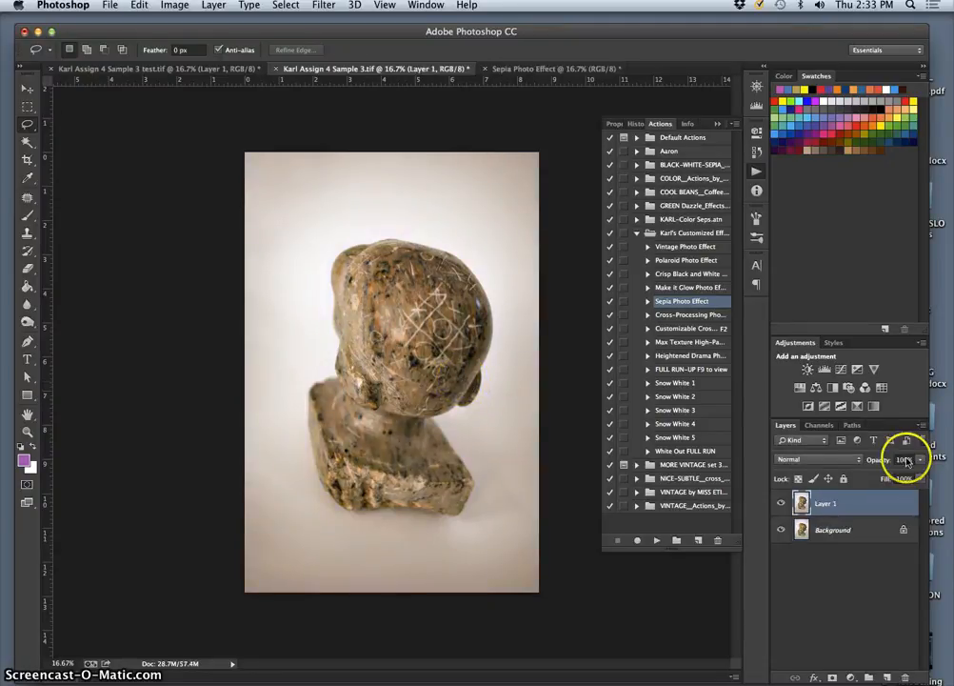
Step: Compare the pasted full-strength sepia layer with the original photo by repeatedly hiding and showing it
left_click(782, 503)
left_click(782, 503)
left_click(782, 503)
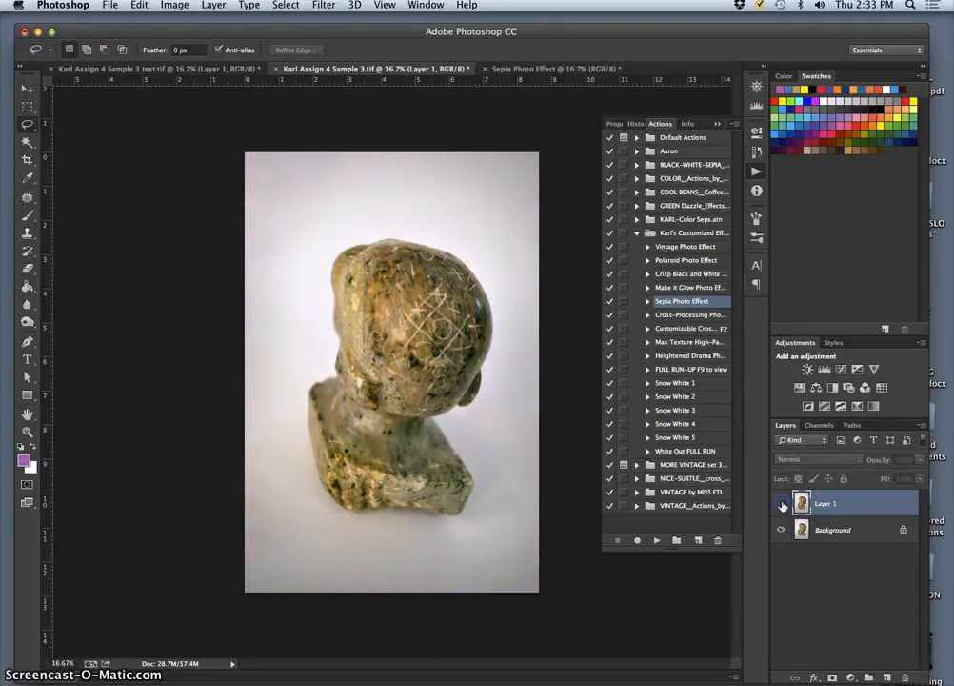
left_click(782, 504)
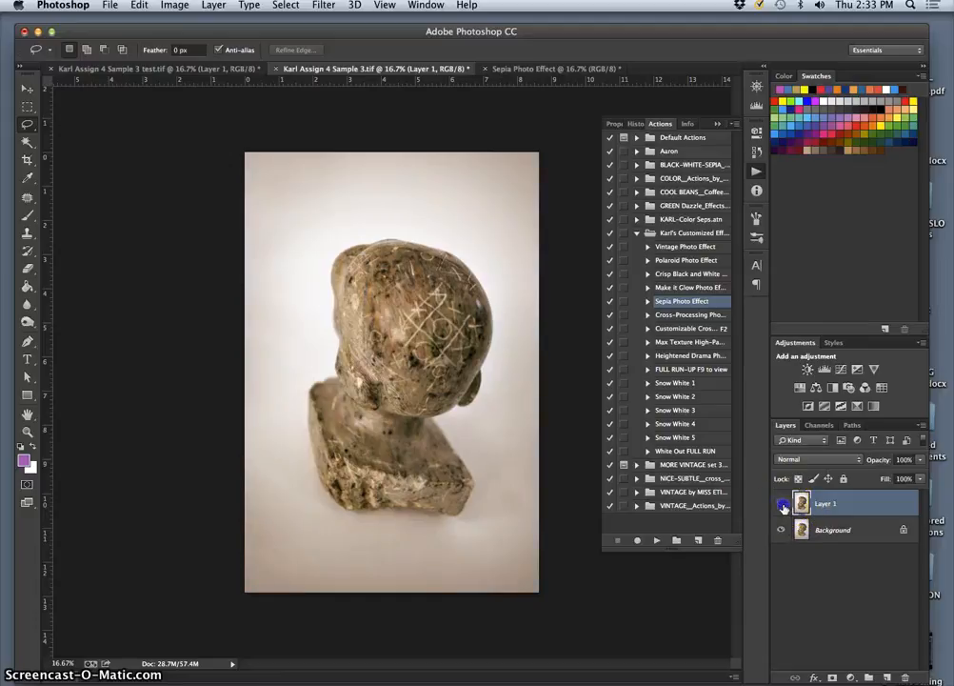
left_click(782, 503)
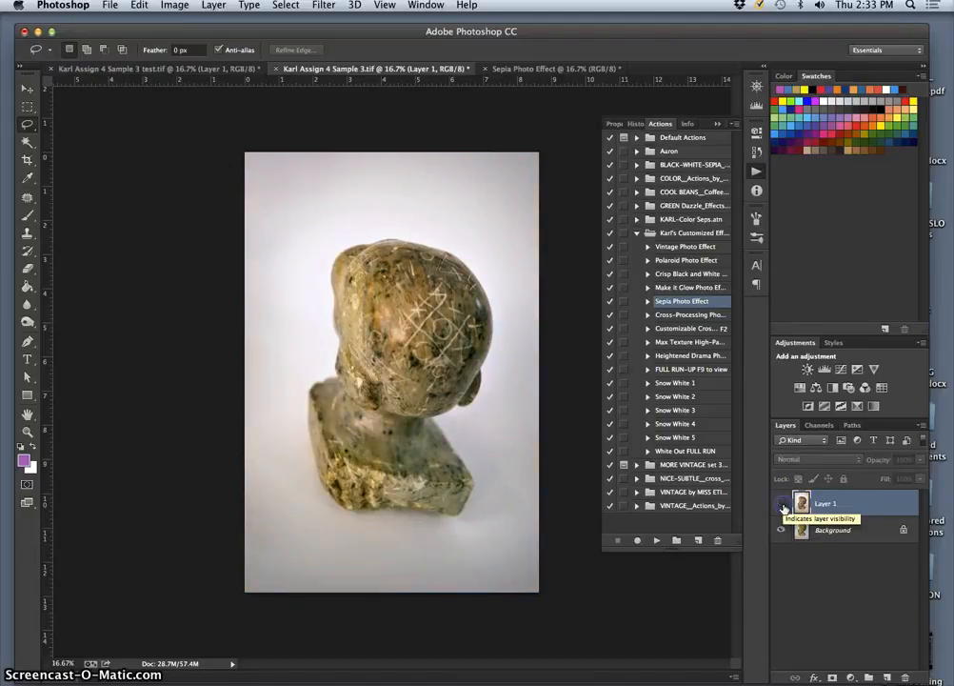
left_click(782, 503)
left_click(782, 504)
left_click(782, 504)
Step: Lower the sepia layer's opacity to 26% and compare the subtle blend with the original photo
left_click_drag(921, 469, 910, 474)
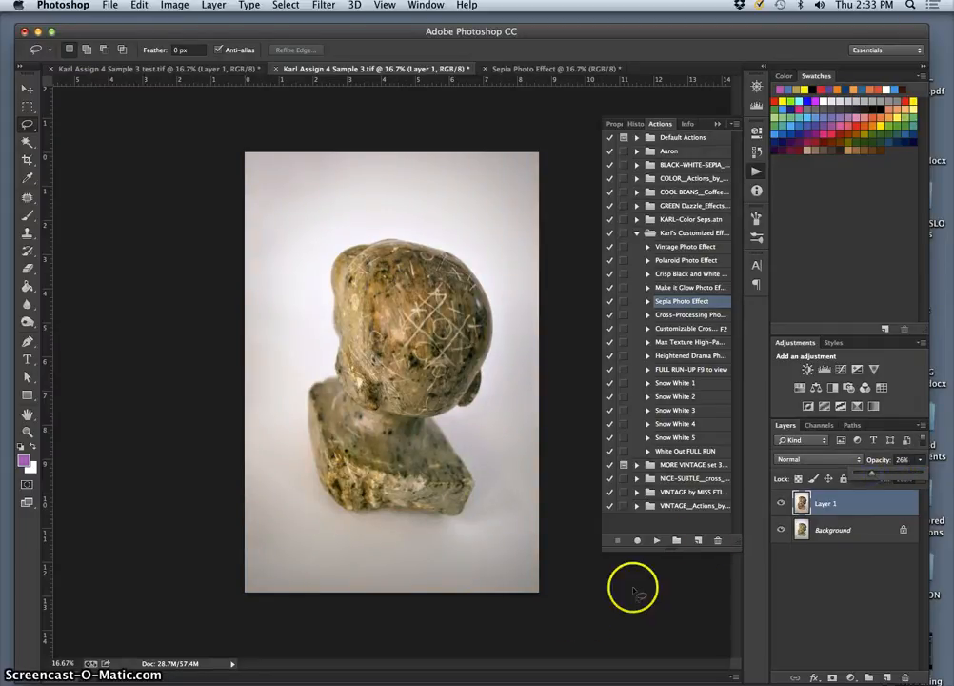
left_click(782, 504)
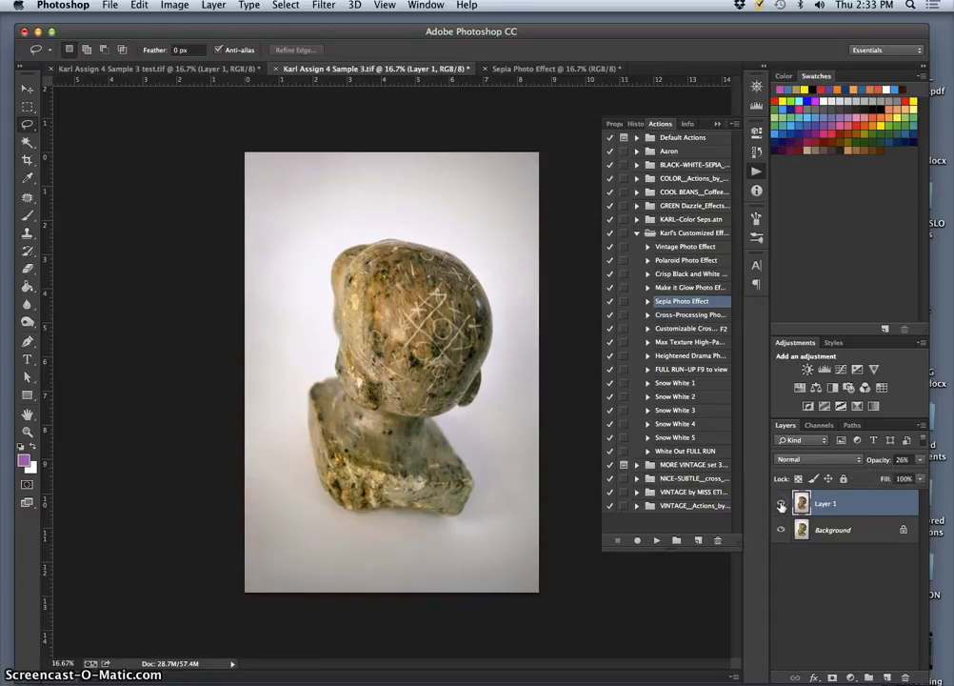
left_click(782, 504)
left_click(780, 505)
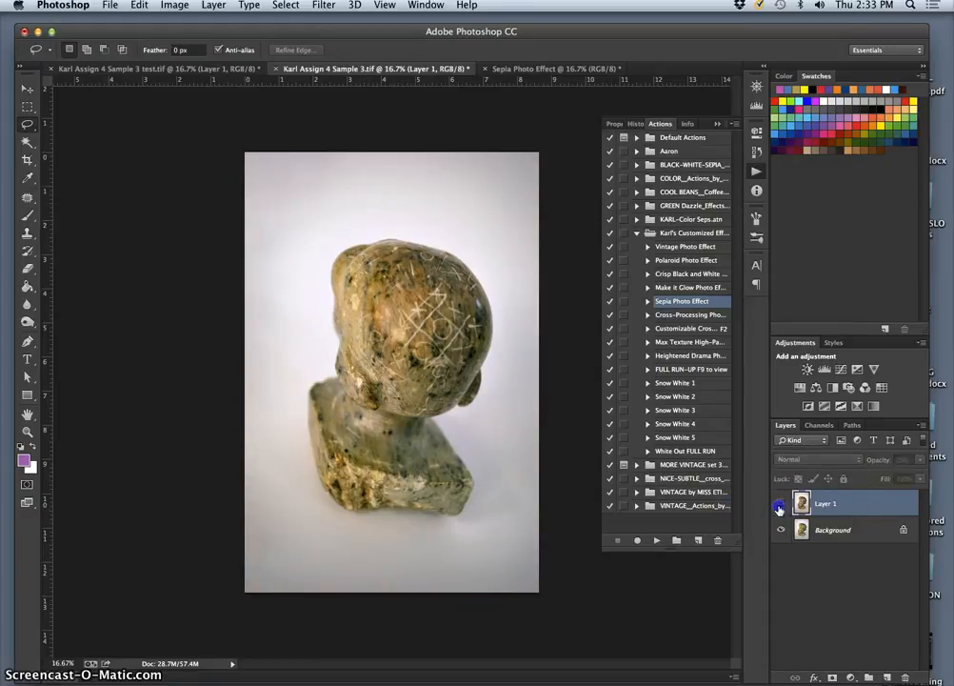
left_click(781, 507)
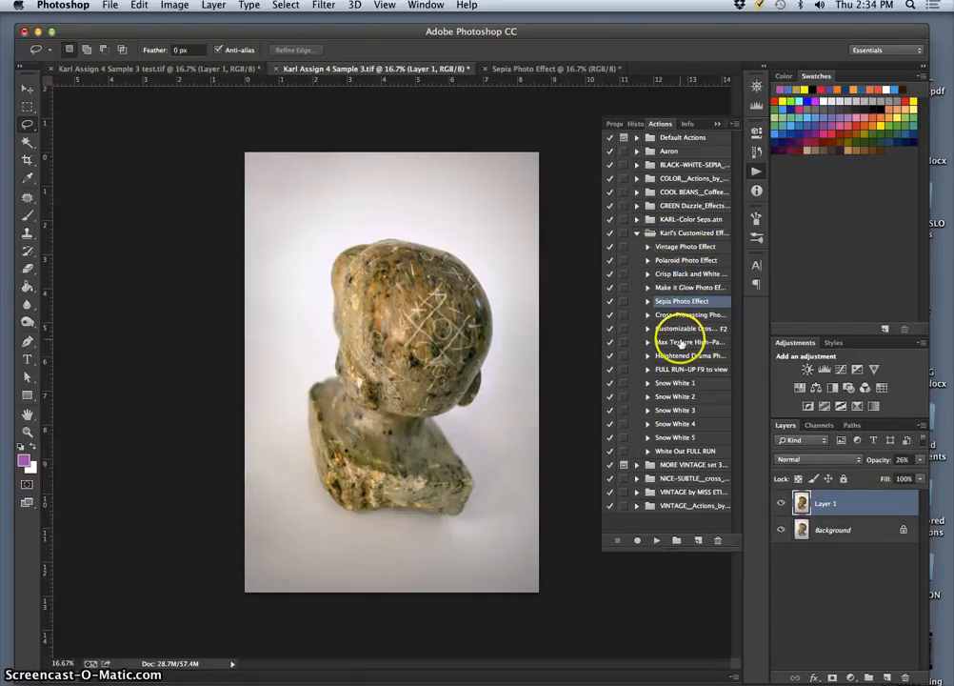
Step: Choose the Max Texture High-Pass action, hide the pasted sepia layer and make the Background layer active
left_click(679, 342)
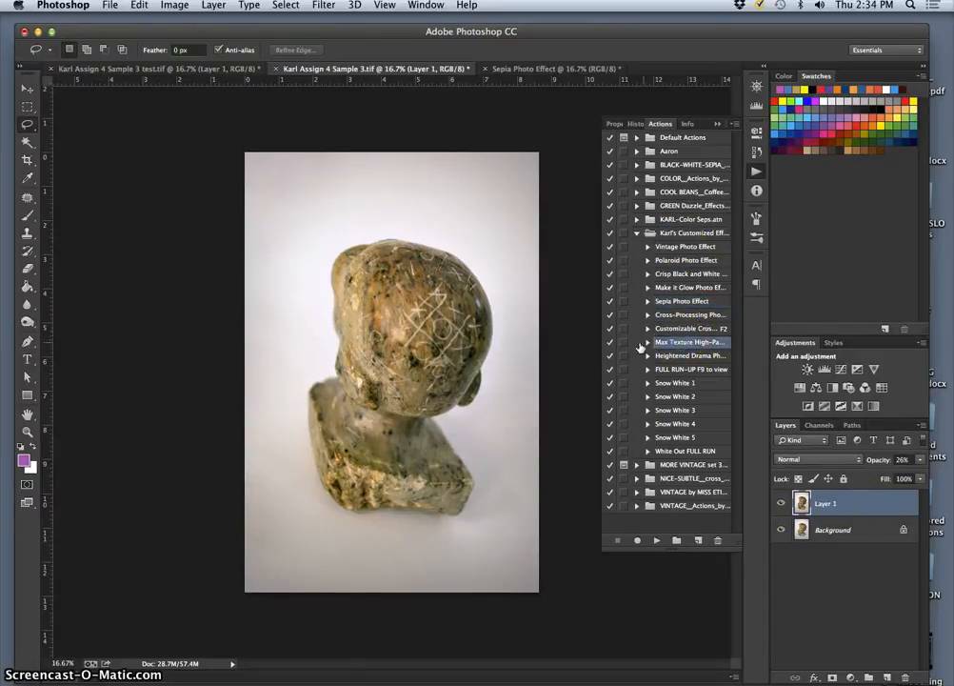
left_click(781, 503)
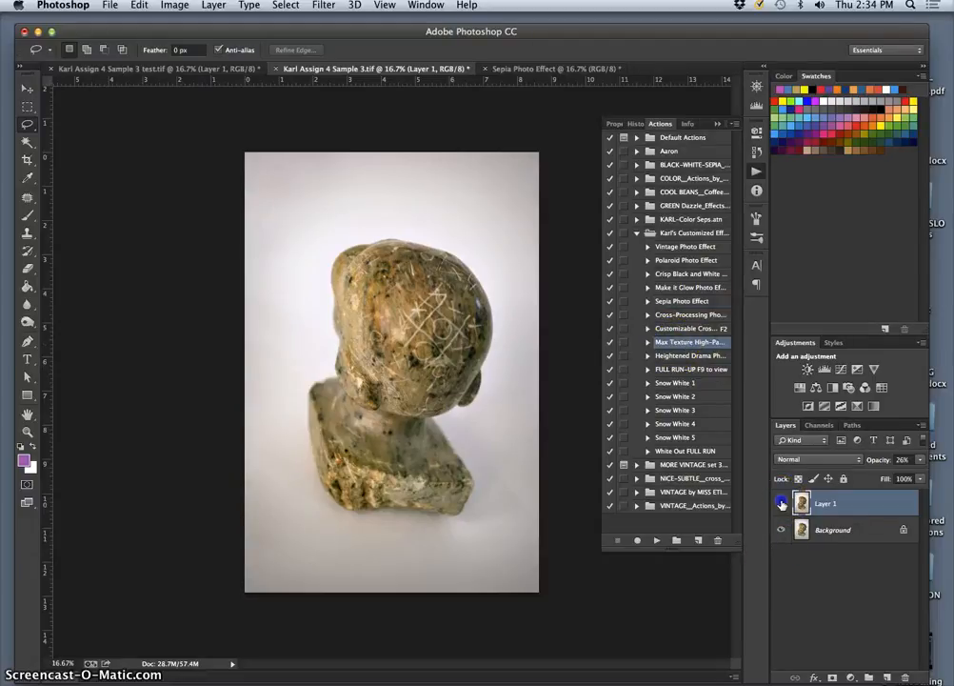
left_click(838, 533)
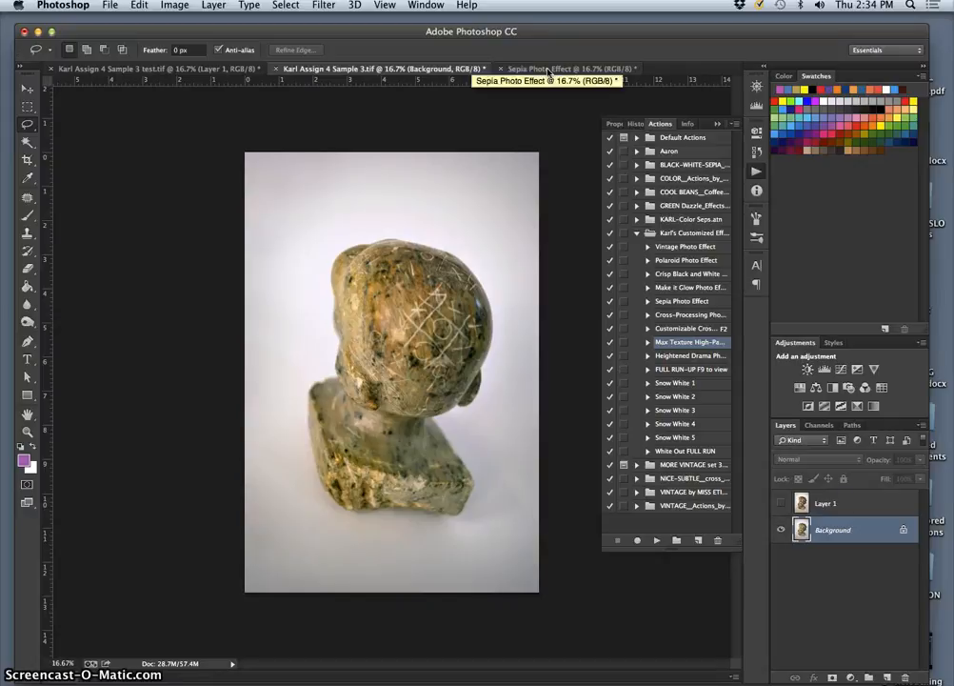
Step: Close the Sepia Photo Effect document and the Sample 3 test TIFF, discarding the changes in both
left_click(548, 71)
left_click(502, 69)
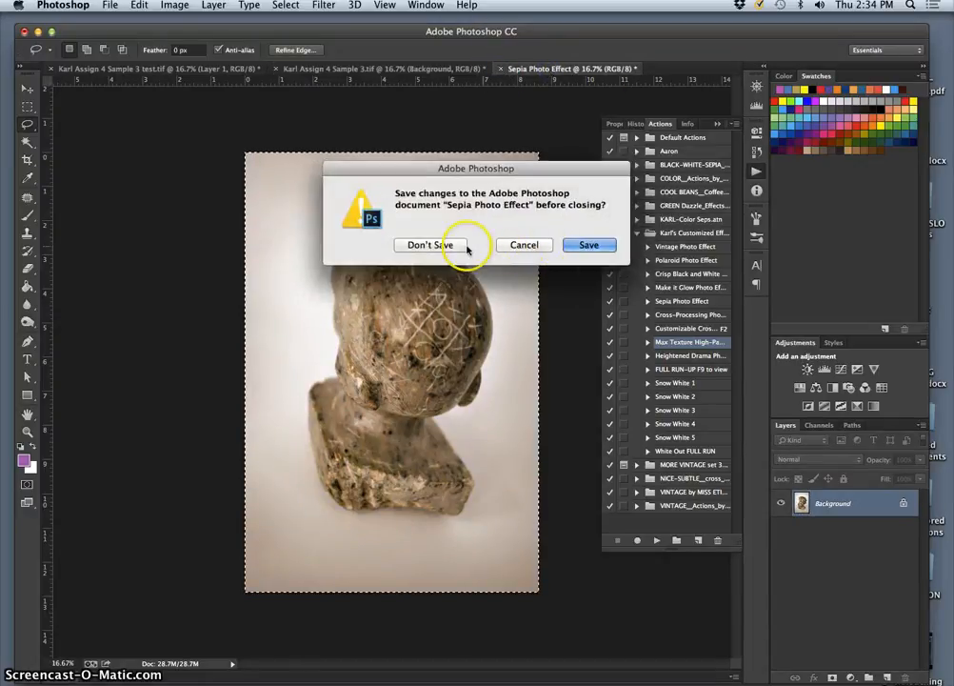
left_click(435, 244)
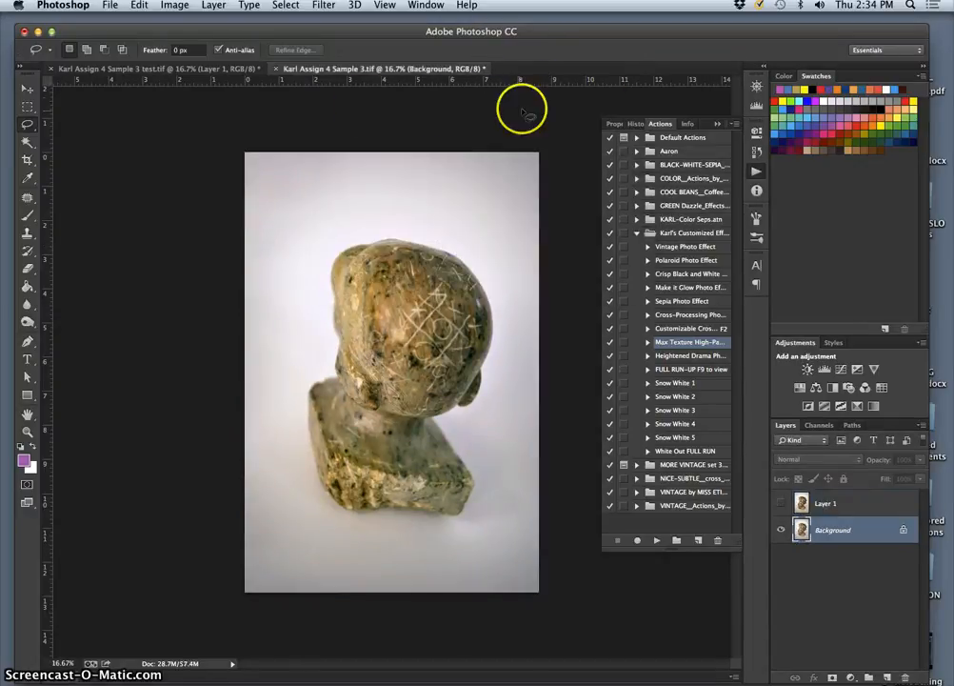
left_click(143, 69)
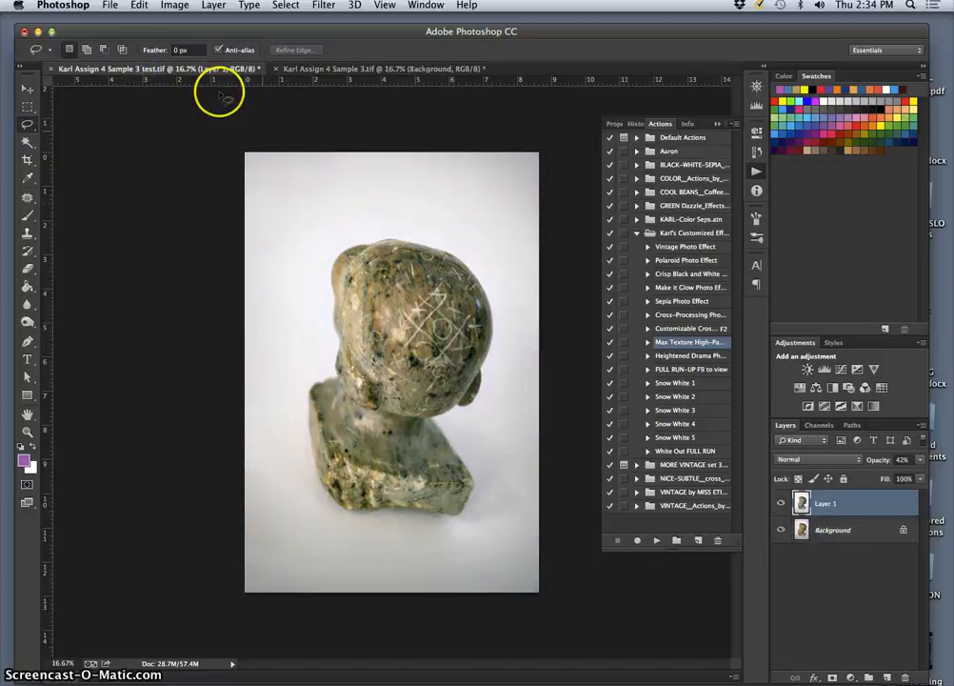
left_click(49, 68)
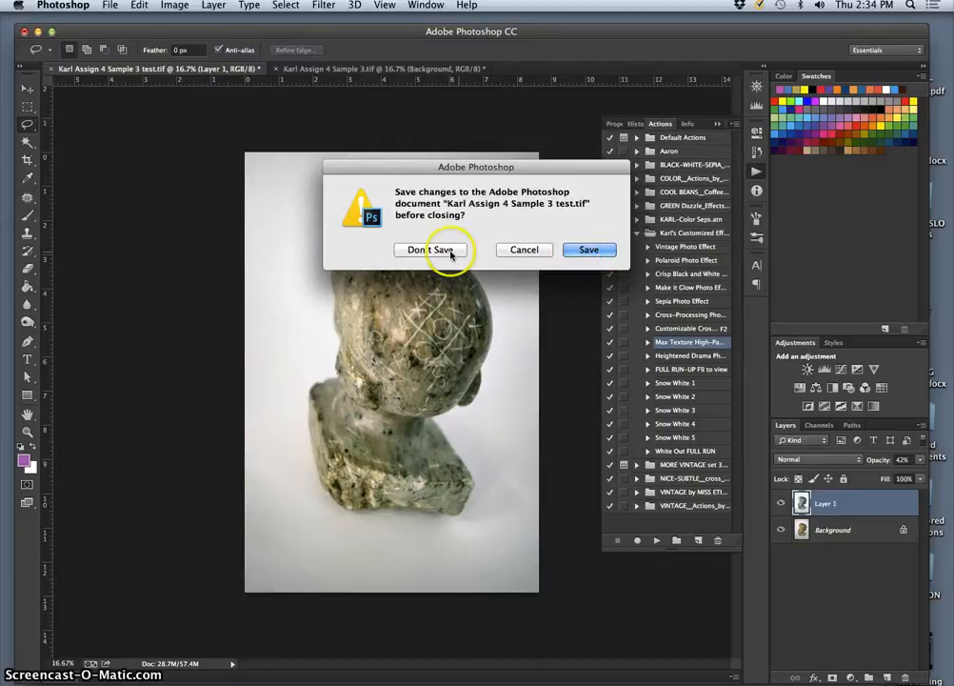
left_click(400, 251)
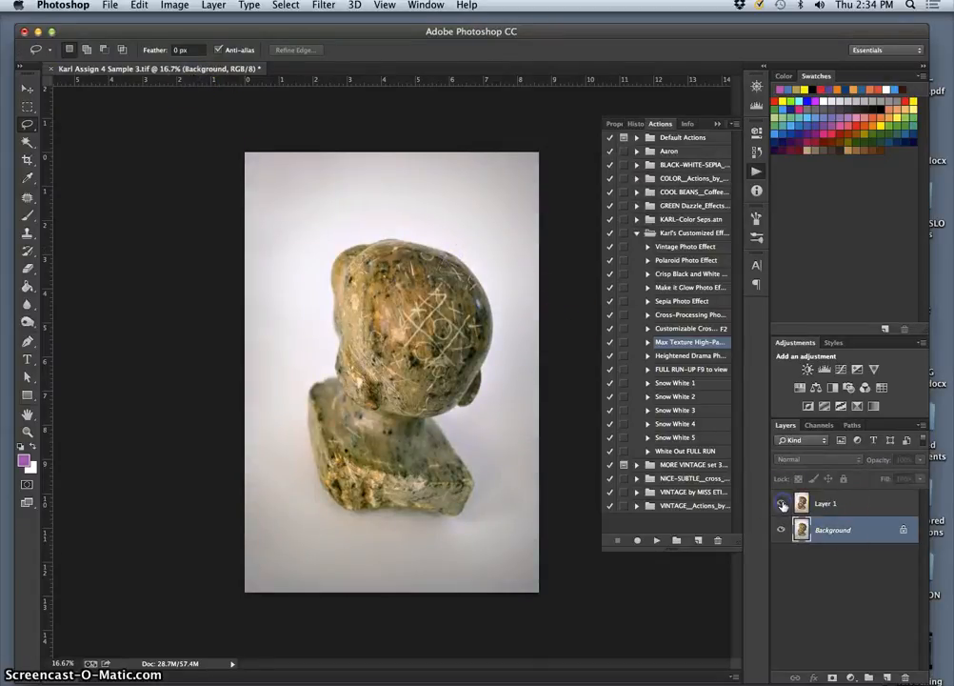
Step: Delete the hidden sepia layer from the original sculpture TIFF
left_click(825, 508)
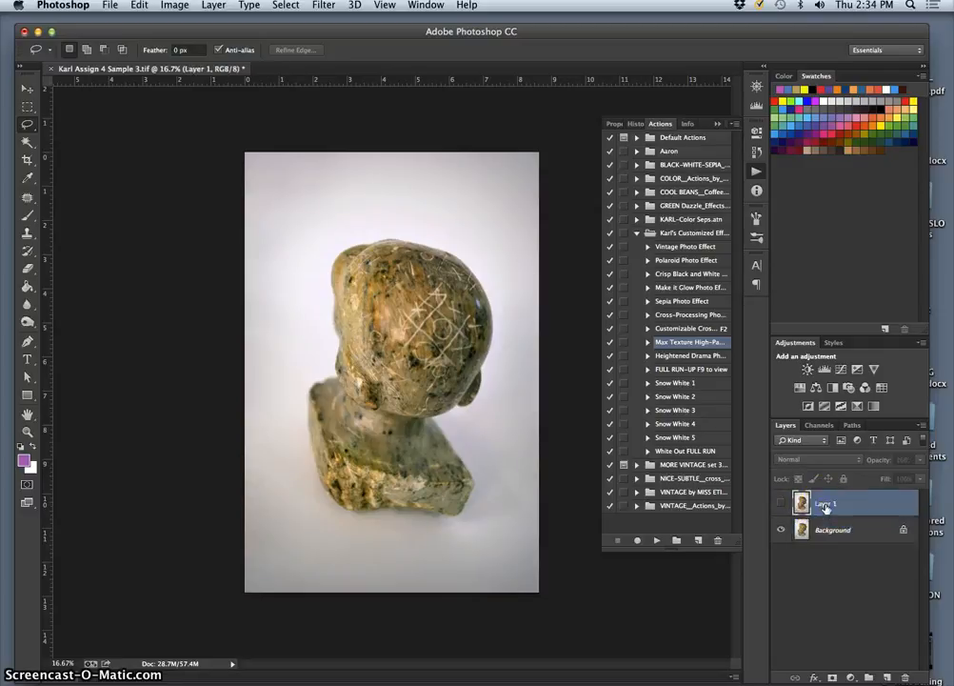
key("Delete")
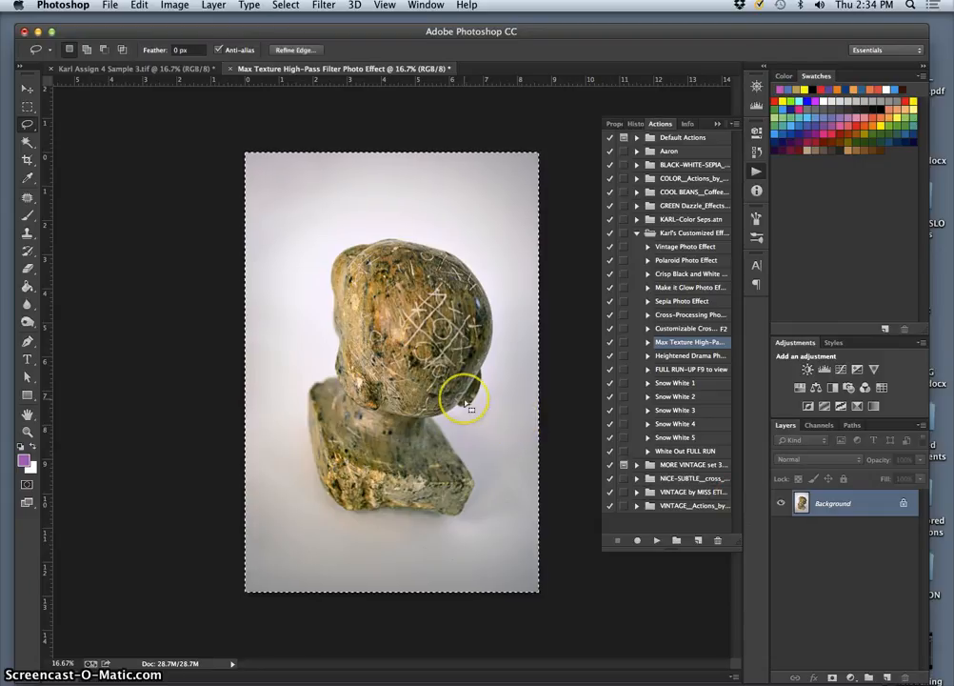
Step: Copy the entire Max Texture High-Pass image onto a new layer in the original sculpture TIFF and set its opacity to 50%
key("super+a")
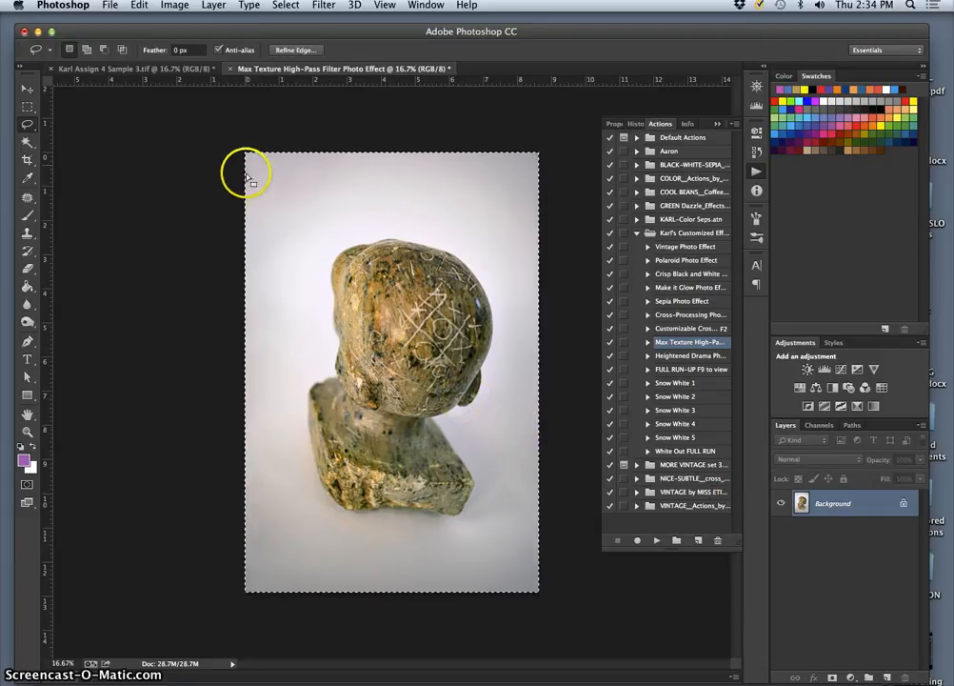
left_click(149, 69)
key("super+v")
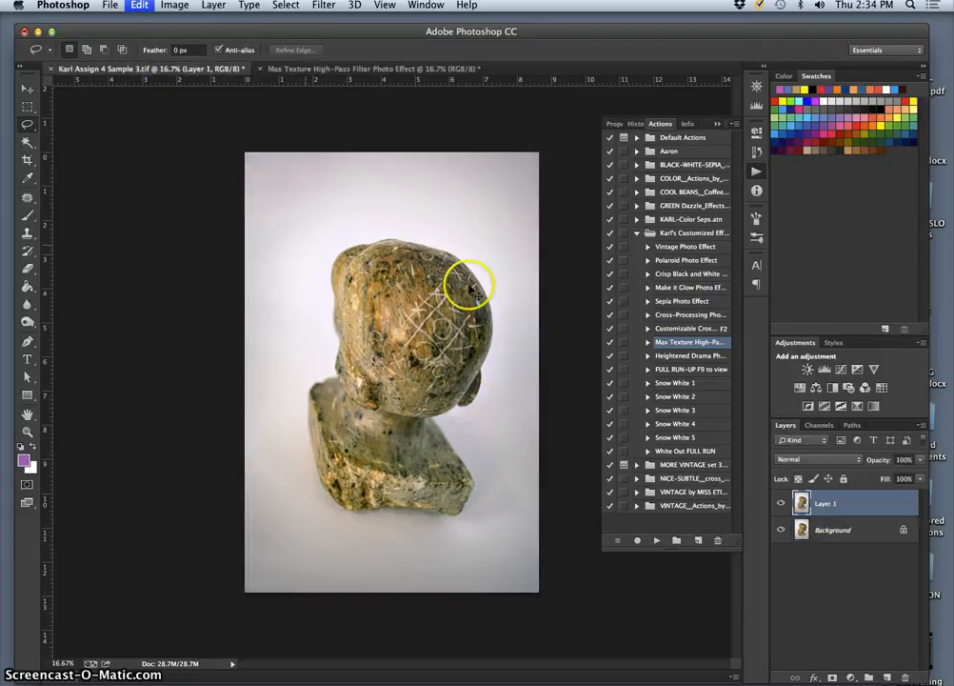
left_click(922, 460)
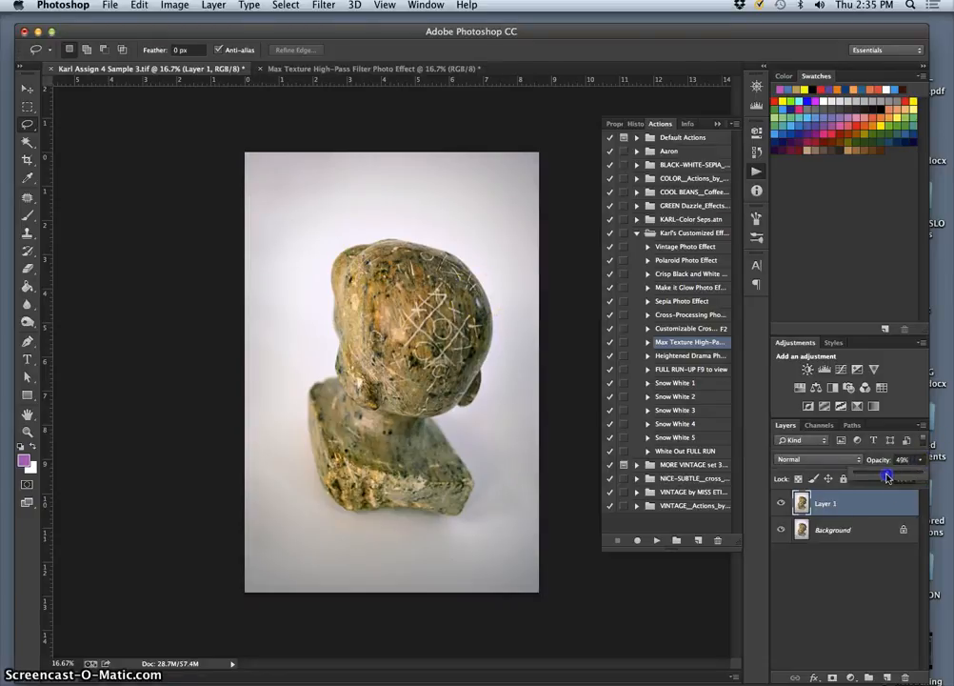
left_click(842, 533)
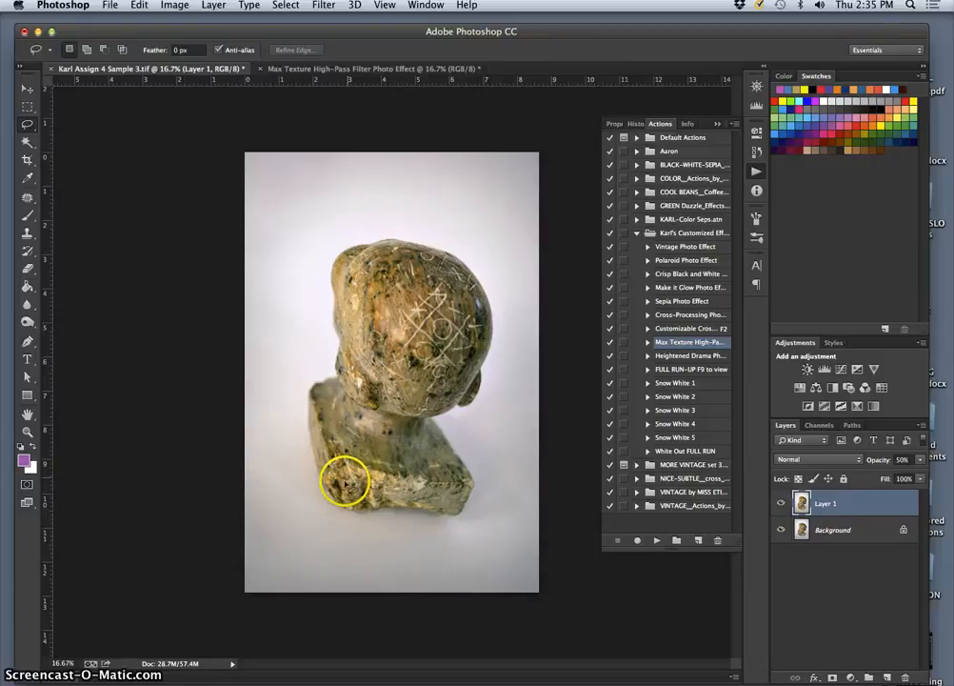
Step: Examine the blended texture layer's detail at 50% zoom on the sculpture's base and carved head, comparing it with the original
key("super+equal")
key("super+equal")
key("super+equal")
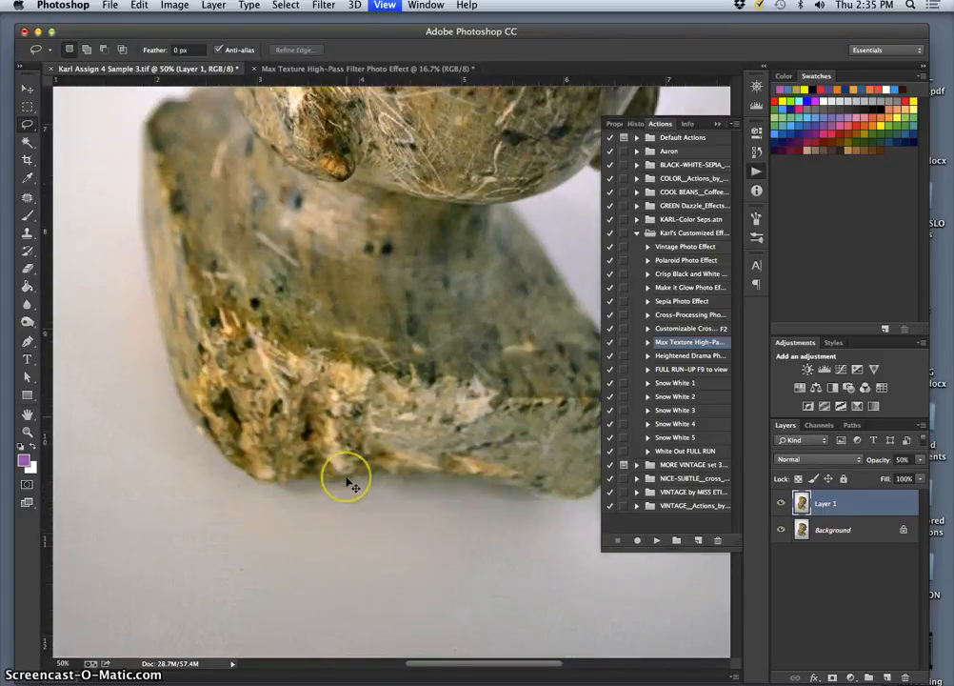
scroll(348, 483, "down", 3)
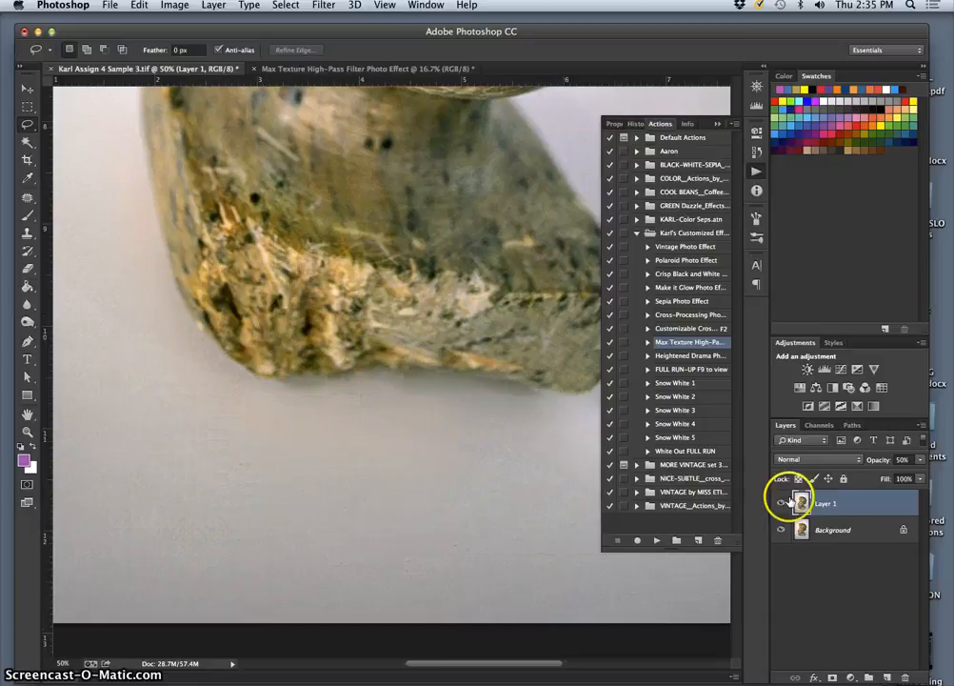
left_click(782, 503)
scroll(495, 469, "up", 10)
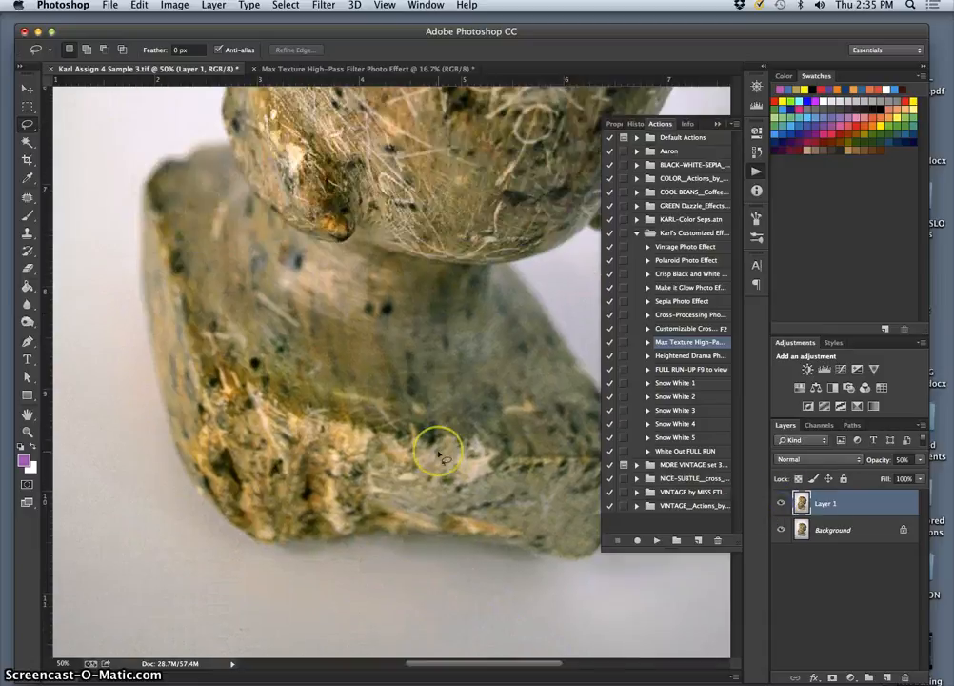
scroll(440, 457, "up", 4)
scroll(439, 456, "right", 5)
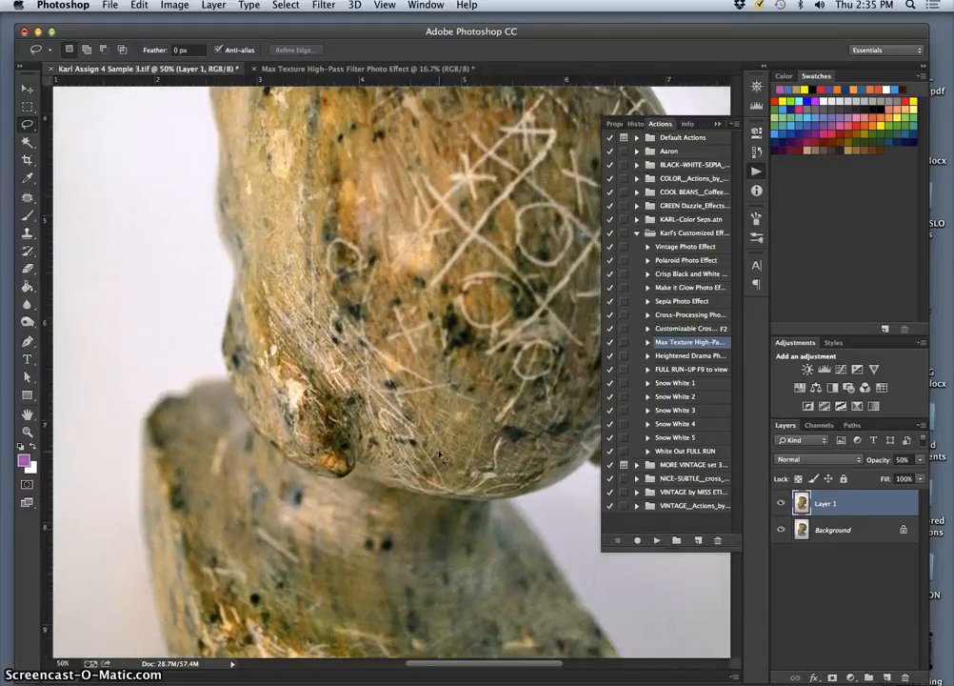
key("super+minus")
key("super+minus")
key("super+minus")
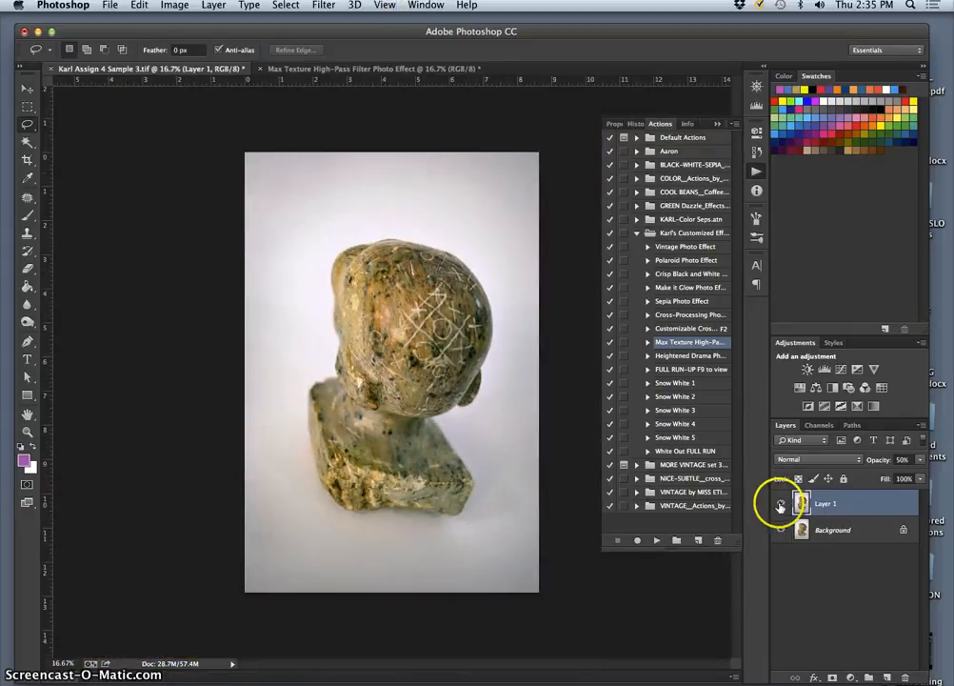
Step: Delete the texture layer from the original TIFF and close the Max Texture High-Pass document without saving
left_click(780, 503)
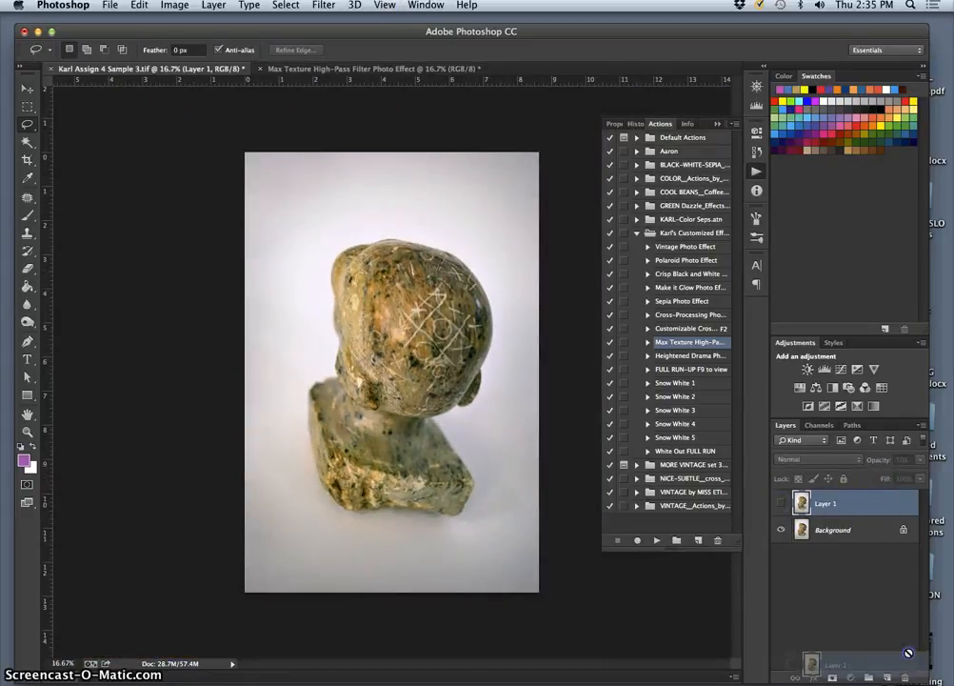
key("BackSpace")
left_click(265, 69)
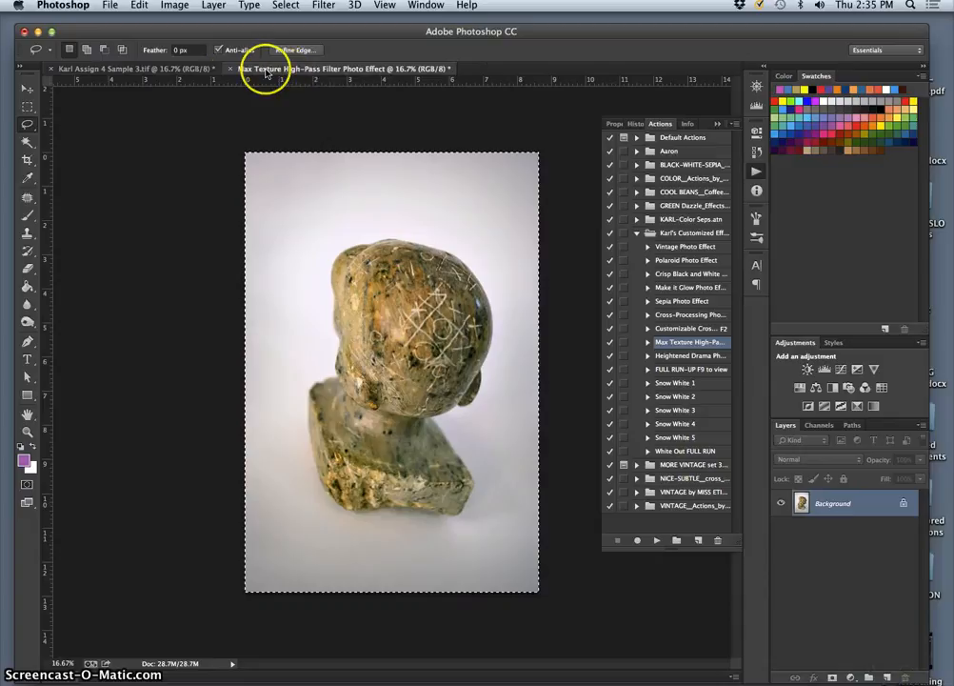
left_click(232, 69)
left_click(430, 250)
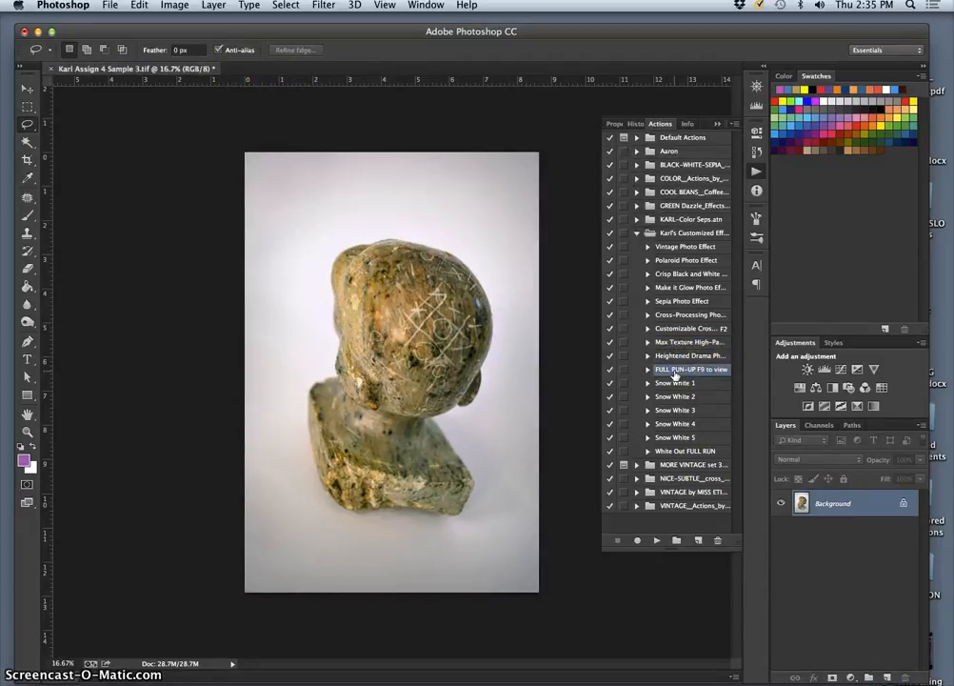
Step: Run the "FULL RUN-UP F9 to view" action on the original sculpture TIFF and float all open documents in separate windows
left_click(667, 369)
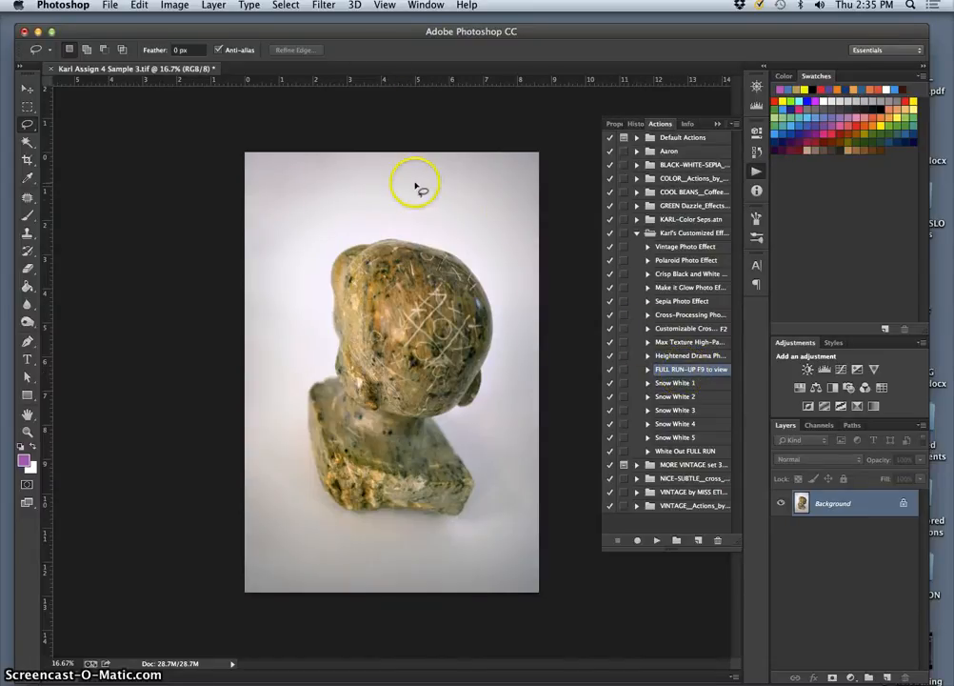
left_click(655, 539)
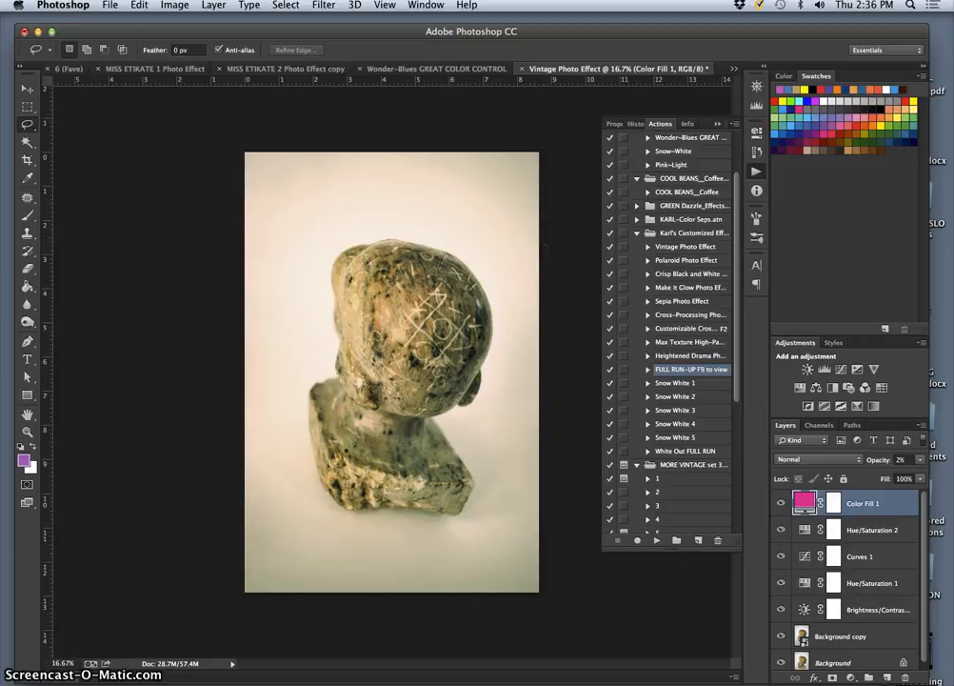
left_click(424, 6)
mouse_move(447, 21)
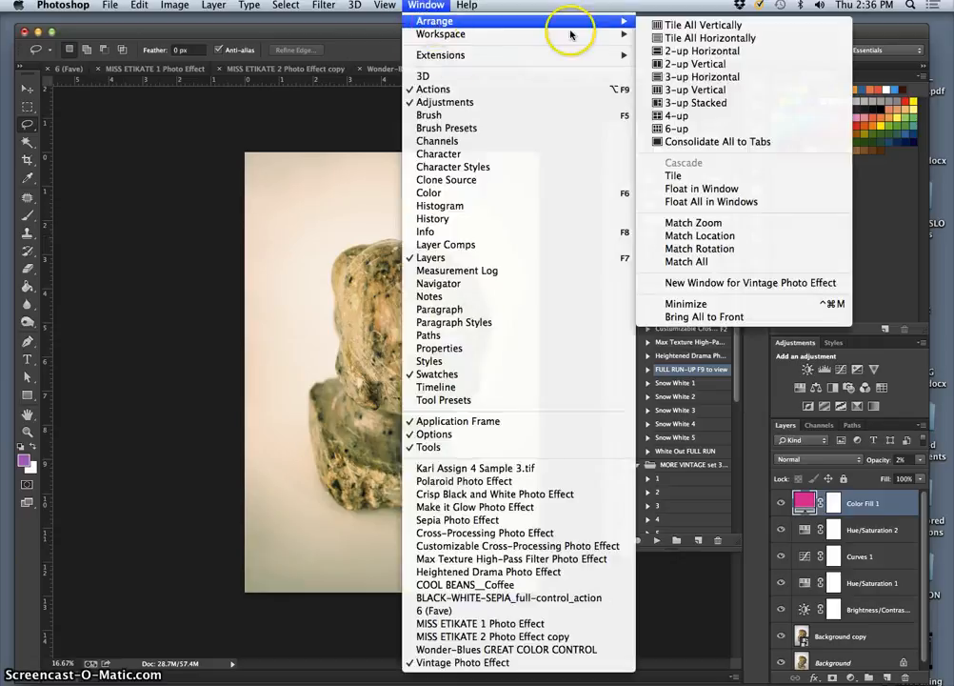
left_click(709, 201)
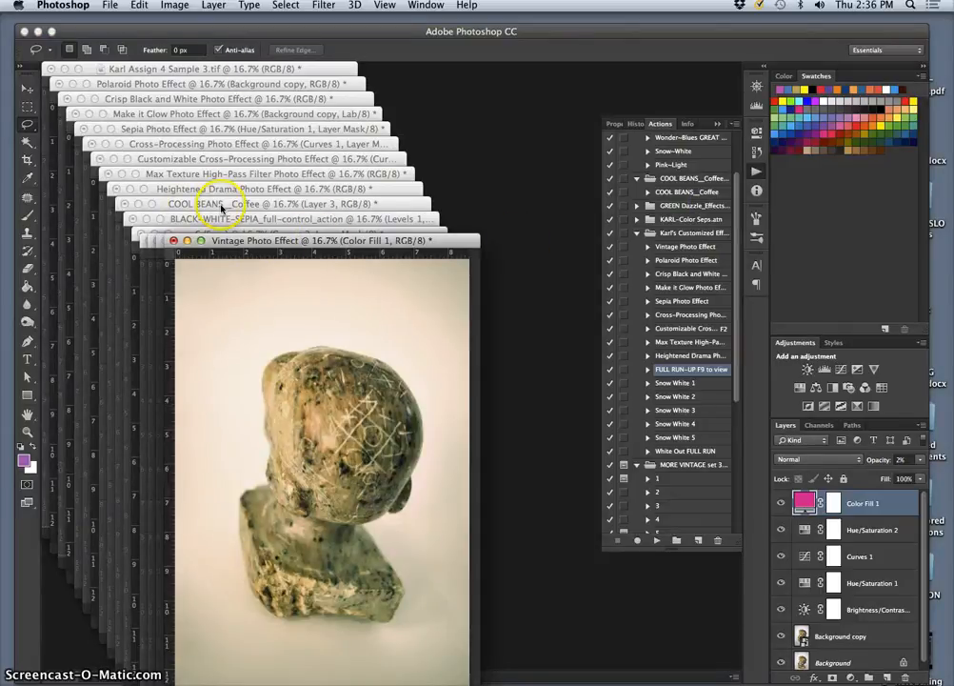
Step: Pick MISS ETIKATE 1 Photo Effect from an overview of all open windows, move it clear of the stack and minimize it
key("F9")
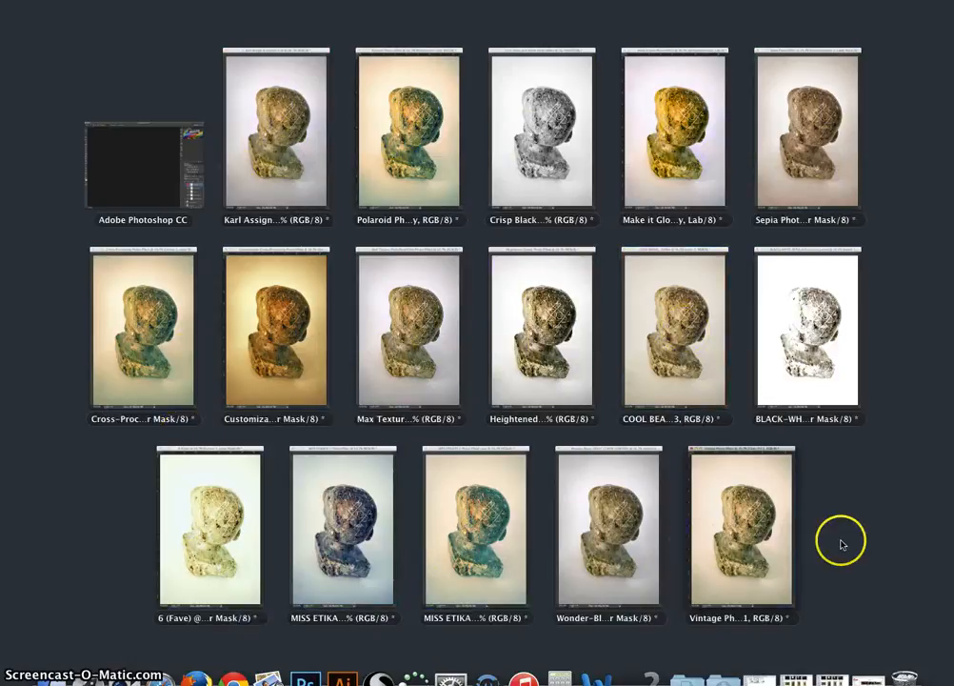
left_click(353, 536)
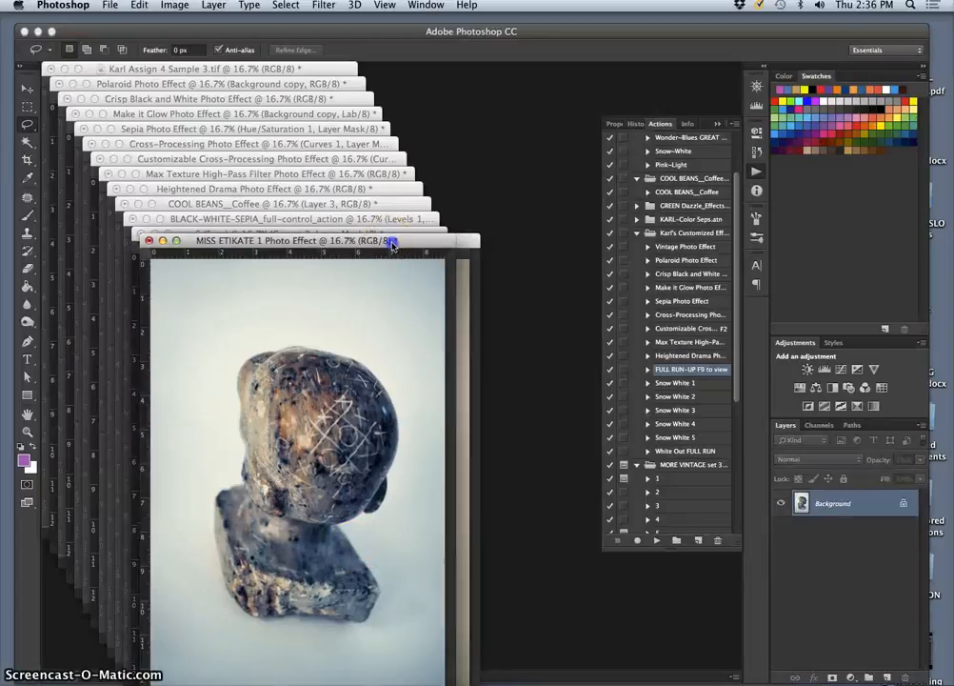
left_click_drag(391, 244, 531, 117)
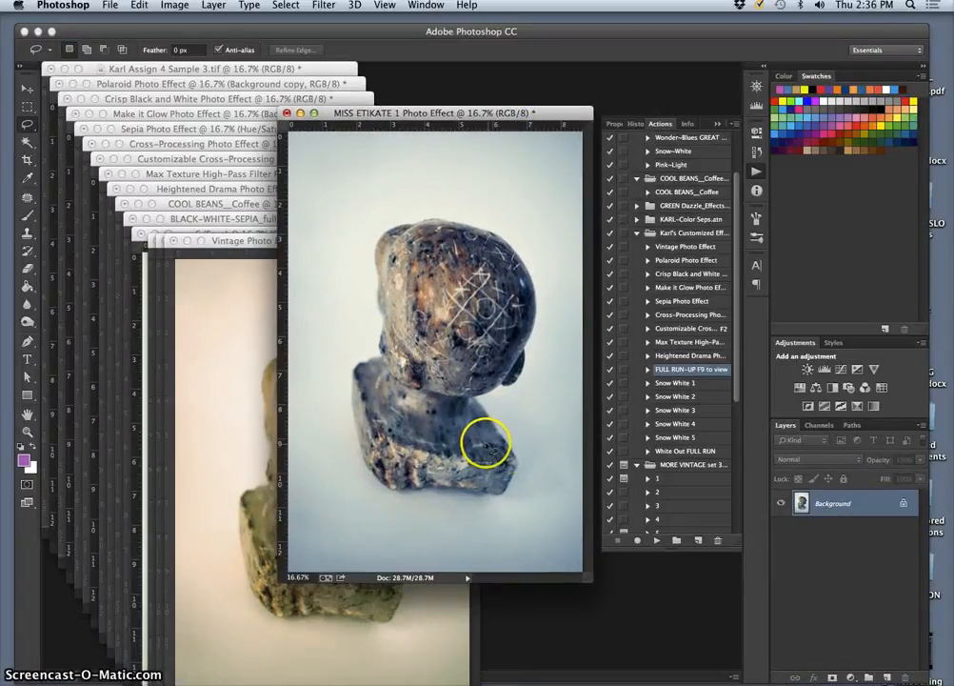
left_click(301, 115)
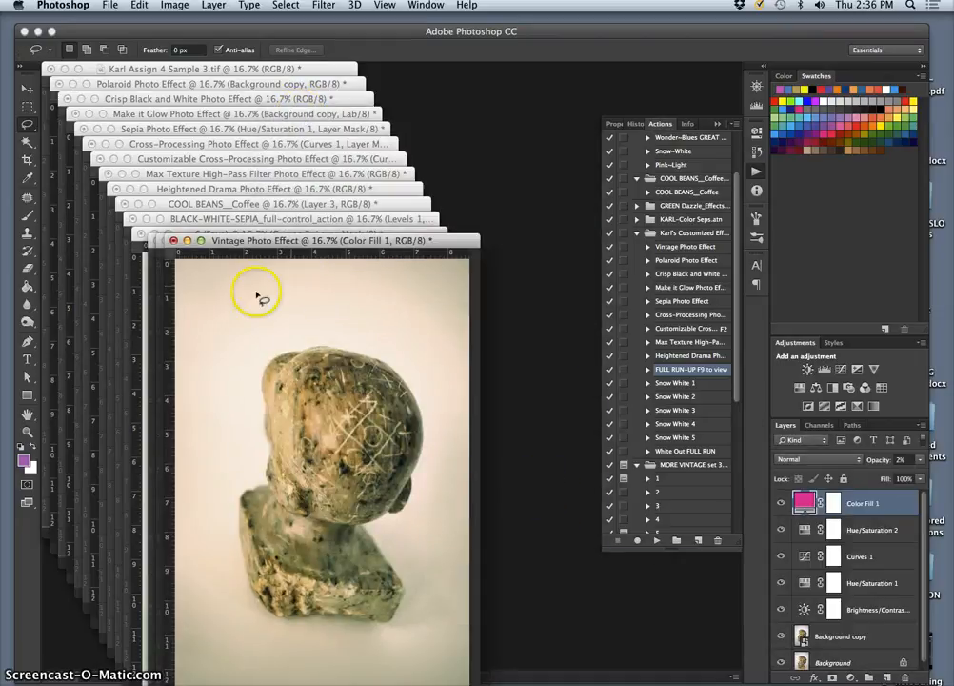
Step: Close the Vintage Photo Effect and Wonder-Blues GREAT COLOR CONTROL documents without saving
left_click(175, 242)
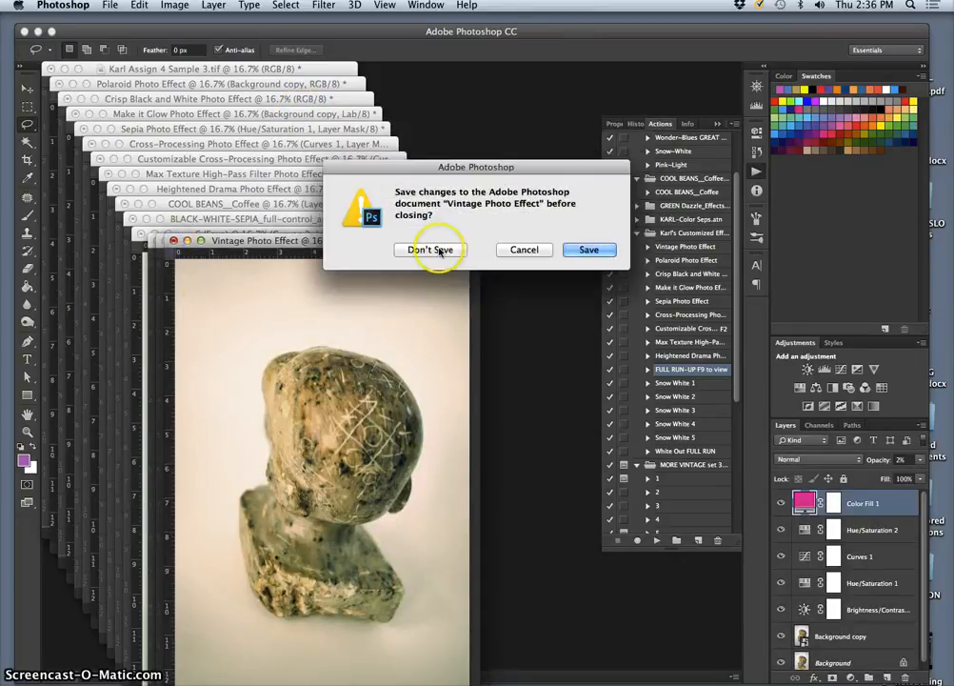
left_click(373, 251)
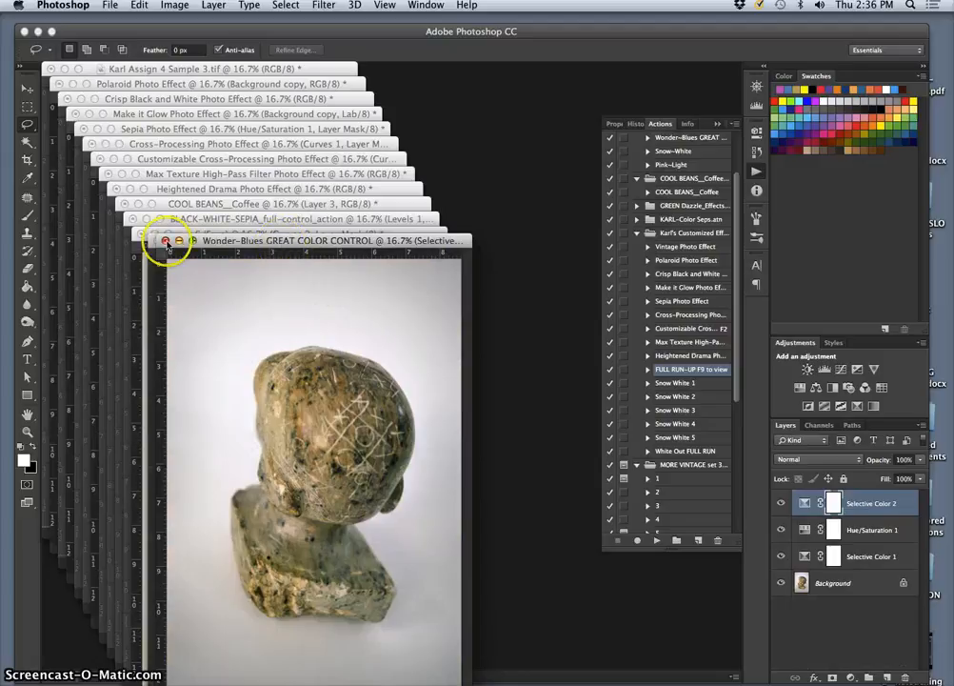
left_click(166, 241)
left_click(428, 252)
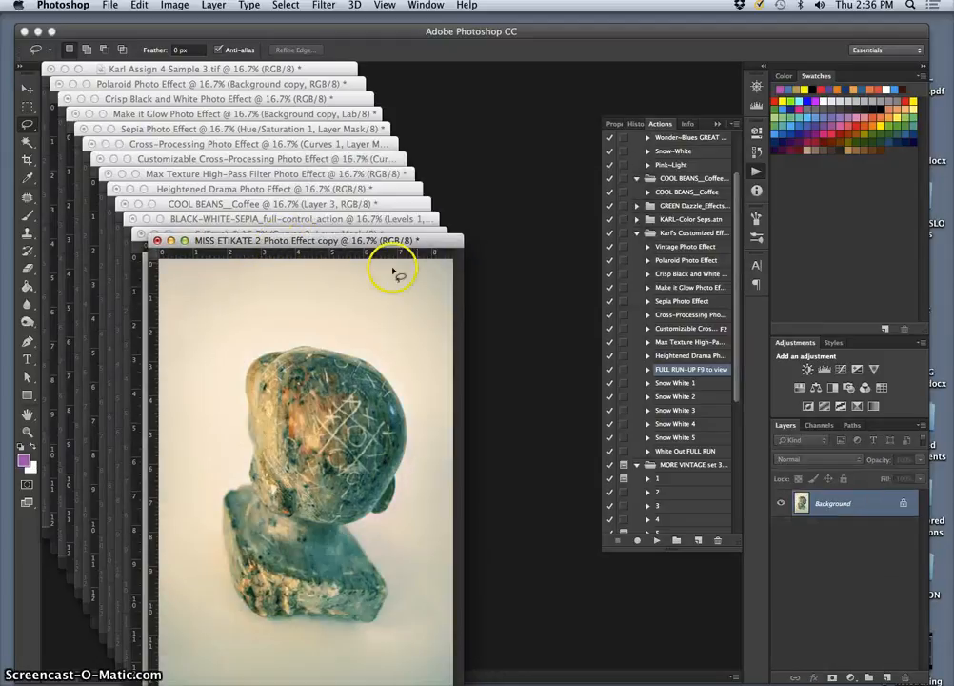
Step: Move the MISS ETIKATE 2 Photo Effect copy aside for viewing, and close it and the 6 (Fave) document without saving
left_click_drag(271, 245, 383, 122)
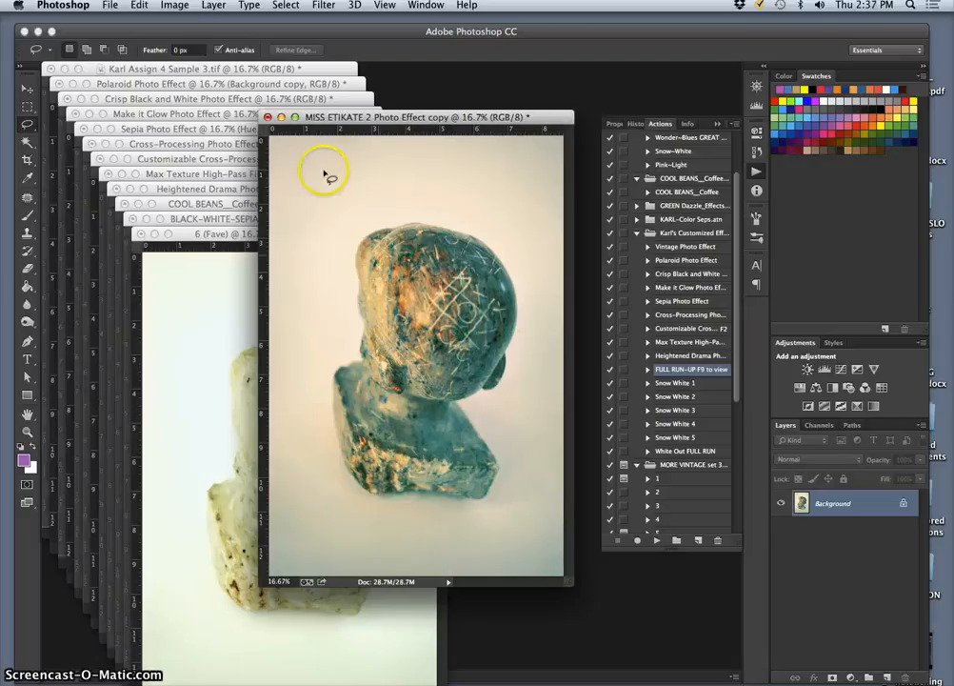
left_click(268, 117)
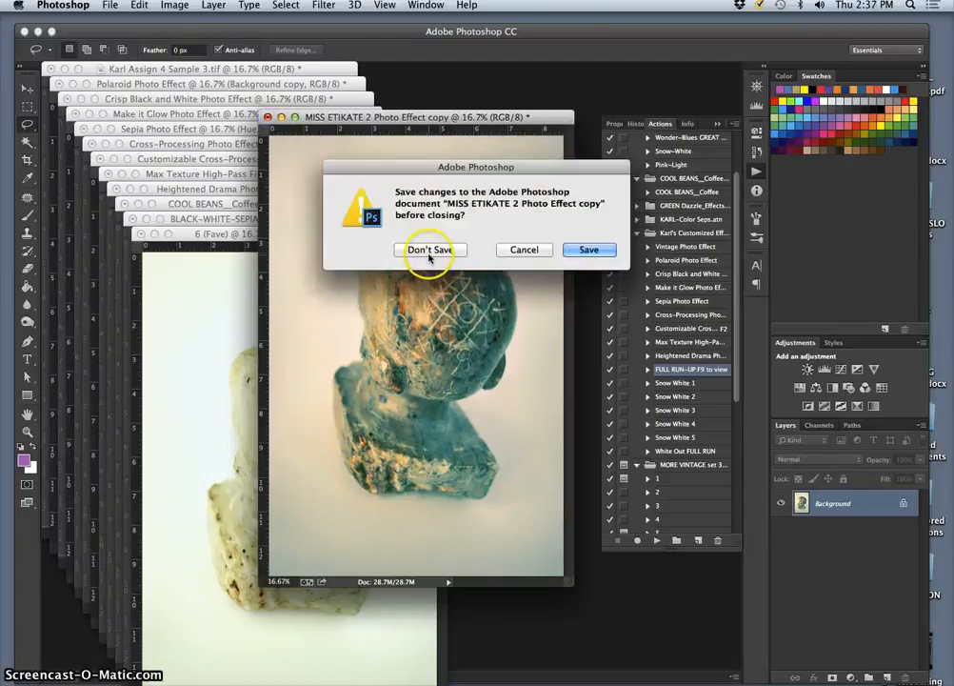
left_click(429, 252)
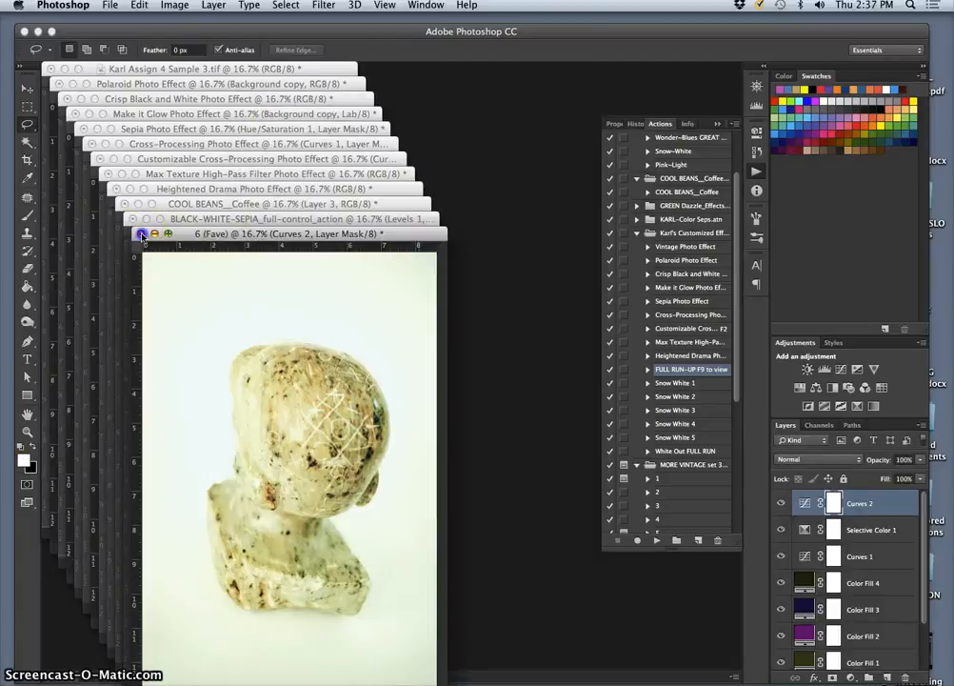
left_click(141, 234)
left_click(409, 245)
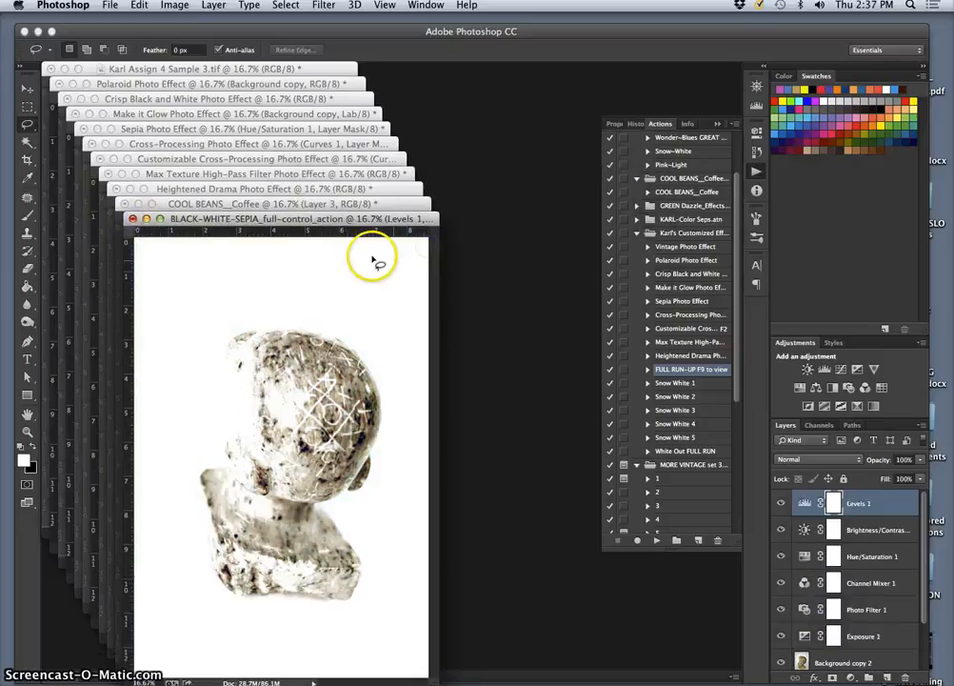
Step: Hide the Levels, Brightness/Contrast, Hue/Saturation and Channel Mixer adjustment layers in the BLACK-WHITE-SEPIA document, keeping Photo Filter and Exposure on
left_click_drag(347, 220, 460, 106)
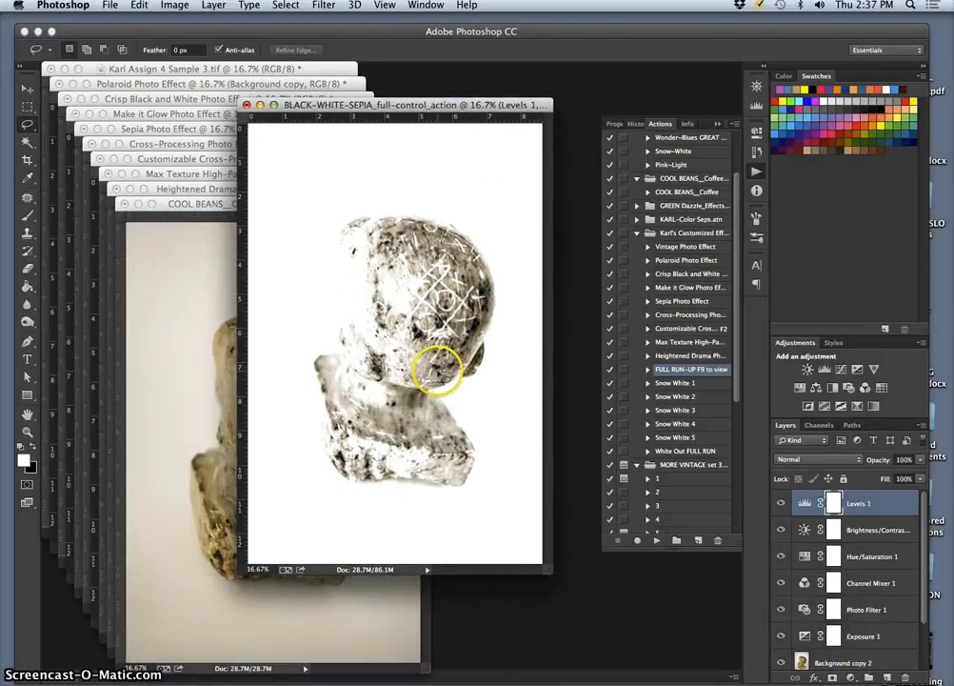
scroll(823, 538, "down", 1)
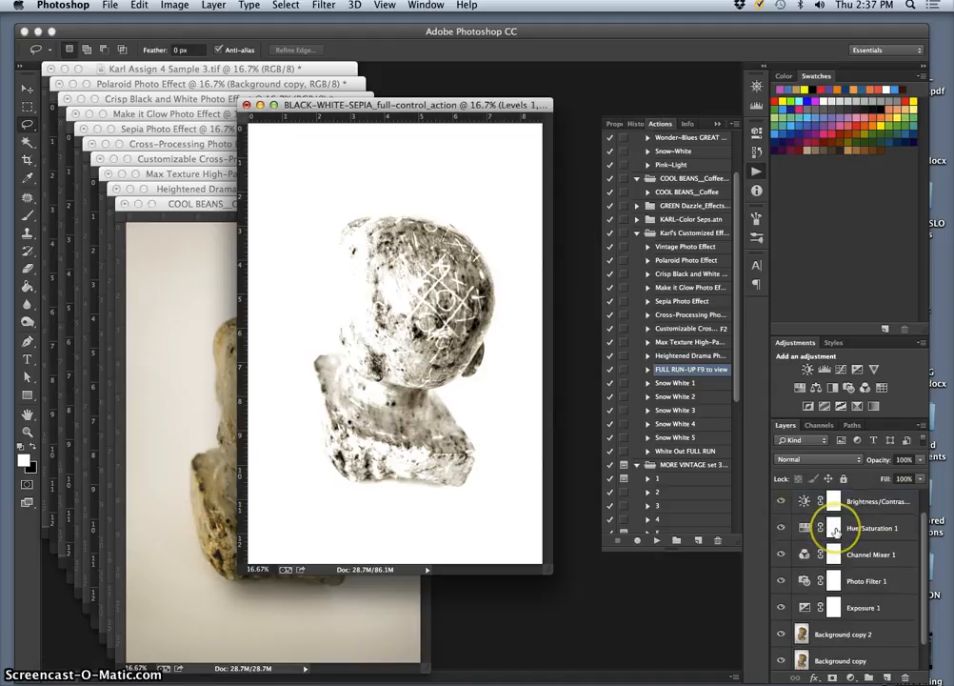
scroll(805, 529, "up", 1)
left_click(783, 503)
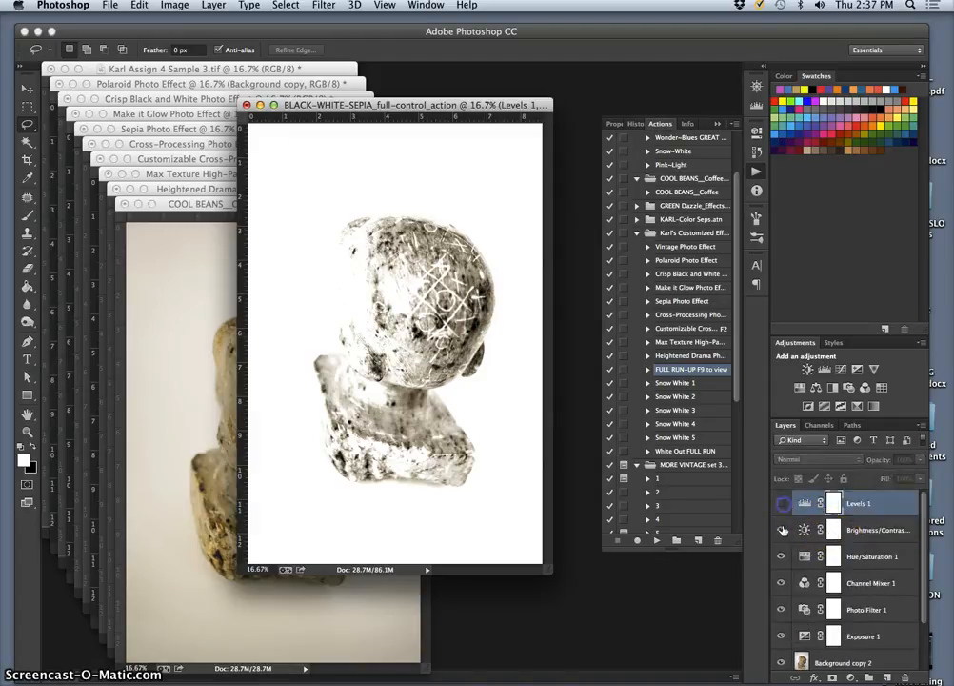
left_click(783, 530)
left_click(783, 556)
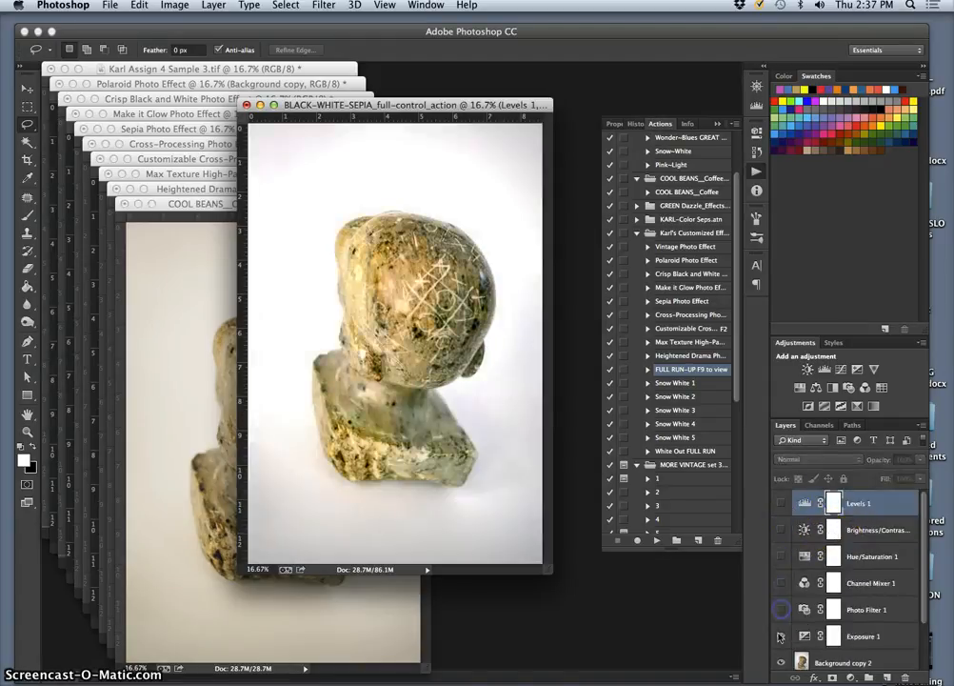
left_click(780, 611)
left_click(781, 585)
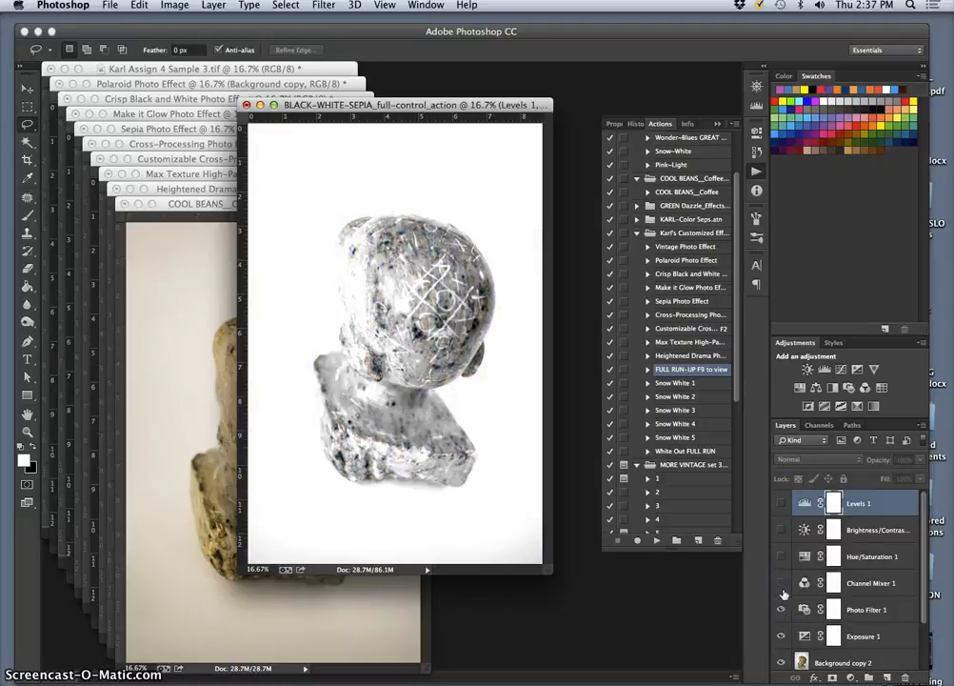
left_click(781, 585)
scroll(837, 619, "down", 2)
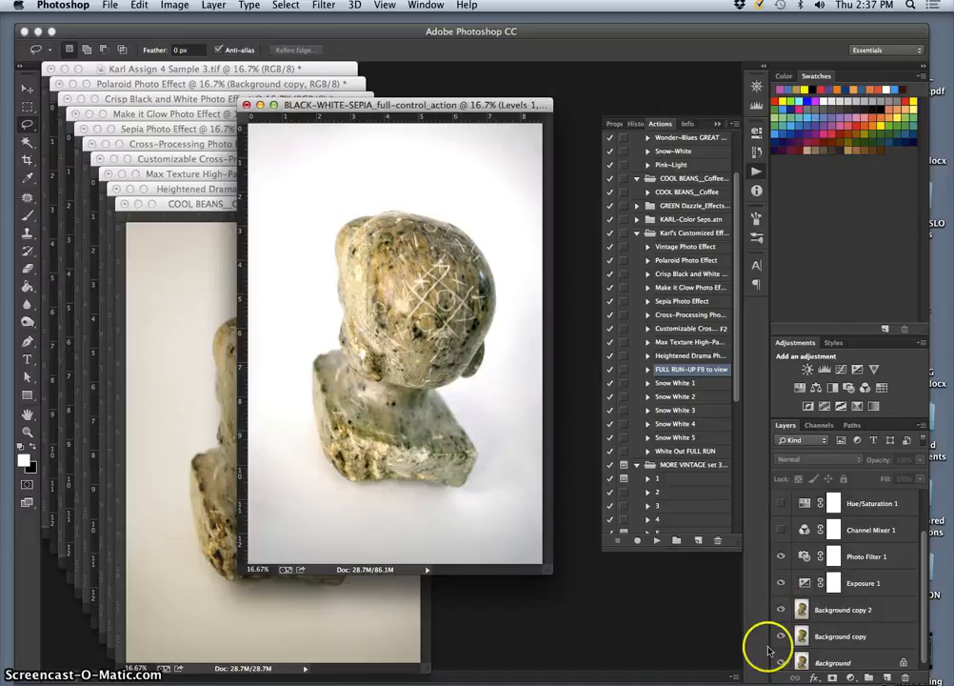
scroll(802, 562, "down", 1)
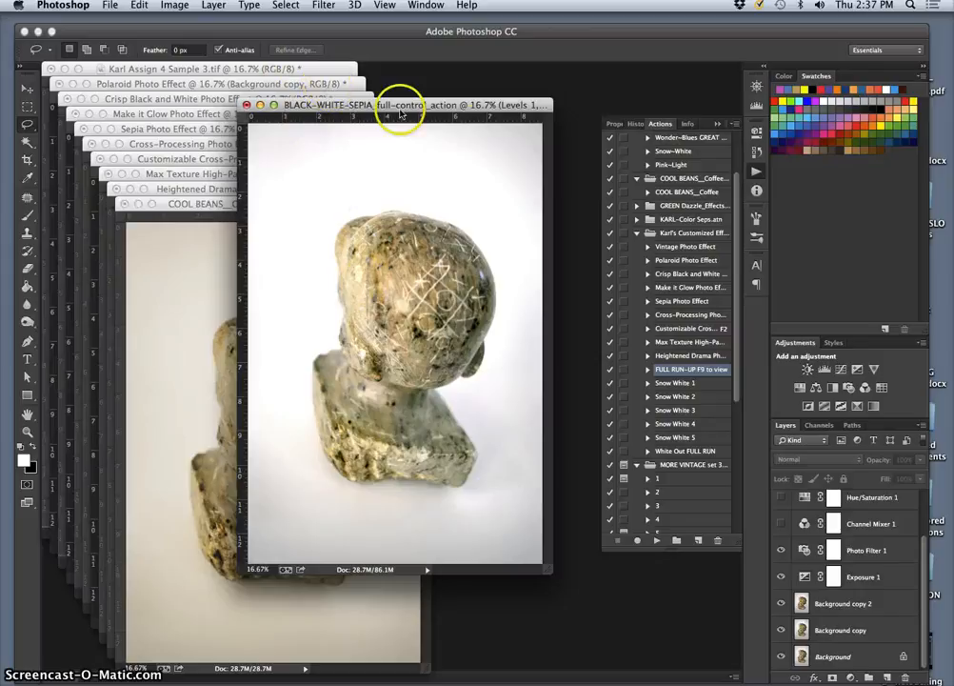
Step: Minimize the BLACK-WHITE-SEPIA document and close the COOL BEANS__Coffee document without saving
left_click(261, 106)
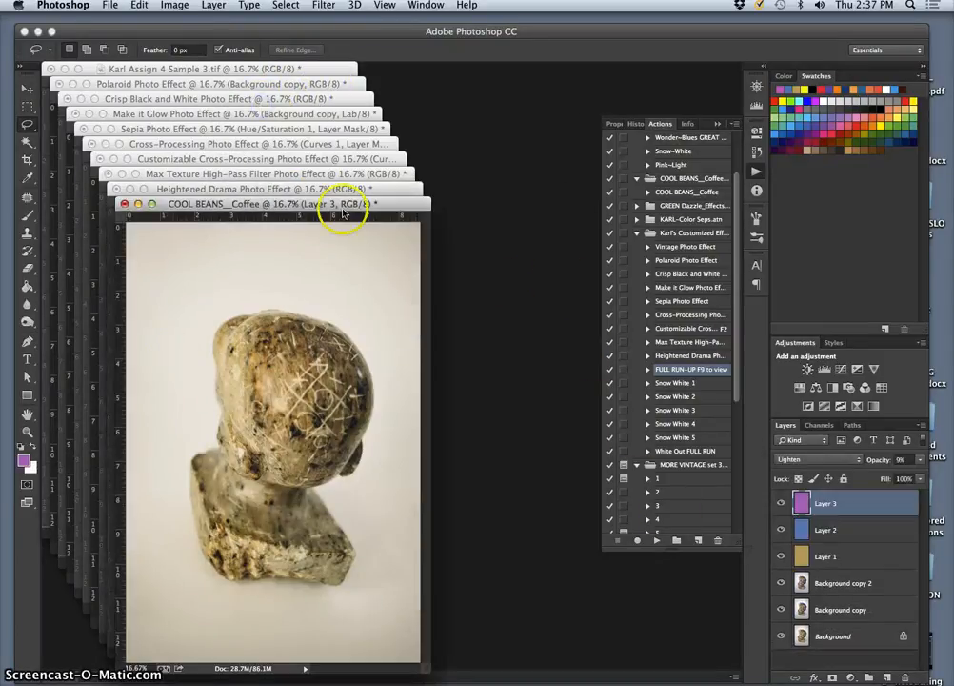
left_click(124, 206)
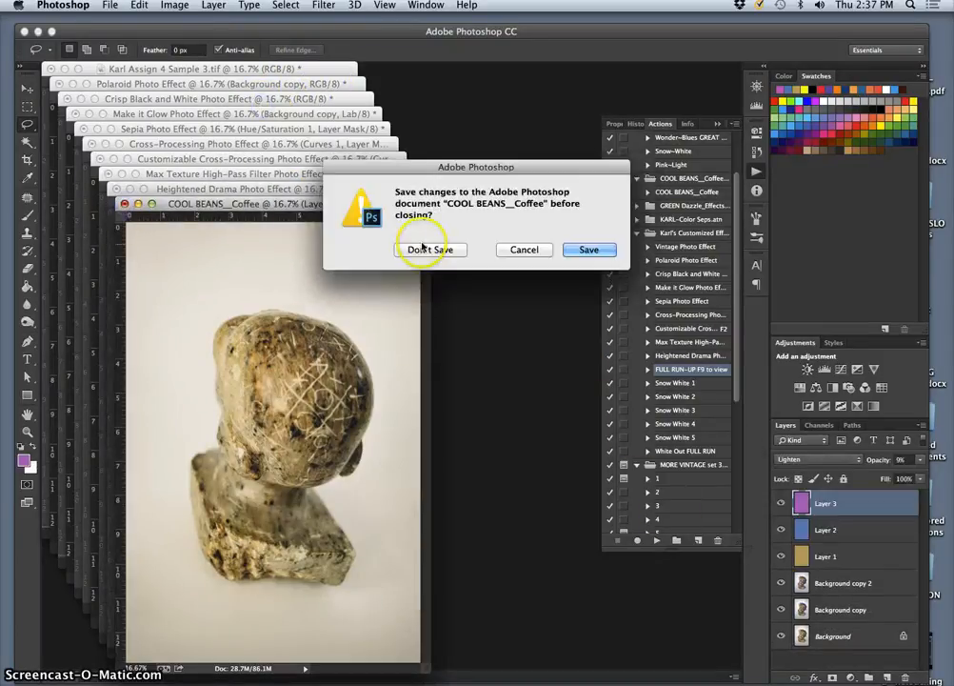
left_click(420, 251)
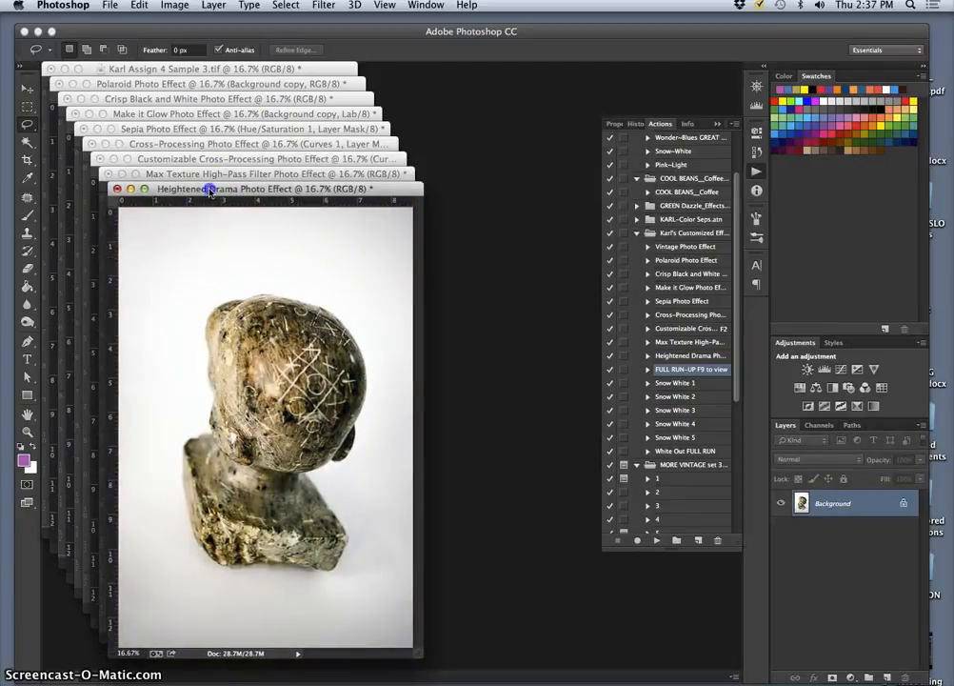
Step: Examine the Heightened Drama Photo Effect's detail on the sculpture's carved head and base at 50% and 25% zoom
left_click_drag(213, 189, 351, 125)
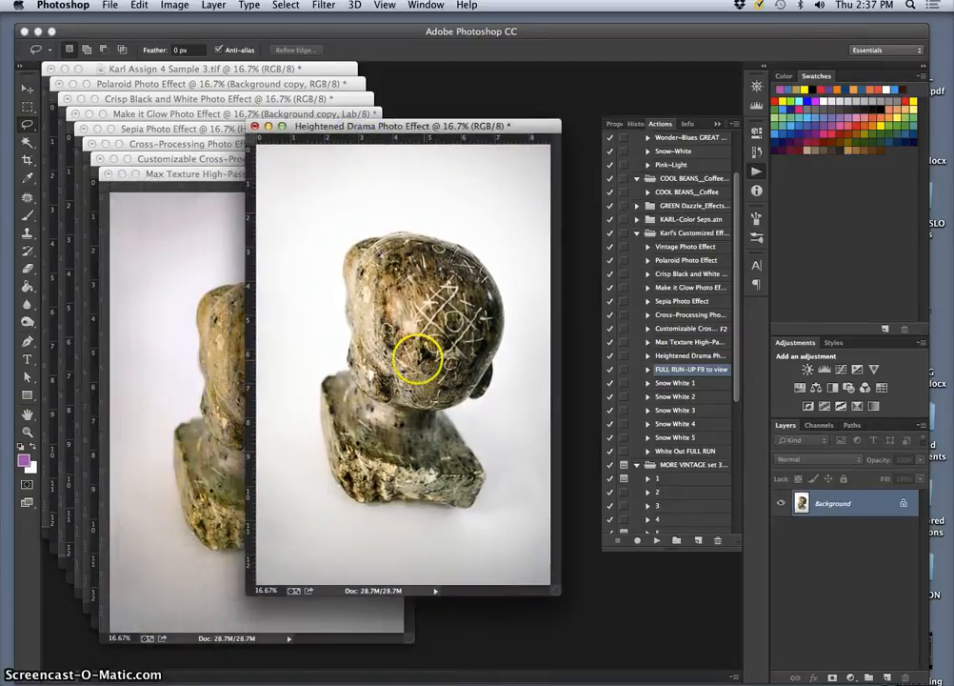
key("super+equal")
key("super+equal")
key("super+equal")
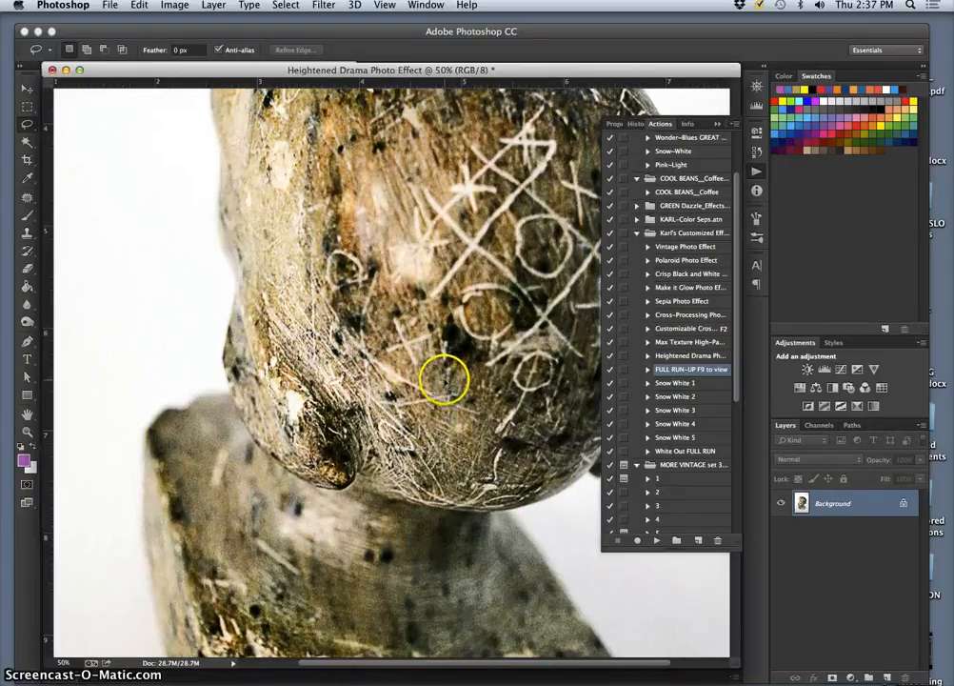
scroll(447, 381, "up", 3)
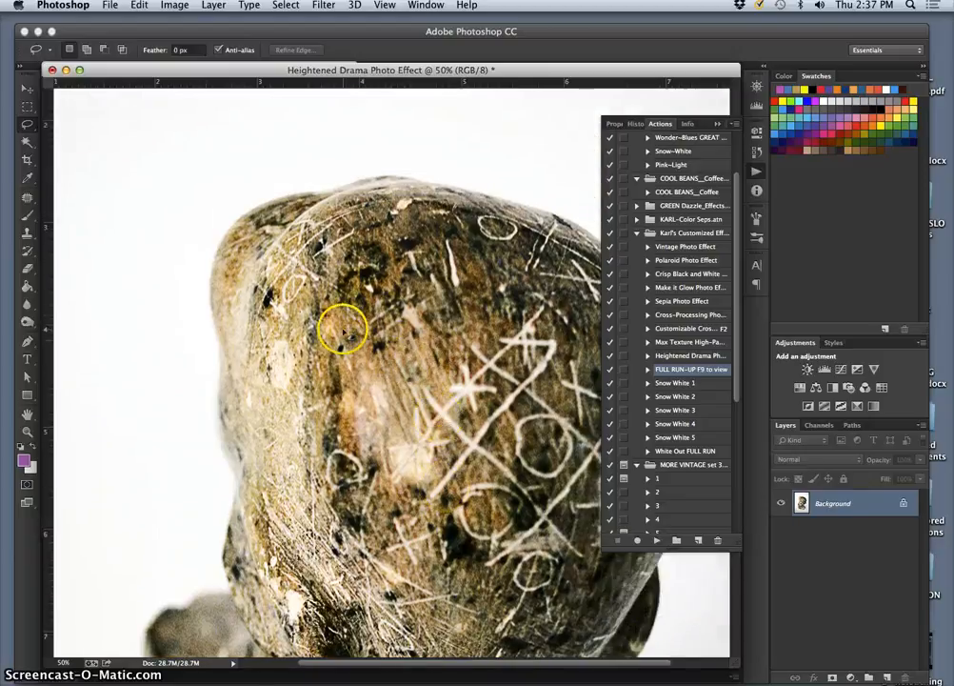
scroll(402, 366, "down", 4)
scroll(403, 367, "down", 2)
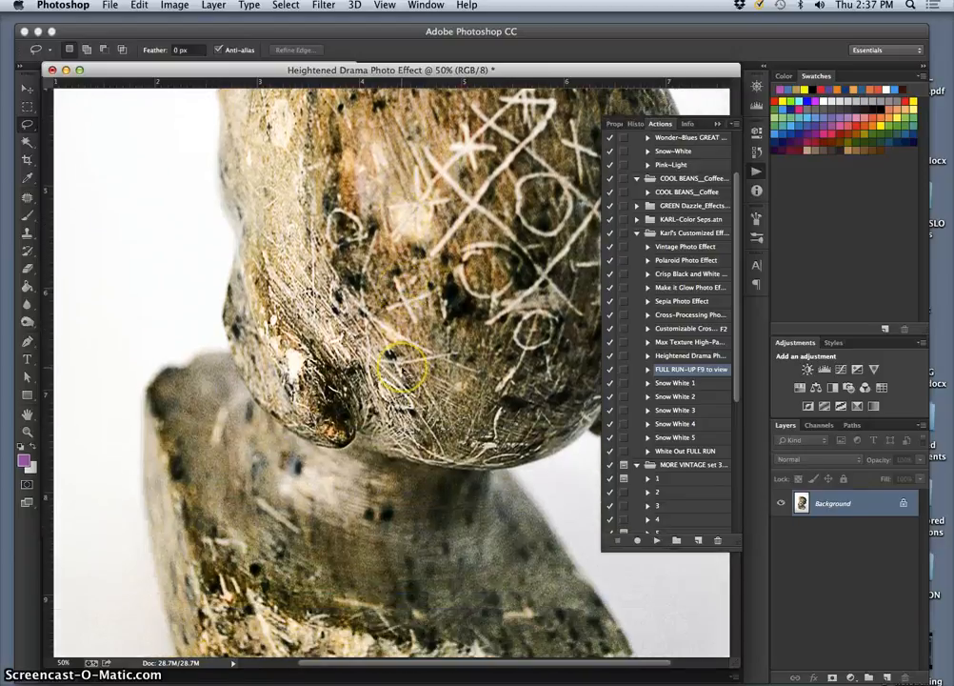
scroll(368, 380, "down", 2)
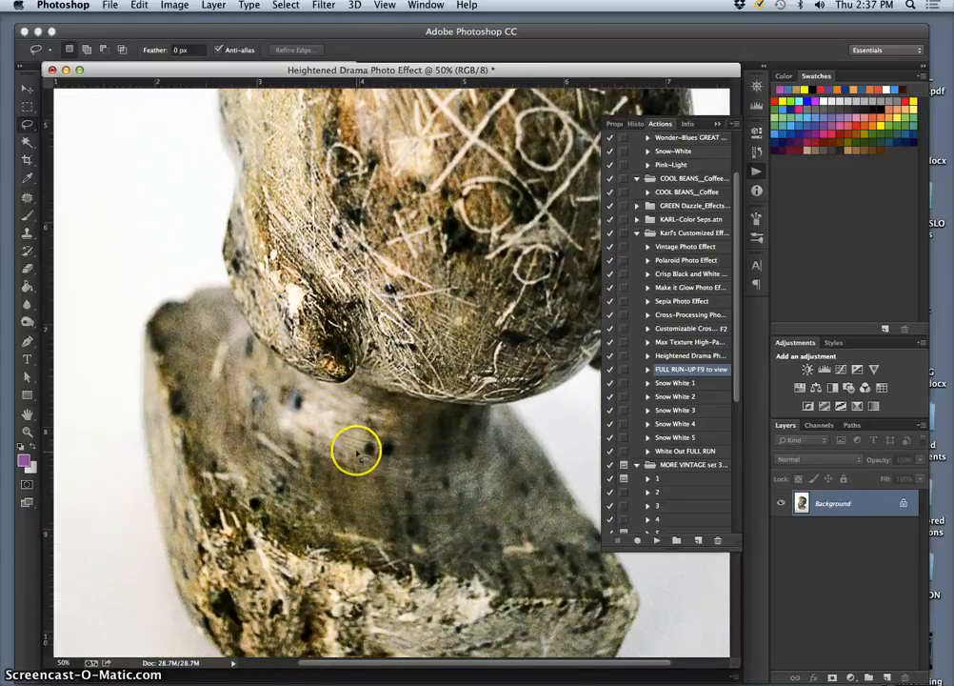
key("super+minus")
key("super+minus")
scroll(383, 432, "up", 2)
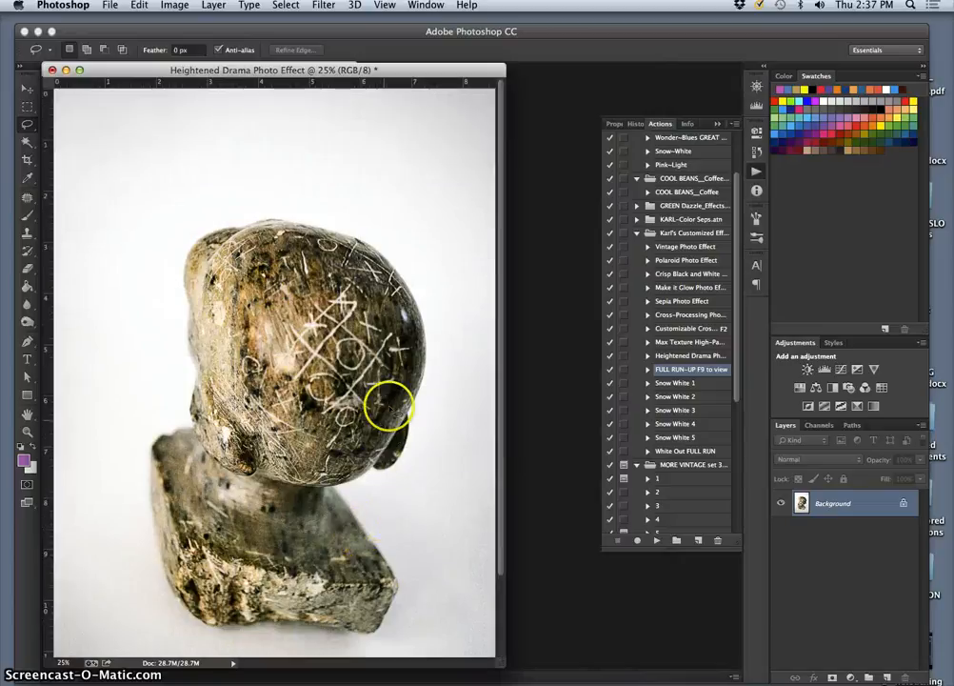
scroll(455, 238, "down", 2)
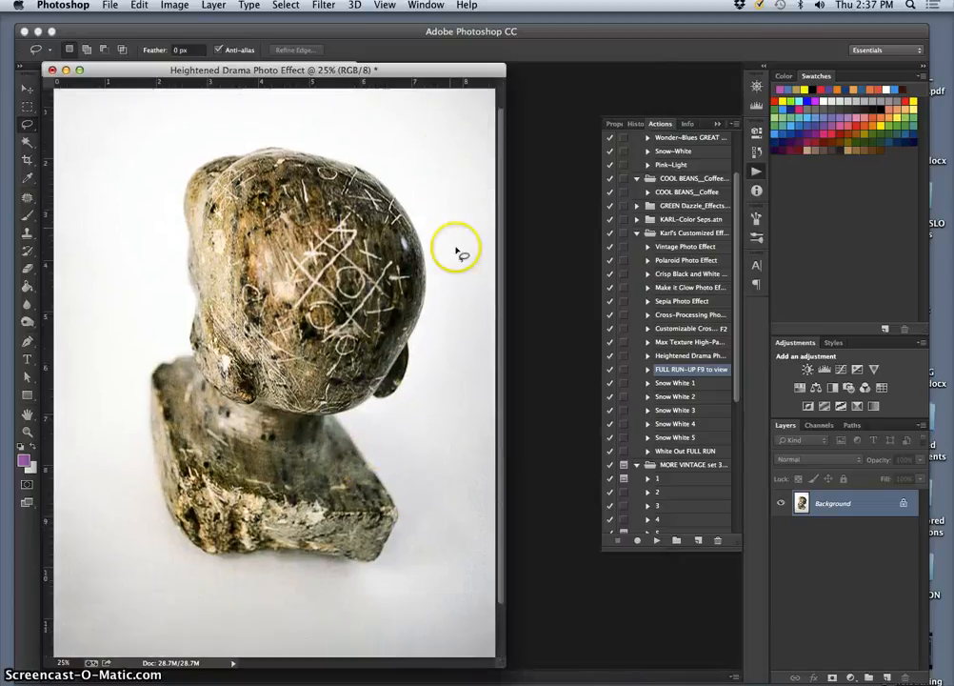
scroll(459, 252, "down", 1)
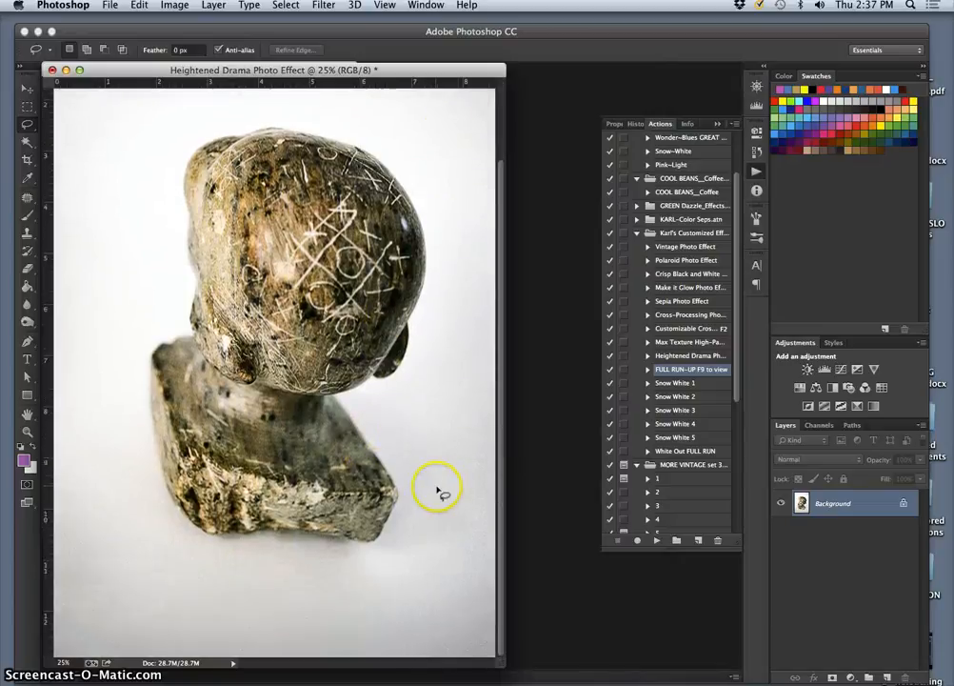
Step: Close the Heightened Drama document and move the Max Texture High-Pass Filter window clear of the stack
left_click(52, 70)
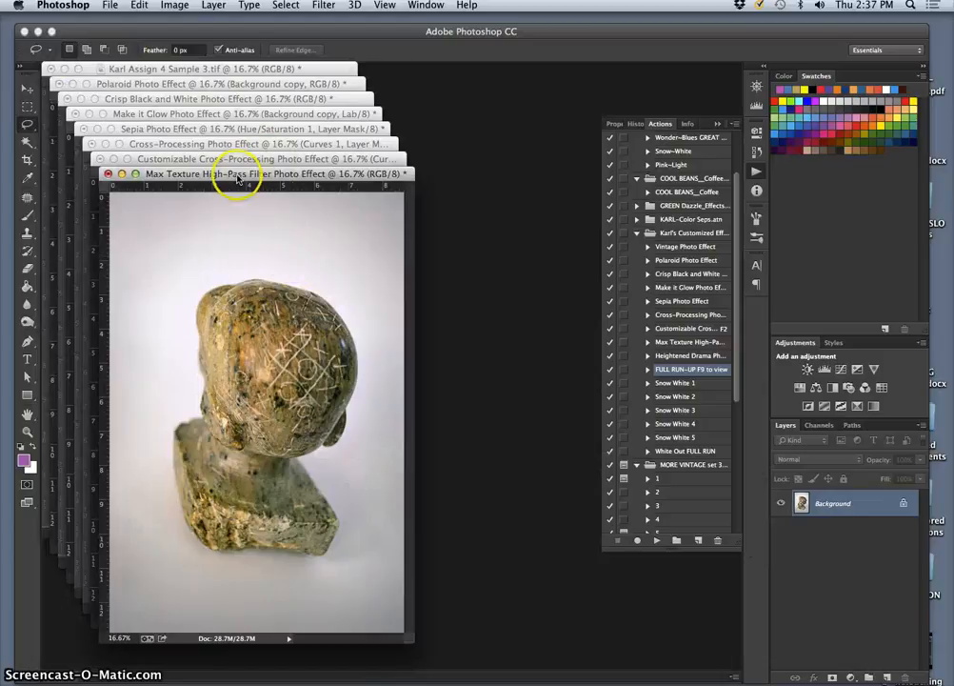
left_click_drag(237, 179, 303, 142)
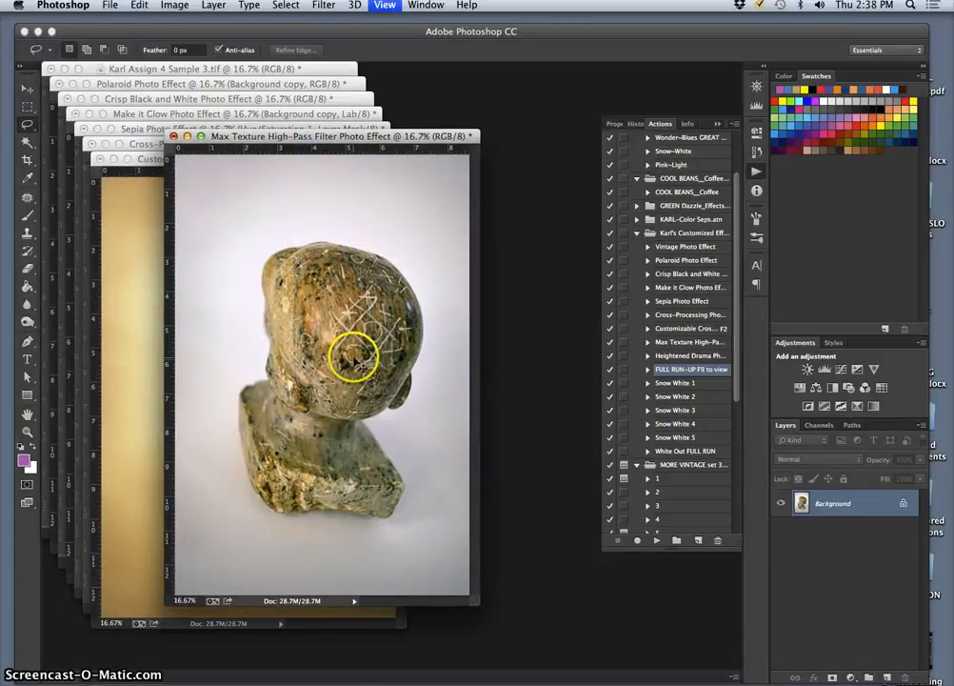
Step: Inspect the Max Texture High-Pass Filter document's surface detail at 50% and 25% zoom, and close it without saving
key("super+plus")
key("super+plus")
key("super+plus")
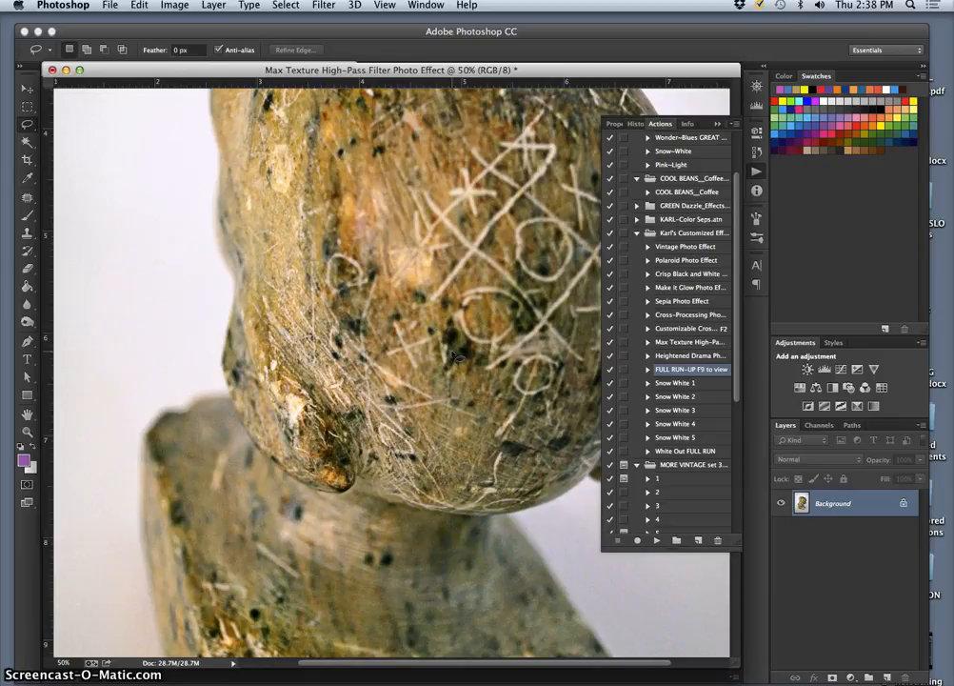
scroll(454, 357, "down", 3)
key("super+minus")
key("super+minus")
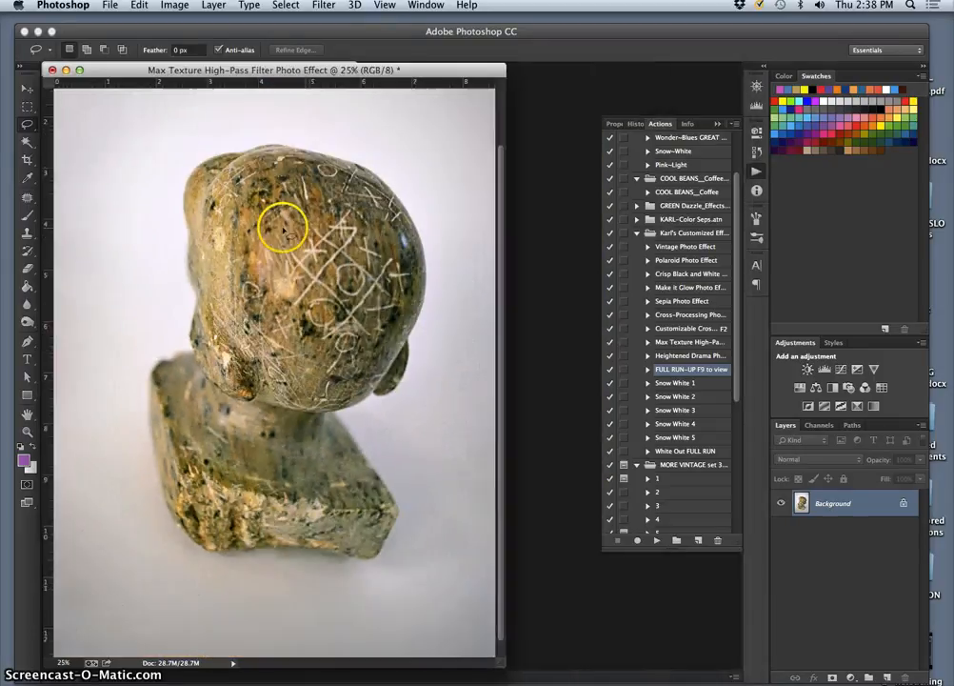
left_click(52, 71)
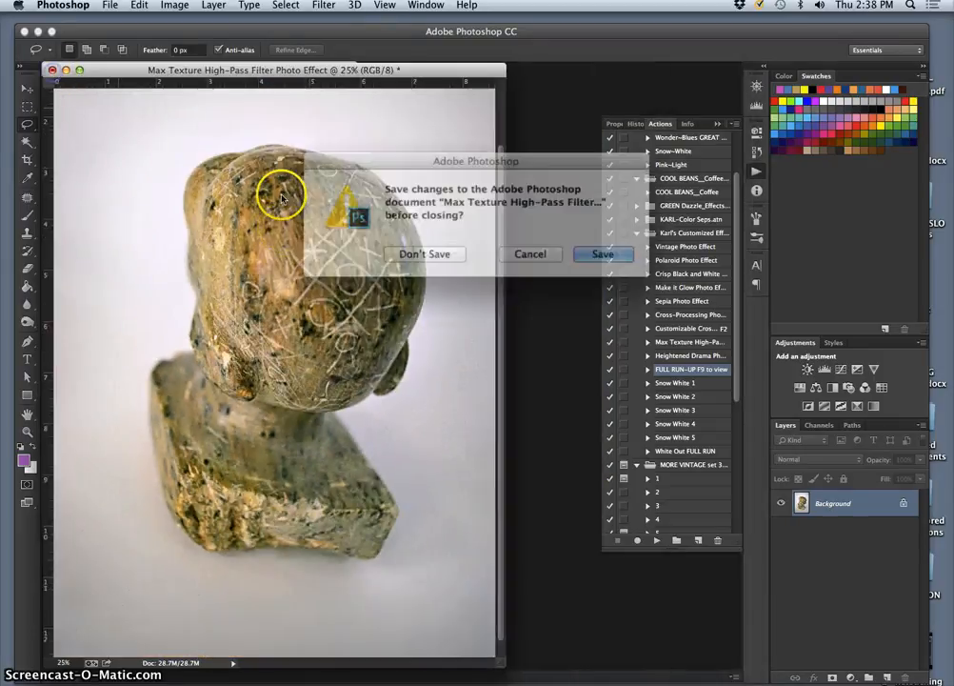
left_click(415, 251)
Step: Compare the two Cross-Processing versions, minimize the Cross-Processing document and close the Customizable Cross-Processing document without saving
left_click_drag(208, 155, 349, 98)
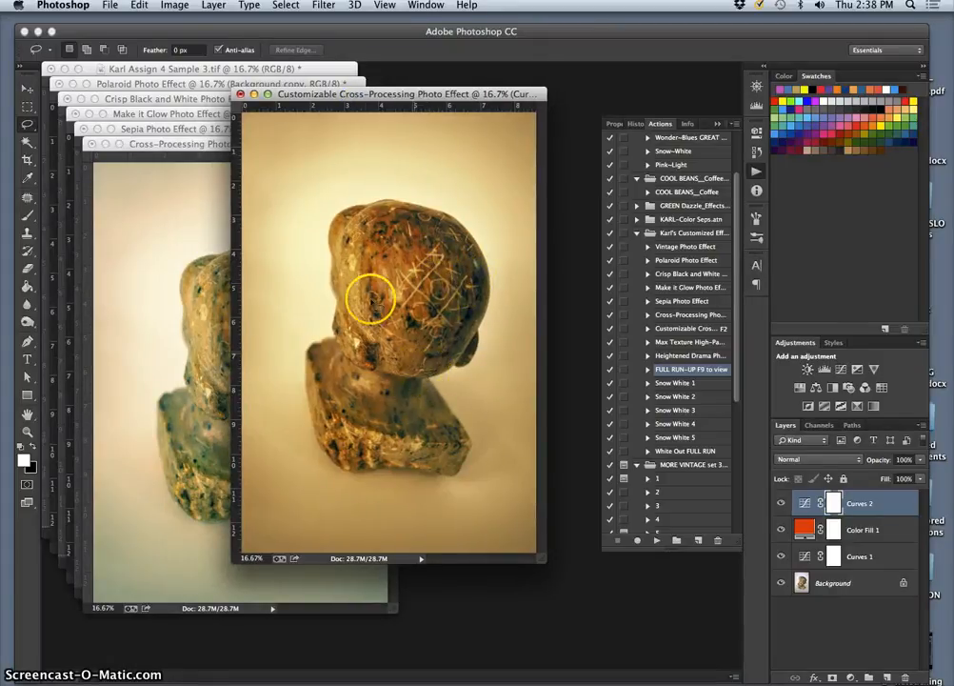
left_click(189, 146)
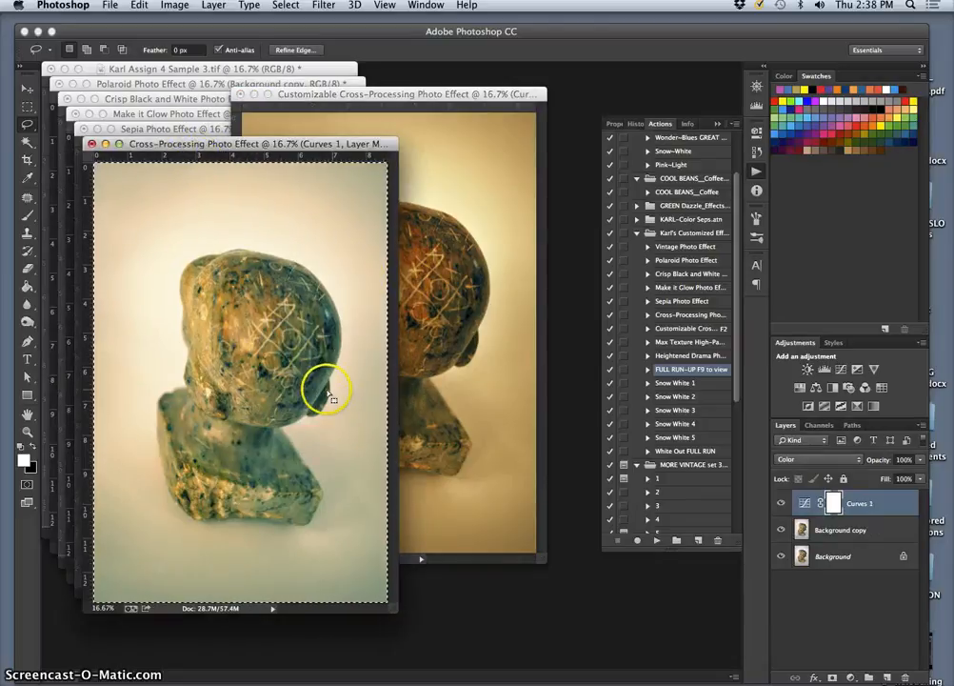
left_click(91, 143)
left_click(241, 94)
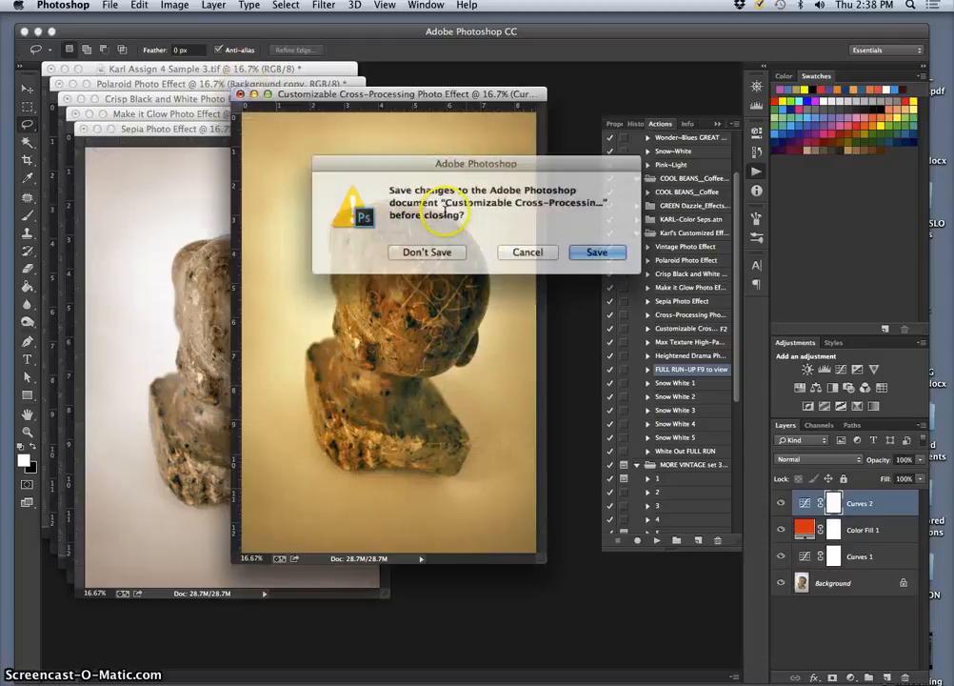
left_click(436, 252)
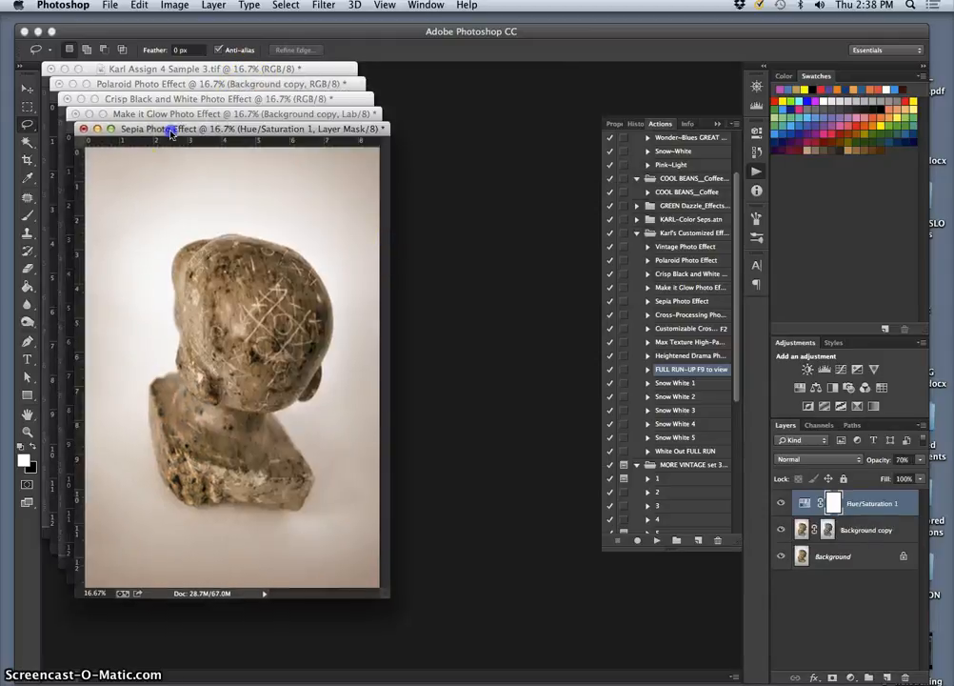
Step: Move the Sepia Photo Effect window clear of the stack and close it without saving
left_click_drag(170, 132, 284, 116)
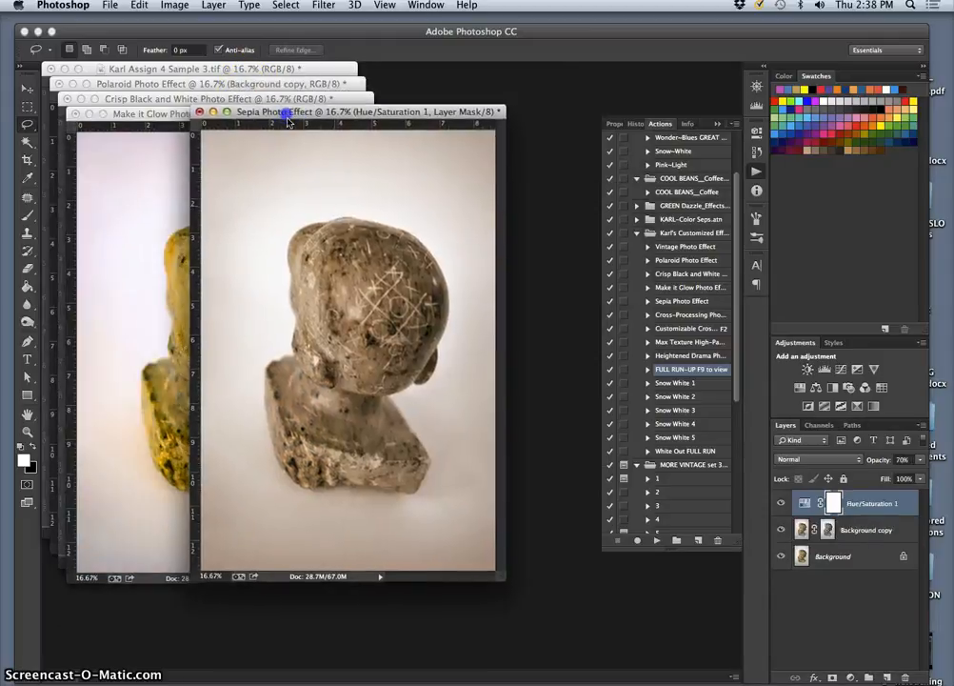
left_click(199, 113)
left_click(426, 246)
left_click(214, 191)
left_click(150, 114)
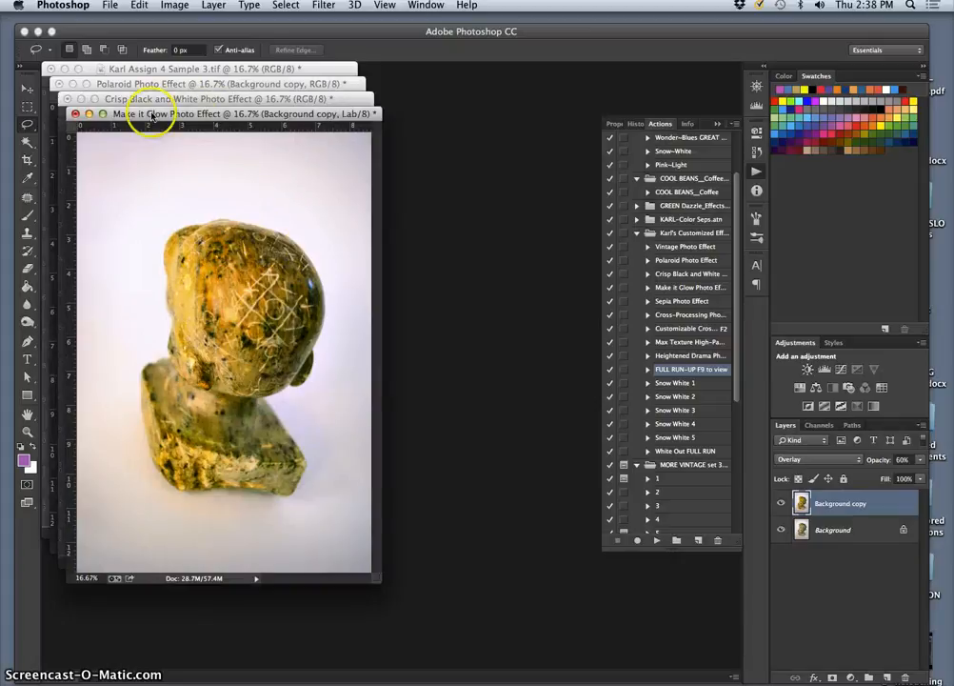
Step: Move the Make it Glow Photo Effect window aside and close it without saving
left_click_drag(131, 117, 246, 119)
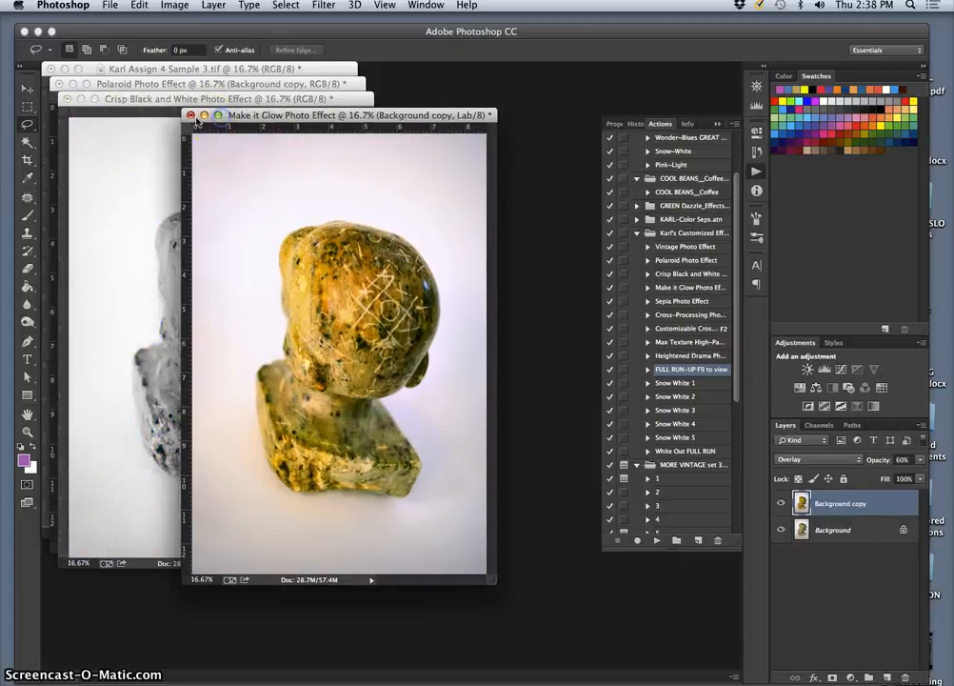
left_click(190, 116)
left_click(432, 250)
left_click(268, 296)
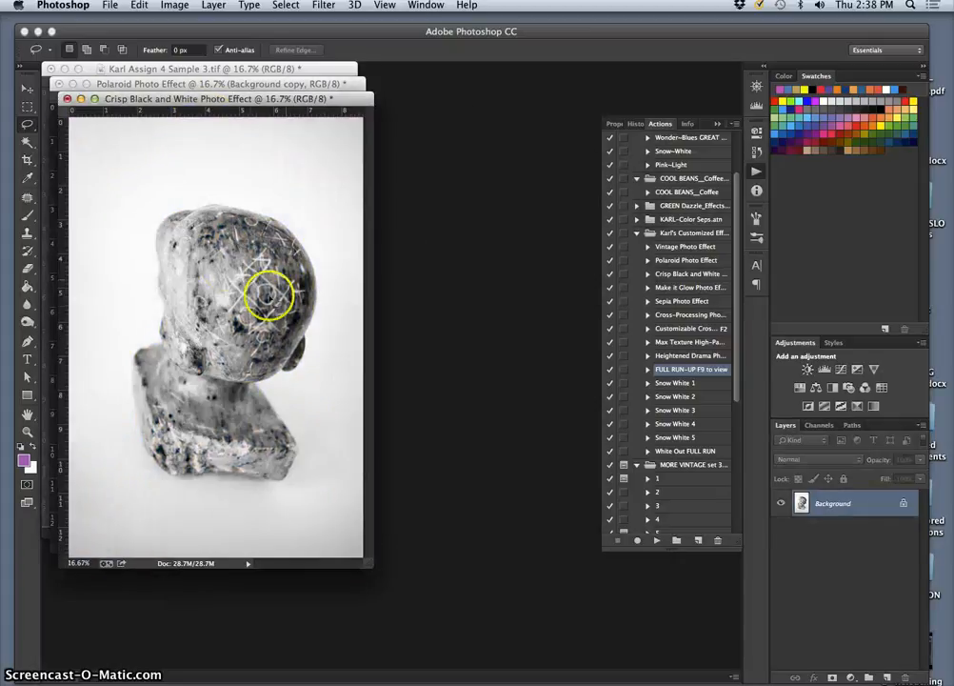
Step: Move the Crisp Black and White Photo Effect window aside and close it without saving
left_click_drag(118, 99, 309, 102)
left_click(250, 103)
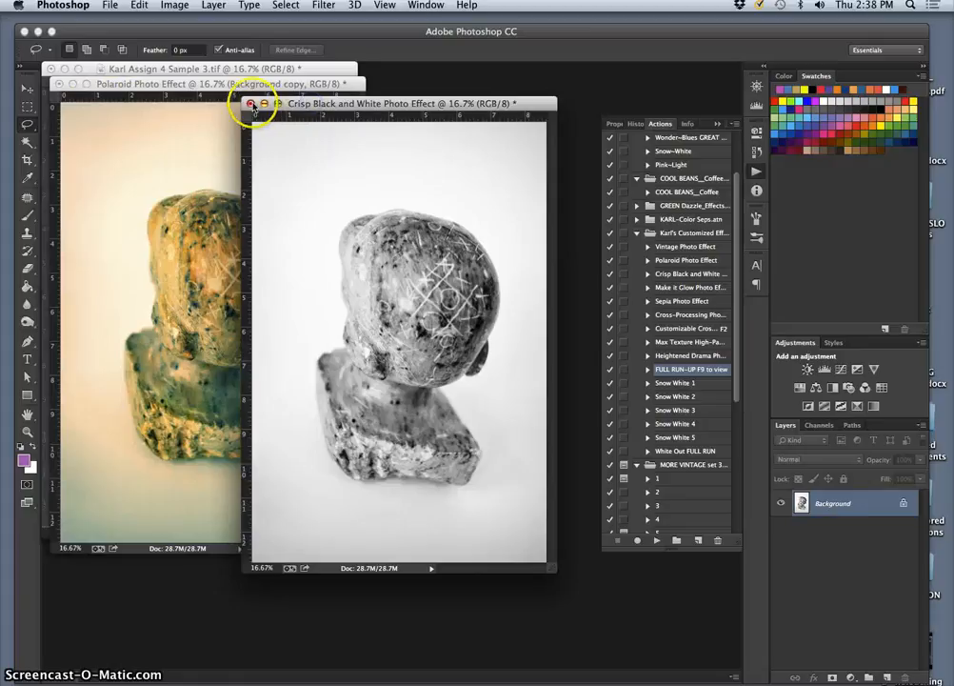
left_click(420, 245)
left_click(201, 107)
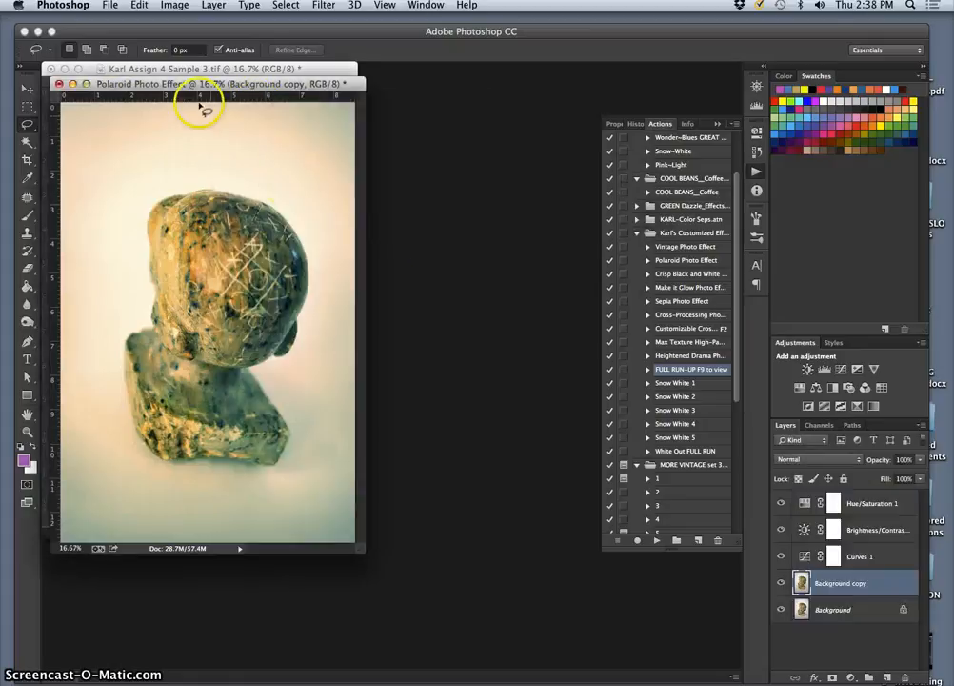
Step: Place the Polaroid Photo Effect beside the original photo, preview it with Curves 1 off and on, and minimize it
left_click_drag(195, 88, 385, 91)
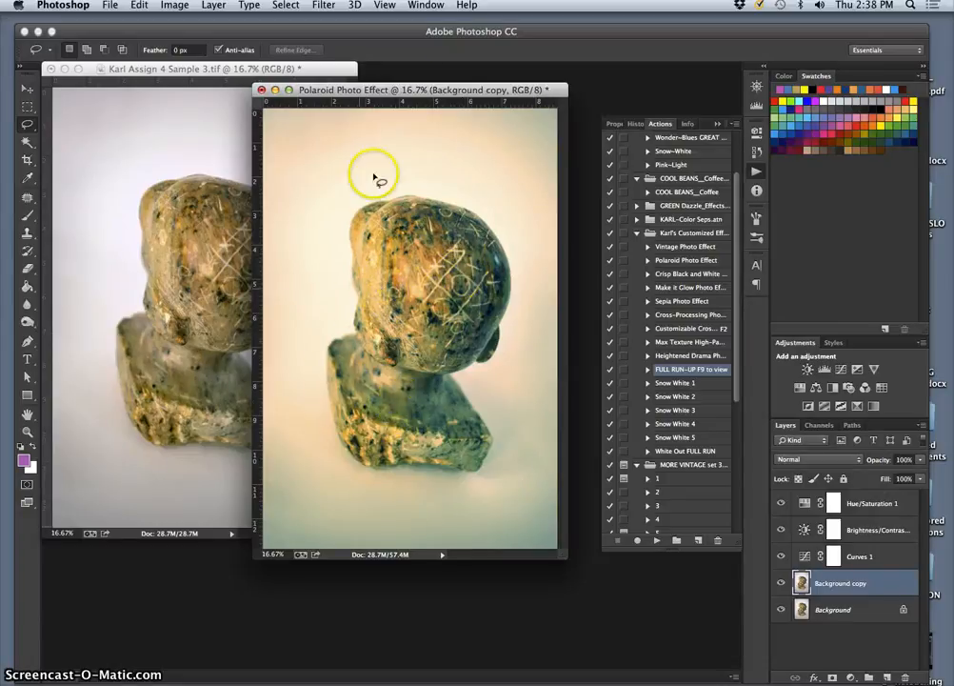
left_click_drag(405, 90, 453, 77)
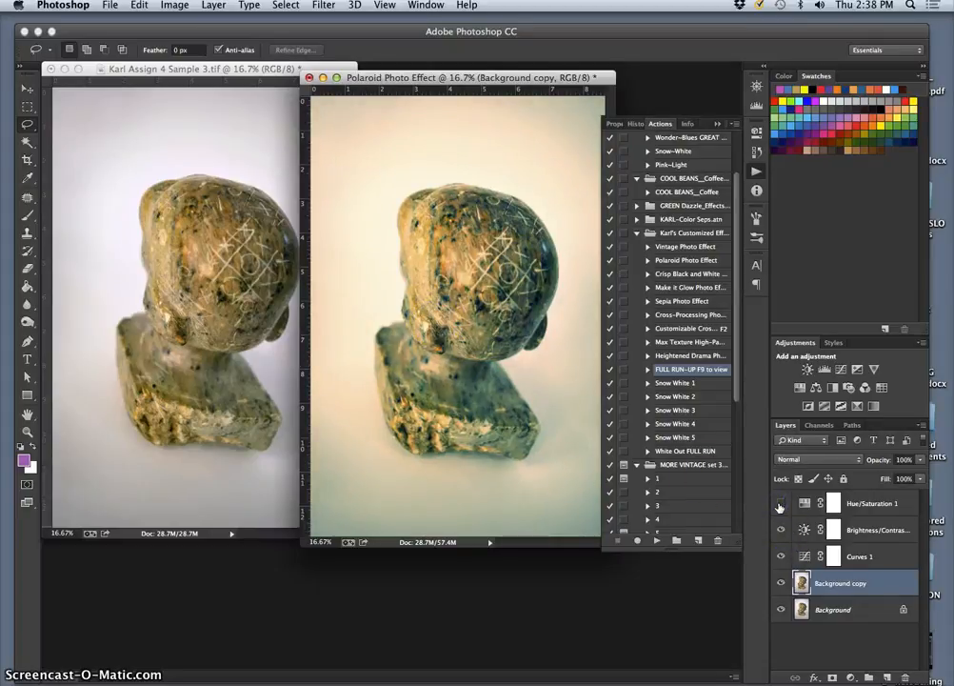
left_click(781, 556)
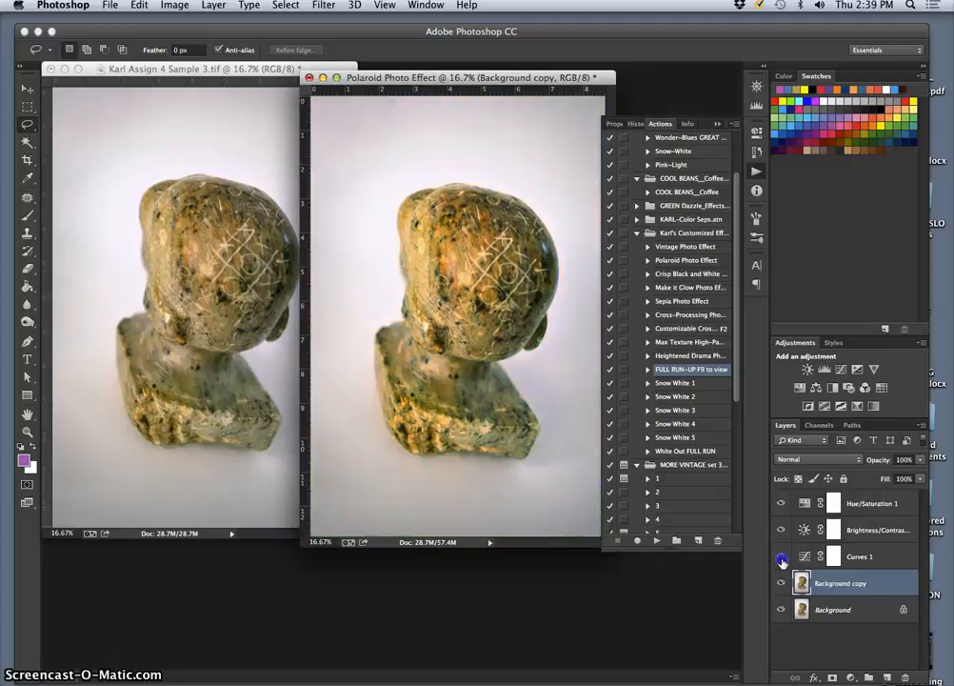
left_click(782, 556)
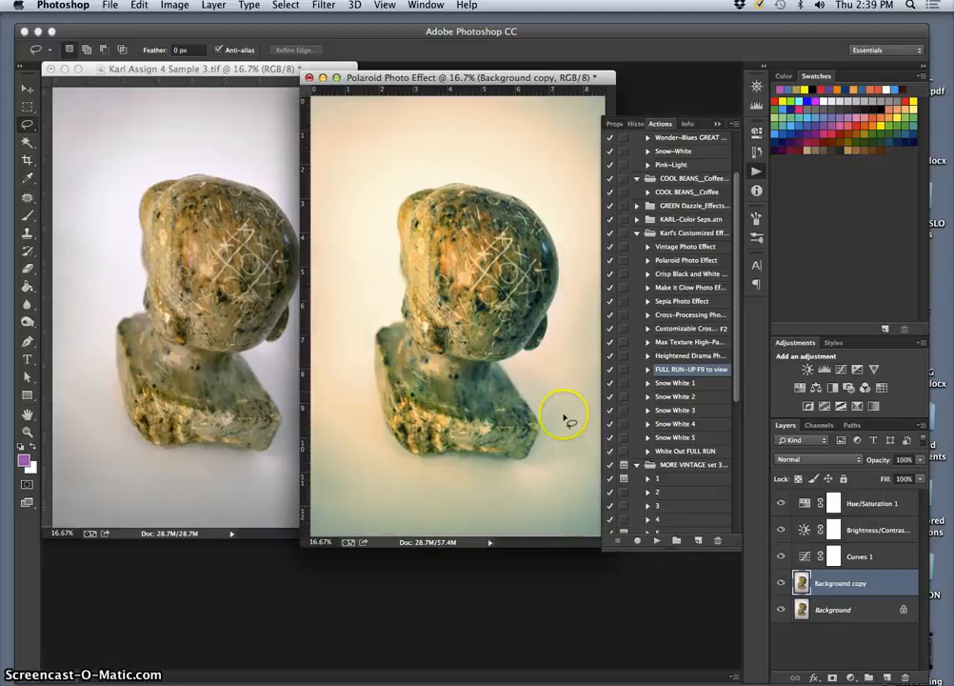
left_click(323, 77)
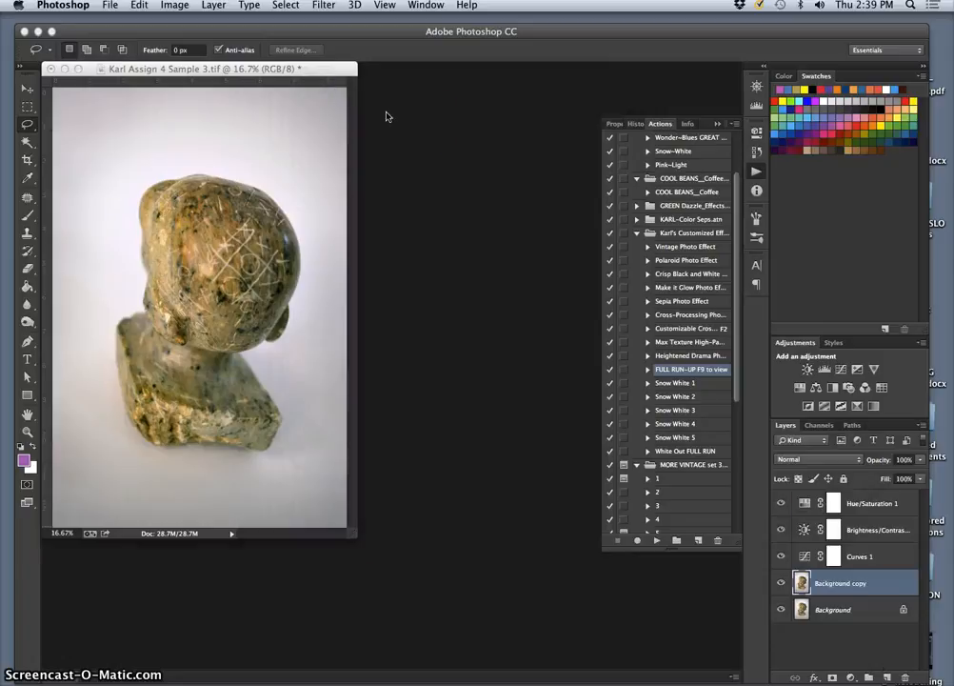
Step: Collapse the Actions panel and restore the minimized MISS ETIKATE 1, BLACK-WHITE-SEPIA, Heightened Drama, Cross-Processing and Polaroid documents
left_click_drag(293, 70, 412, 101)
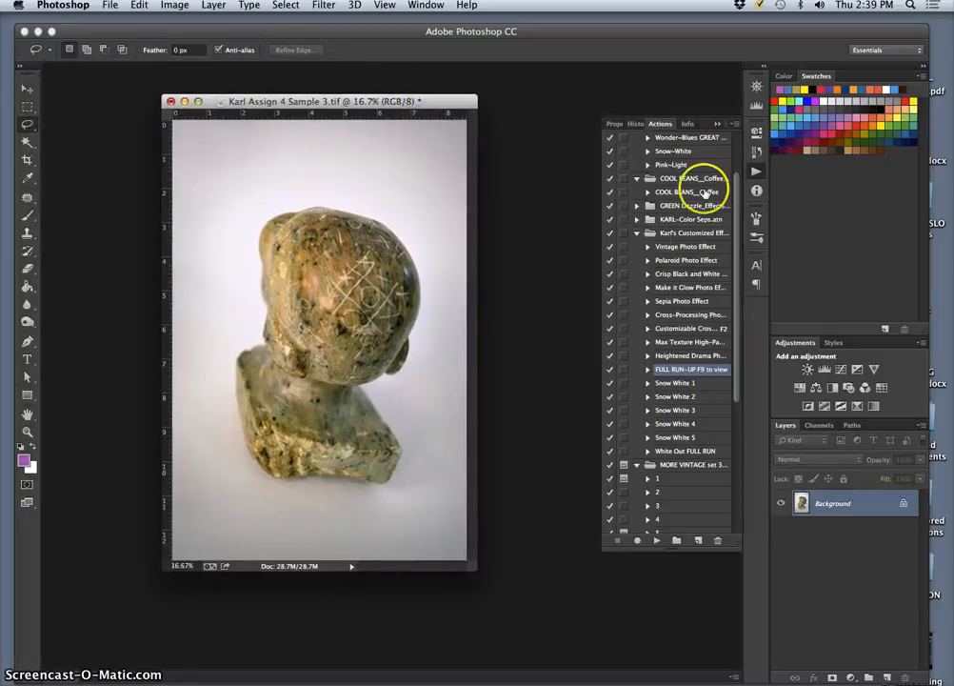
left_click(717, 124)
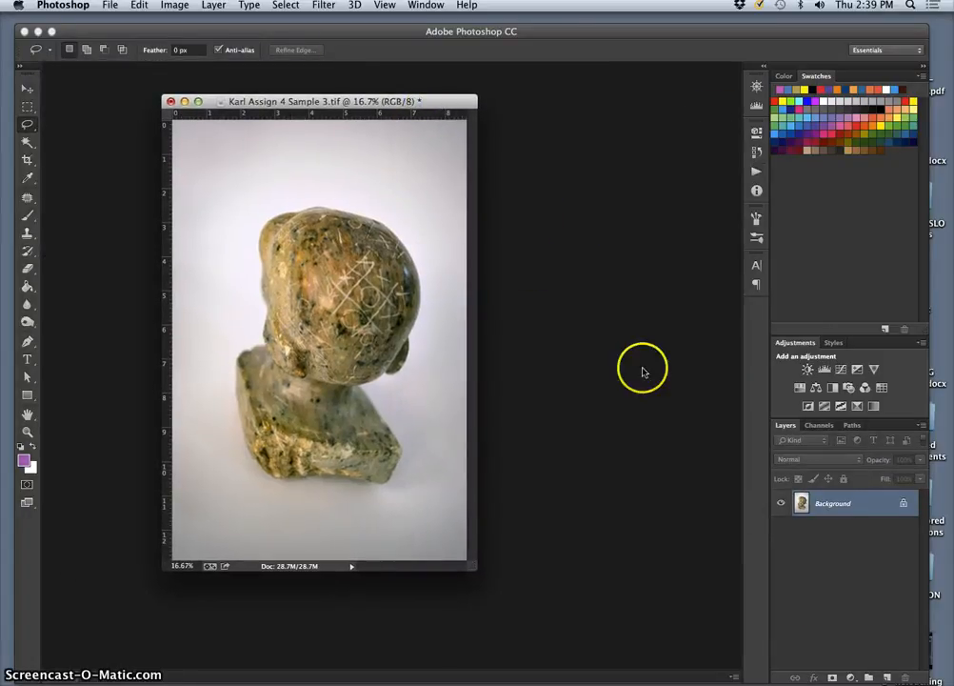
mouse_move(732, 683)
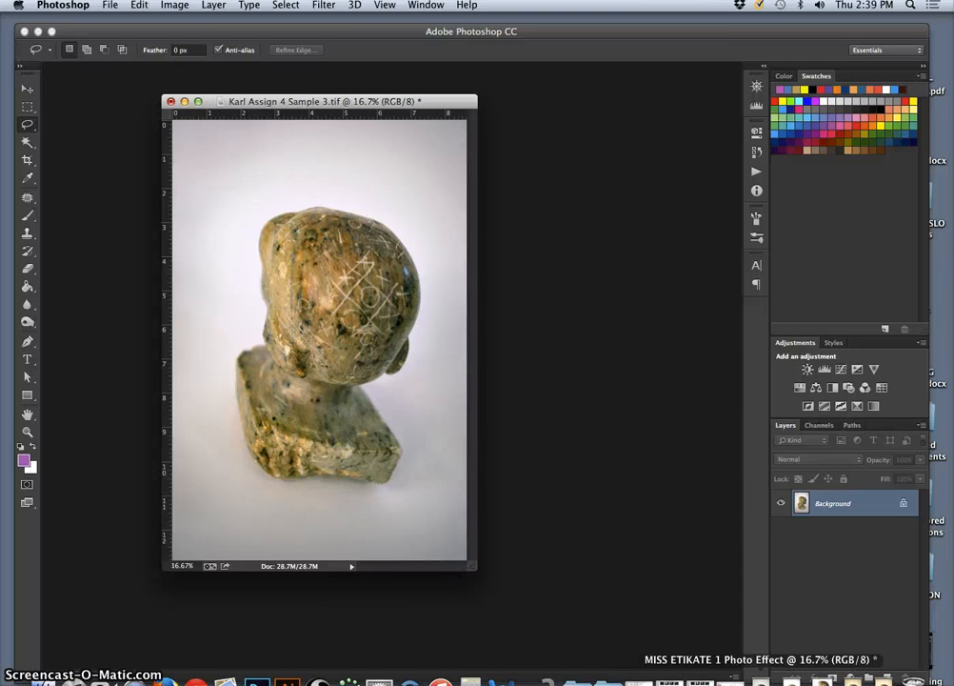
left_click(762, 682)
left_click(776, 682)
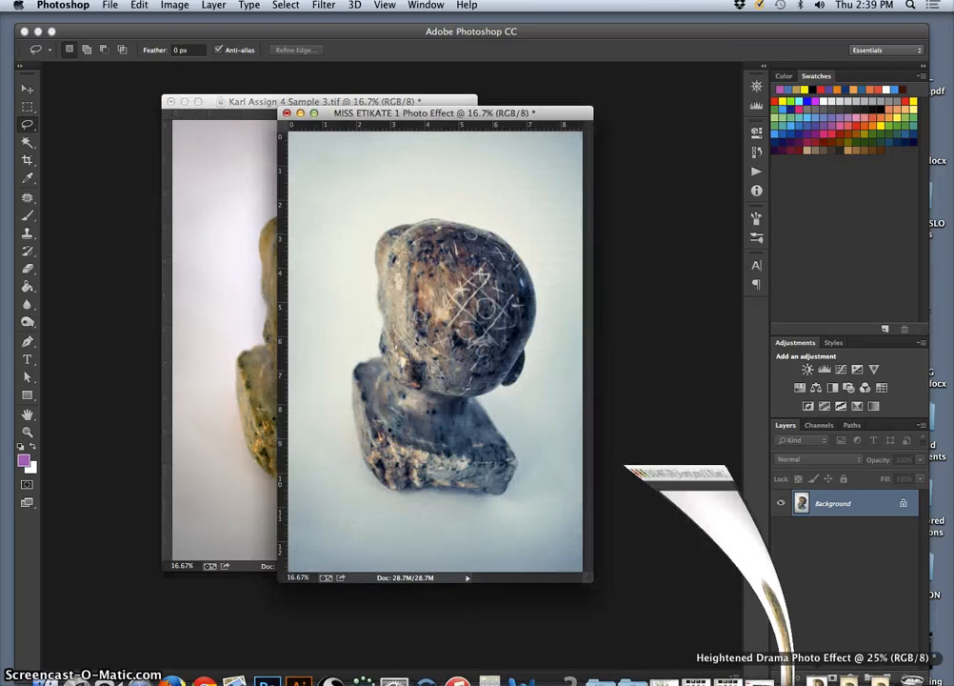
left_click(791, 682)
left_click(837, 681)
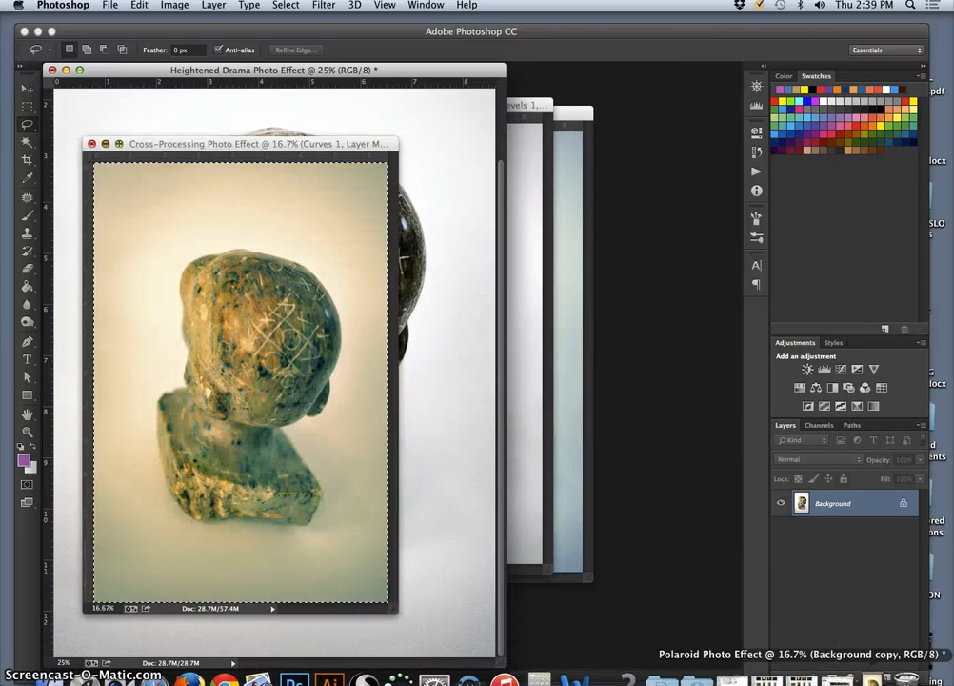
left_click(853, 681)
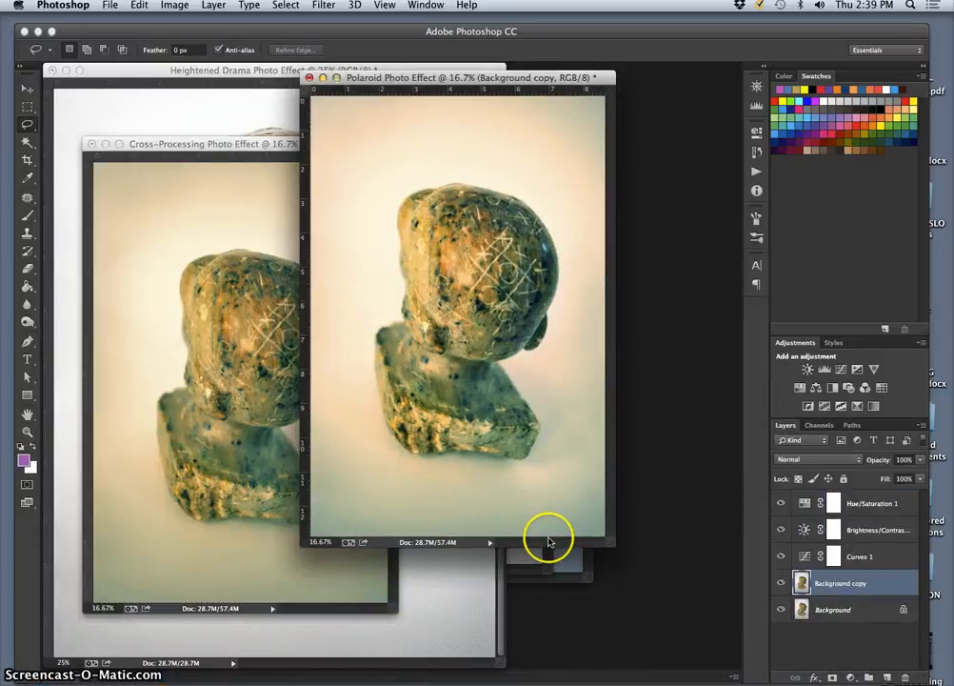
Step: Compare the kept versions in an overview of all open windows and close the Cross-Processing document without saving
key("ctrl+Down")
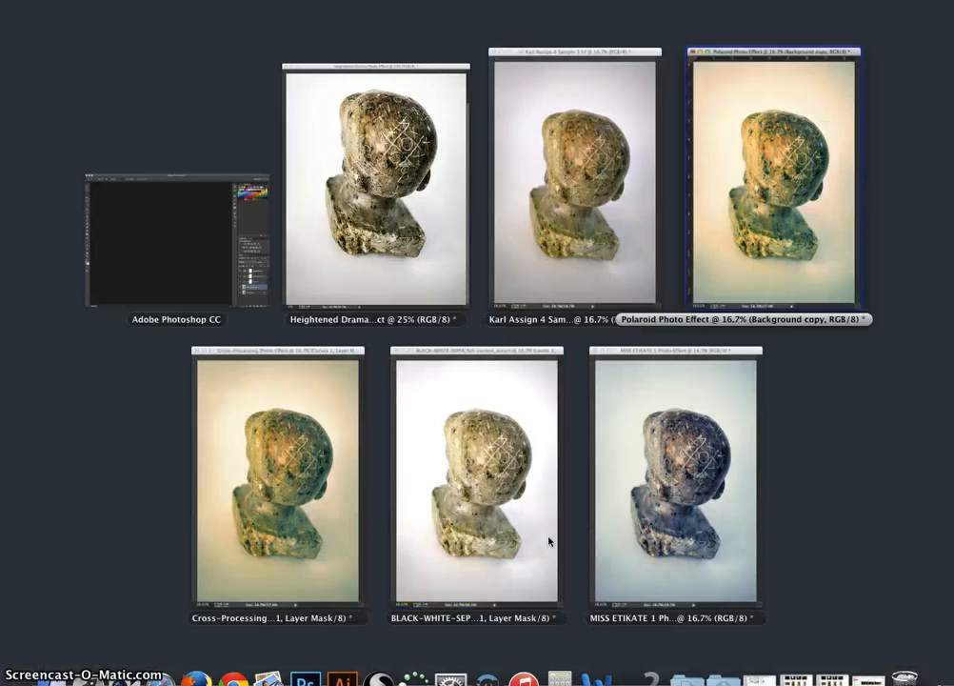
key("Right")
key("Right")
key("Right")
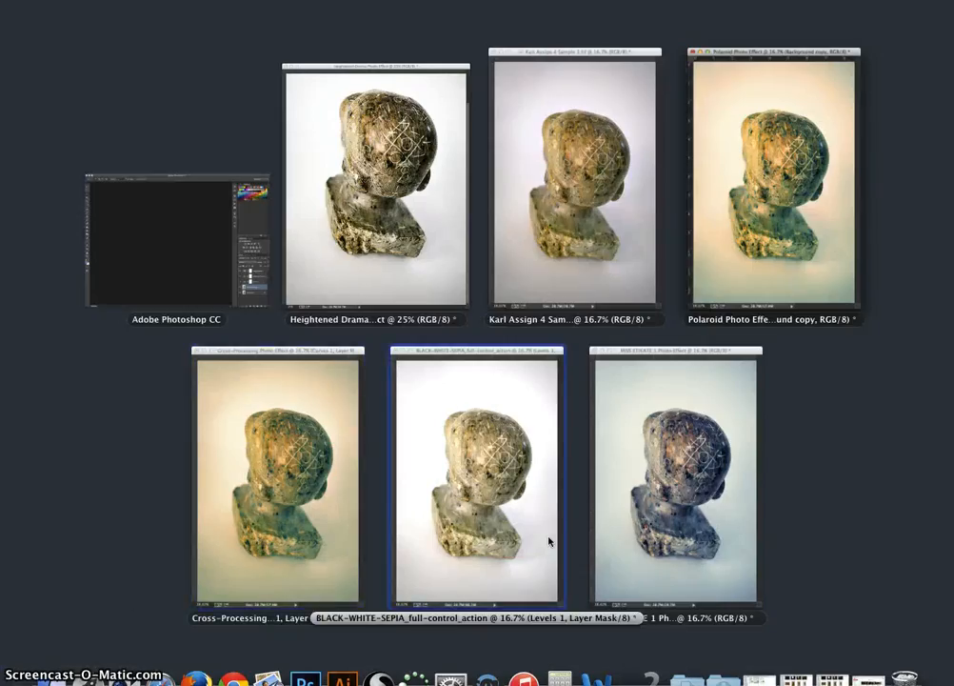
key("Left")
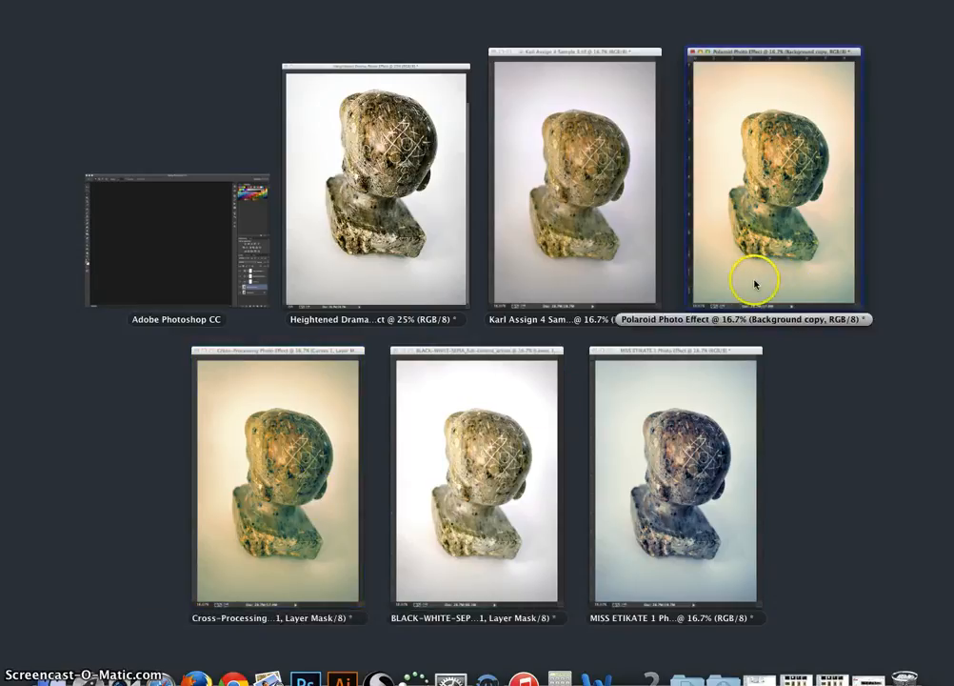
left_click(300, 499)
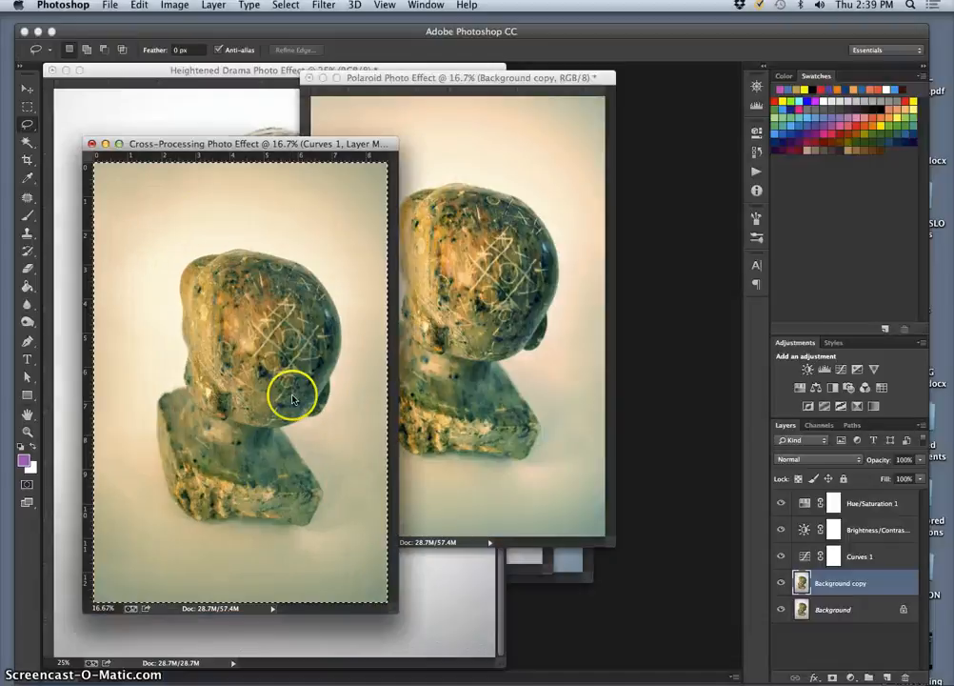
left_click(92, 142)
left_click(423, 249)
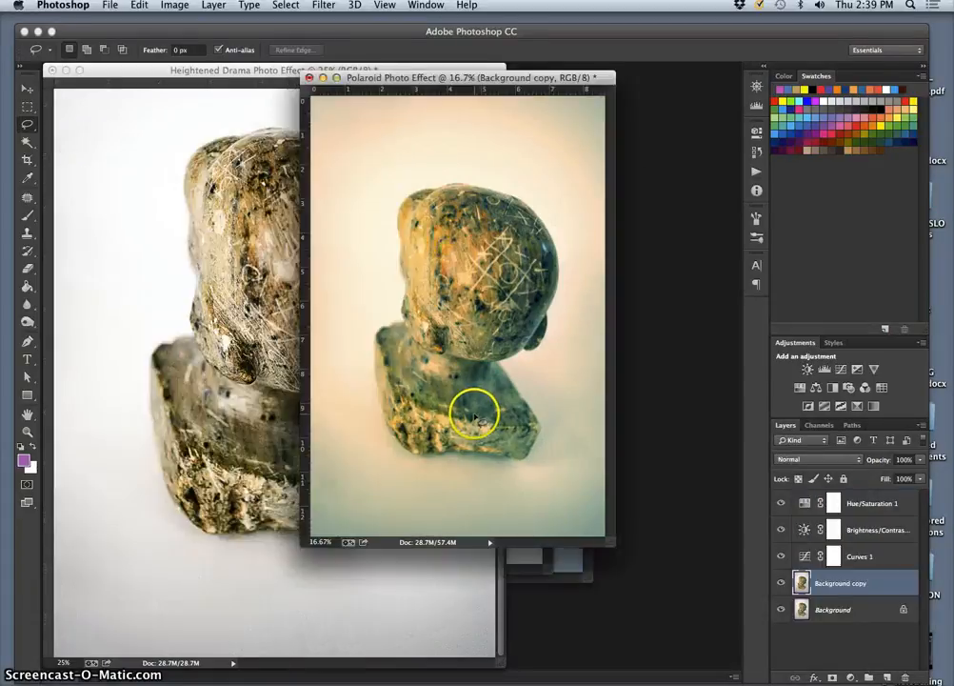
Step: Compare the remaining versions in the window overview, bring the original photo forward and move it clear of the Heightened Drama window
key("ctrl+Down")
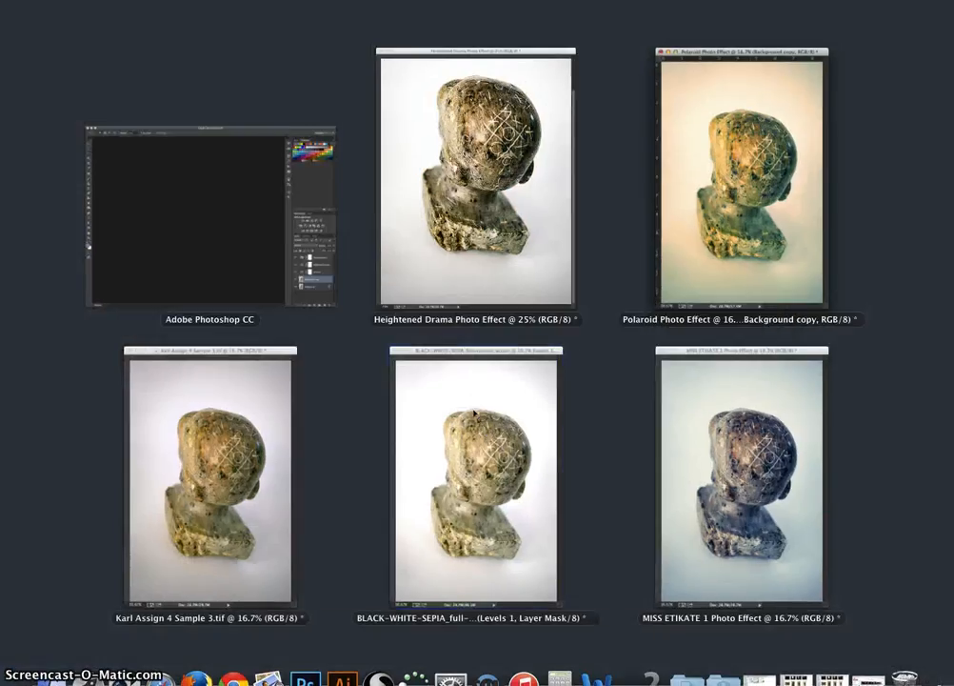
key("Right")
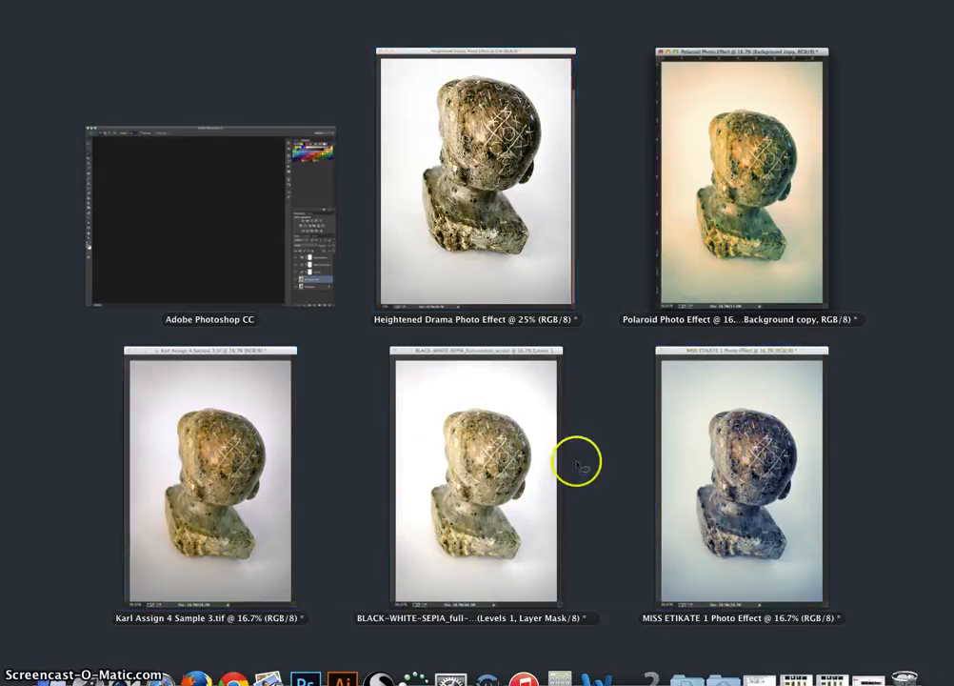
left_click(217, 464)
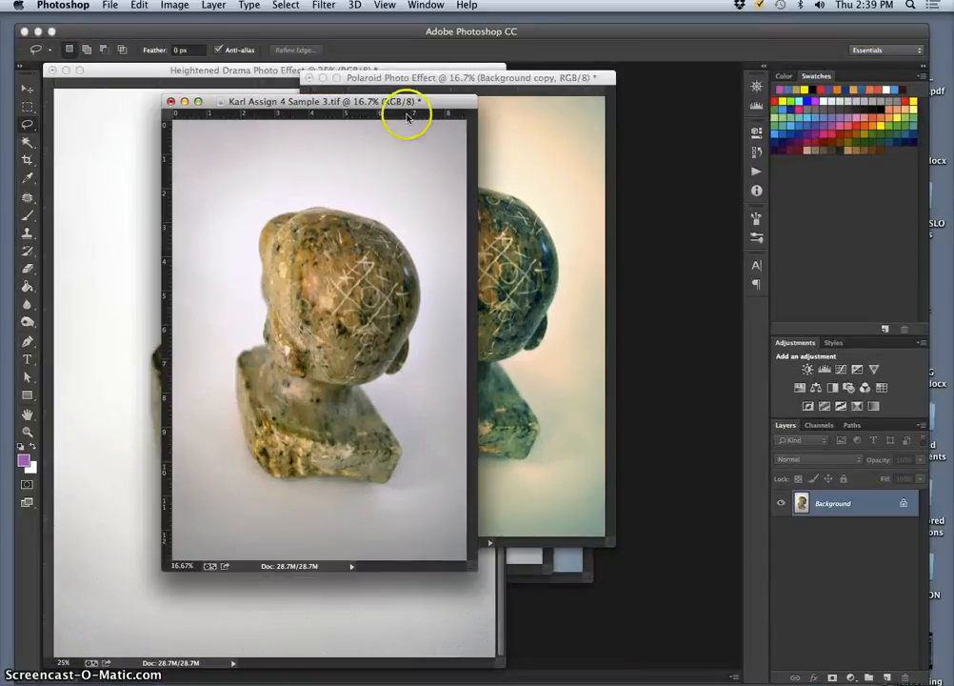
left_click_drag(405, 111, 697, 201)
Step: Move the Heightened Drama window lower and place the BLACK-WHITE-SEPIA document in front, beside the original photo
left_click(250, 206)
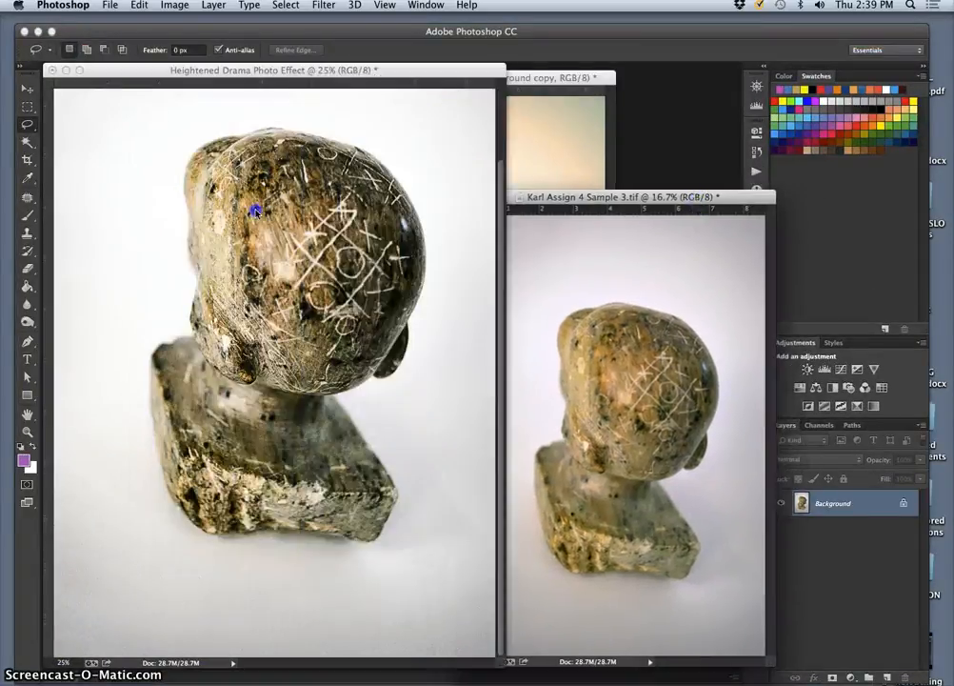
left_click_drag(313, 76, 304, 210)
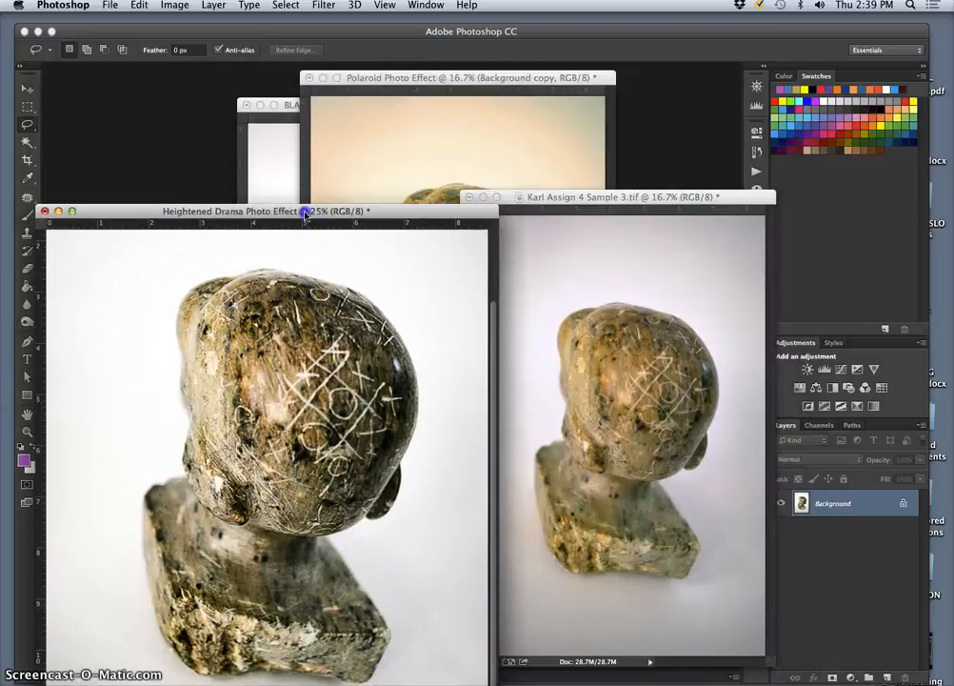
left_click(252, 169)
left_click_drag(374, 109, 239, 104)
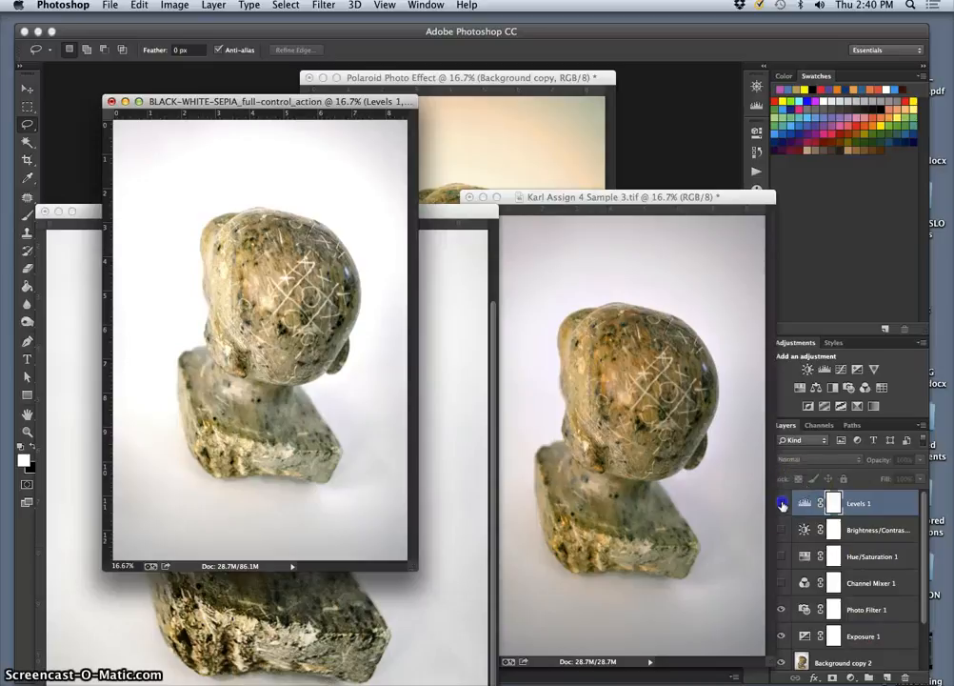
Step: Compare the BLACK-WHITE-SEPIA image with the Levels, Brightness/Contrast, Hue/Saturation and Channel Mixer adjustments shown and hidden, leaving all four hidden
left_click(781, 503)
left_click(781, 530)
left_click(781, 557)
left_click(781, 581)
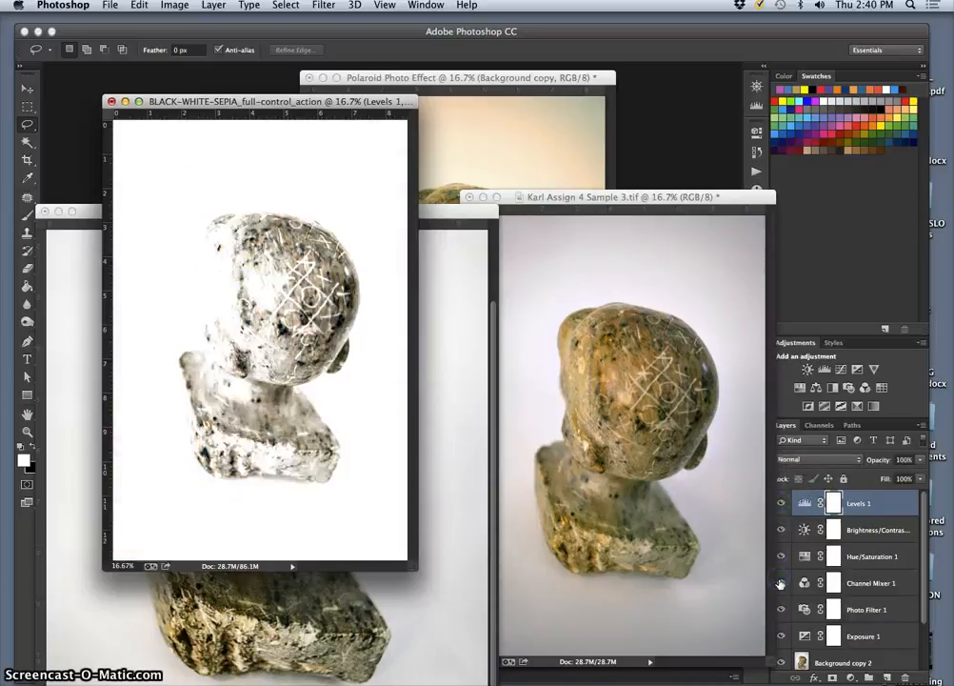
left_click(780, 581)
left_click(777, 559)
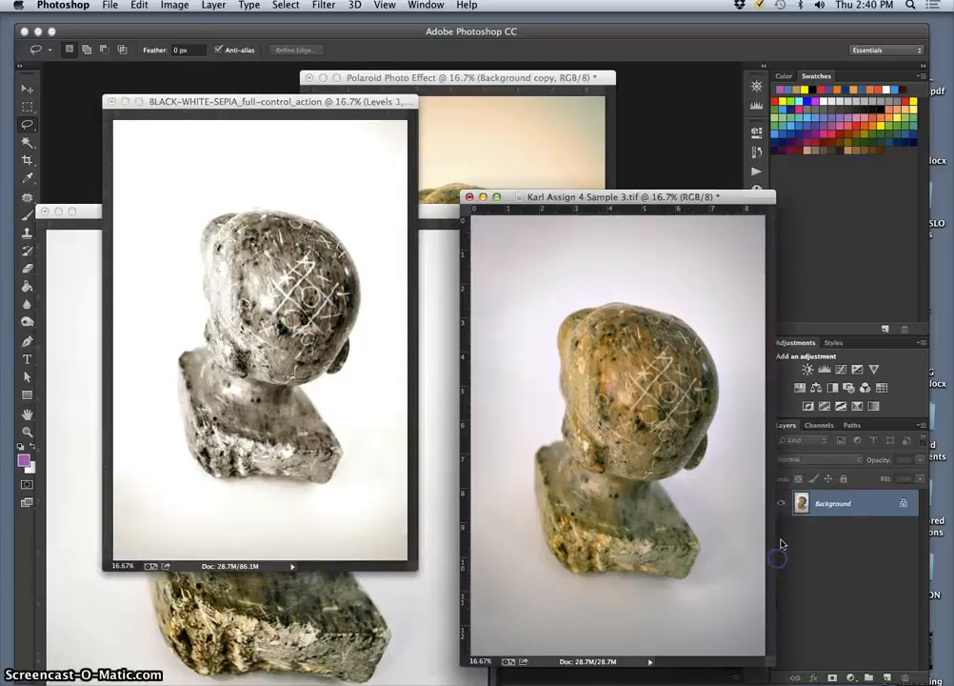
left_click(312, 389)
left_click(781, 555)
left_click(782, 528)
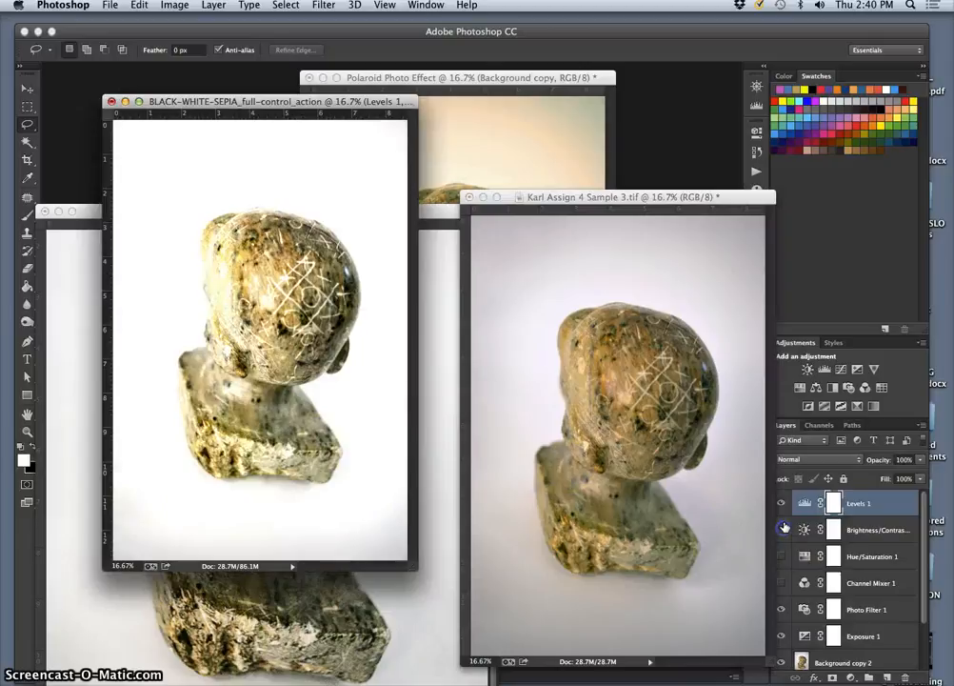
left_click(782, 503)
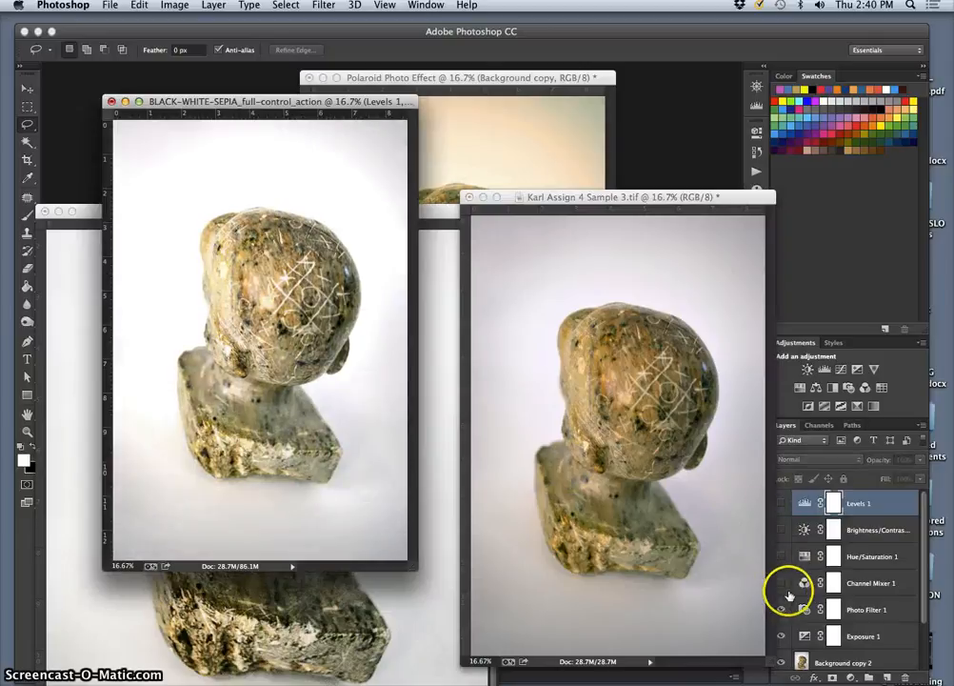
left_click(785, 585)
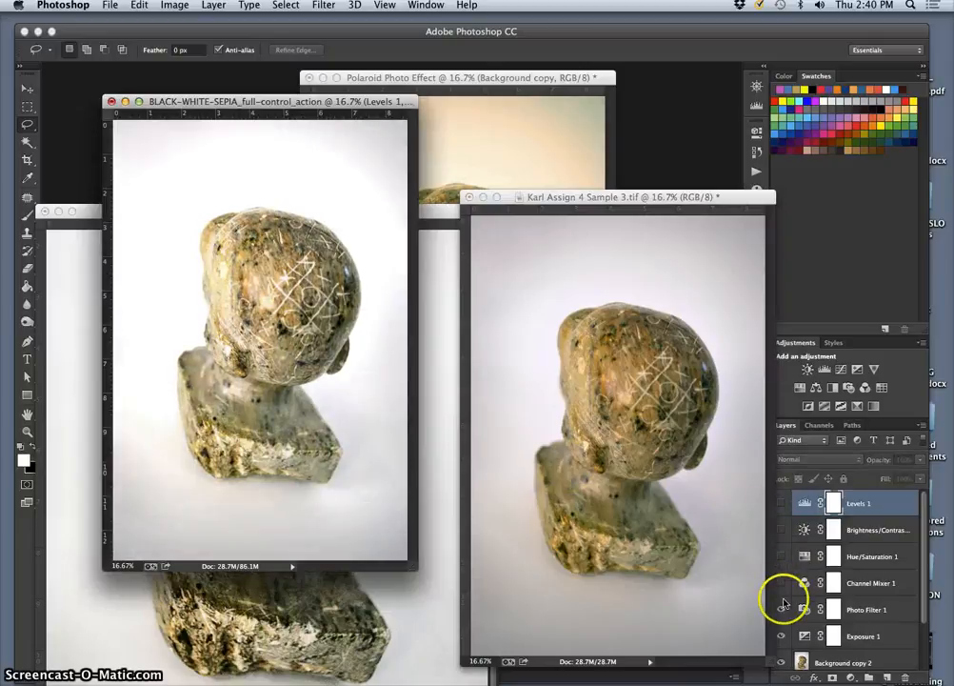
Step: Flatten the BLACK-WHITE-SEPIA document into a single background, discarding its hidden adjustment layers
left_click(217, 7)
left_click(269, 486)
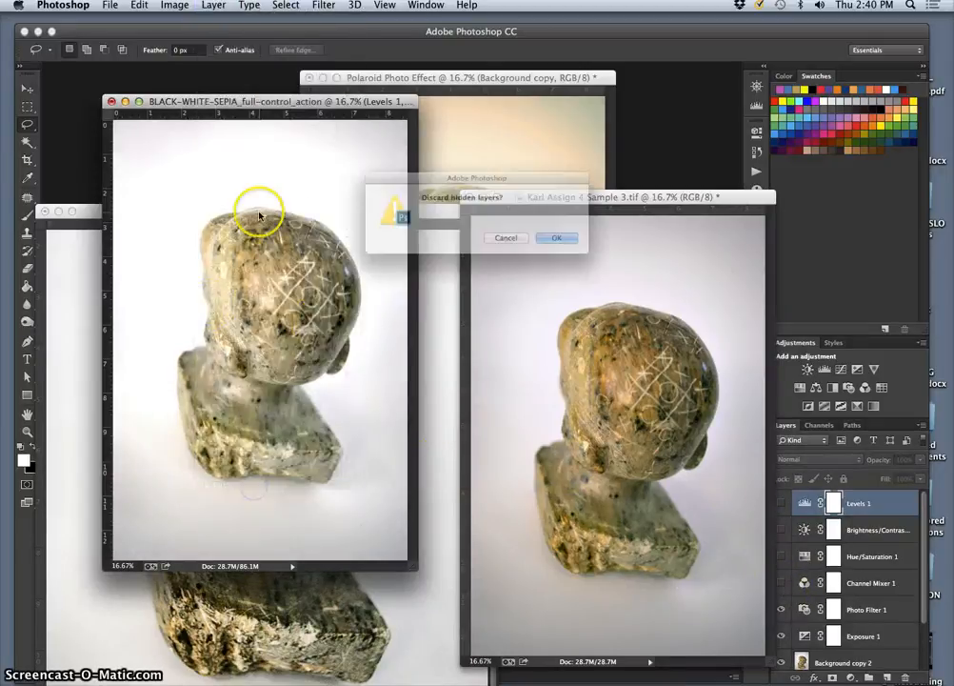
left_click(577, 246)
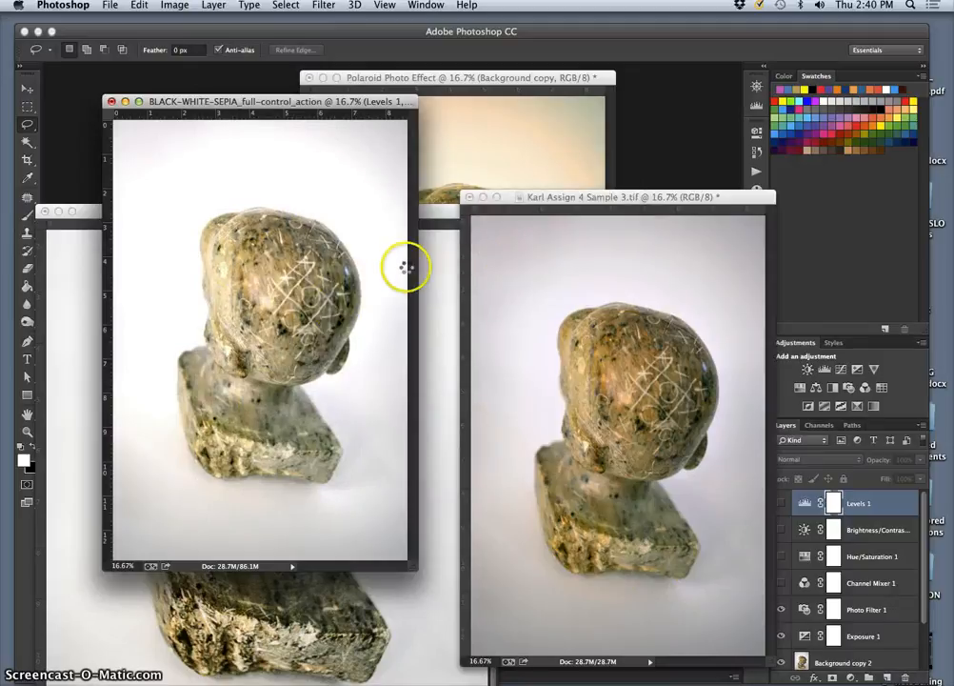
left_click(369, 276)
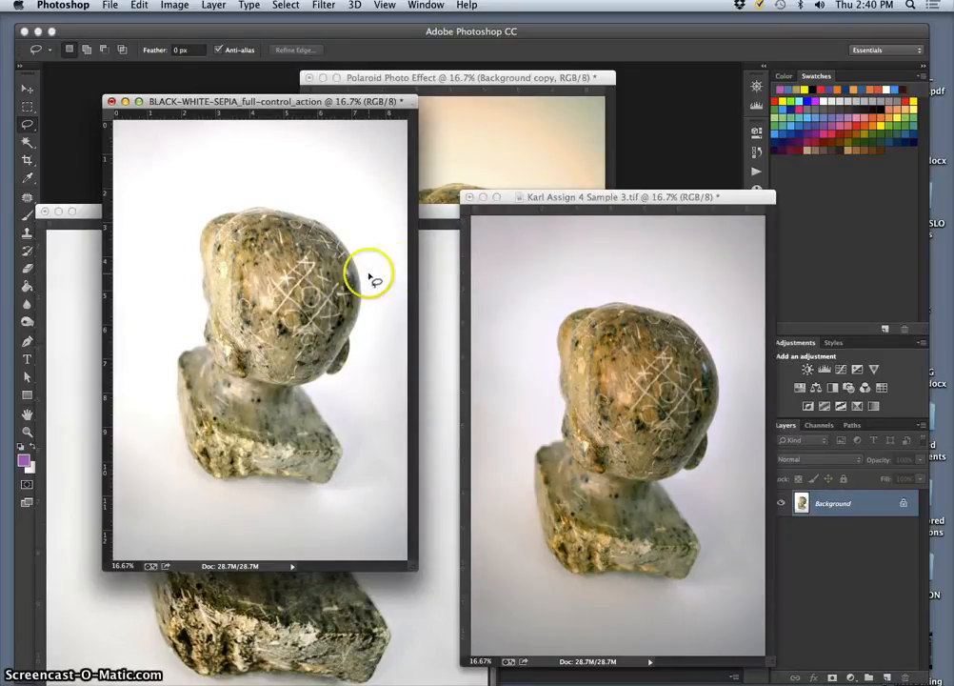
Step: Copy the whole flattened BLACK-WHITE-SEPIA image into the original photo document as a new layer and check it against the background
left_click(283, 6)
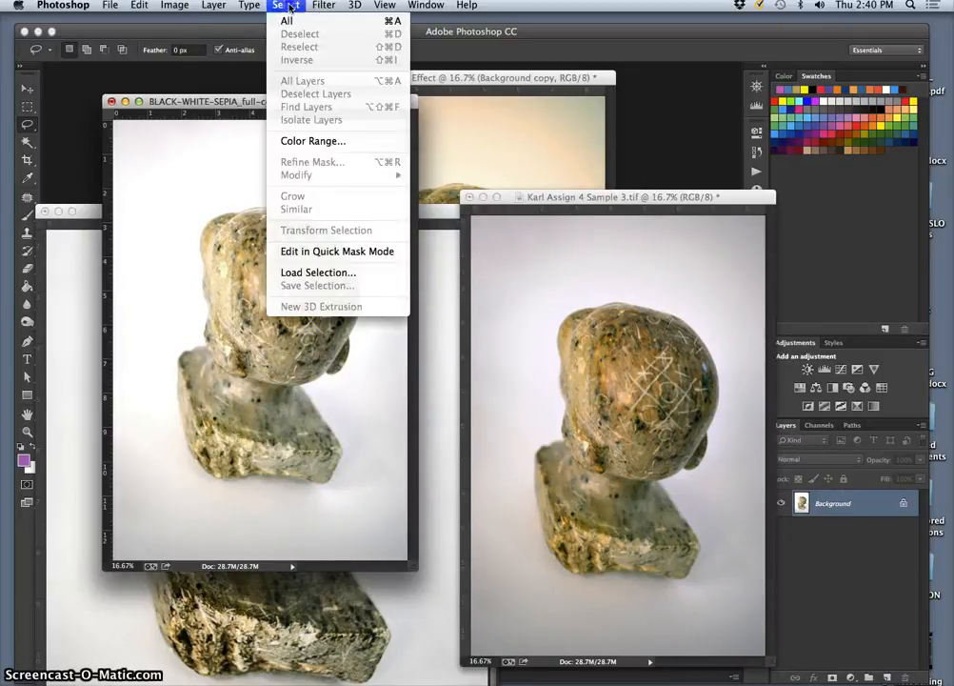
left_click(289, 21)
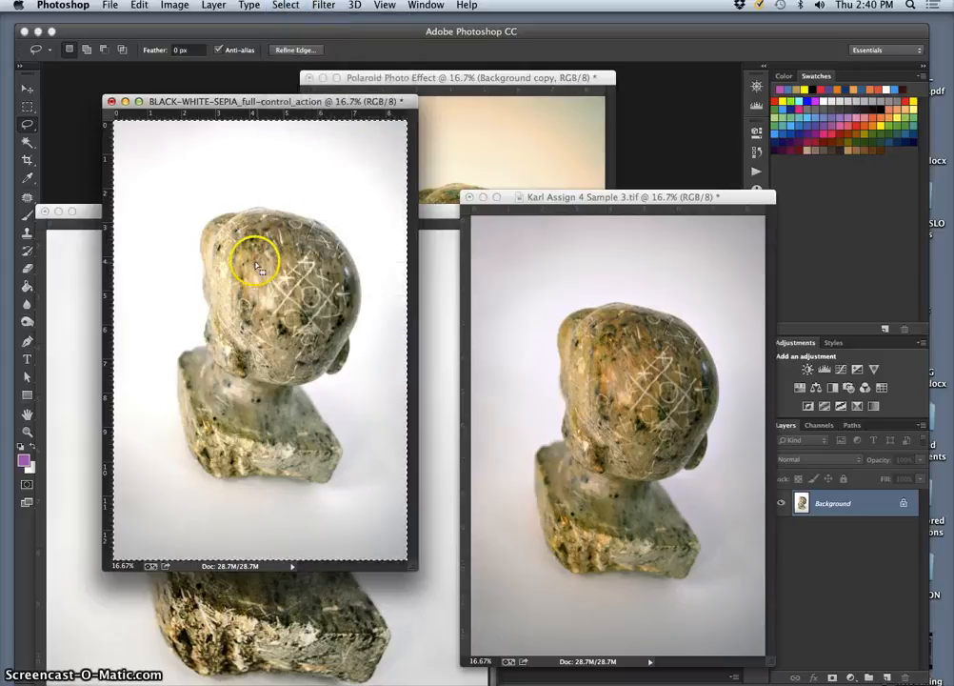
left_click(139, 5)
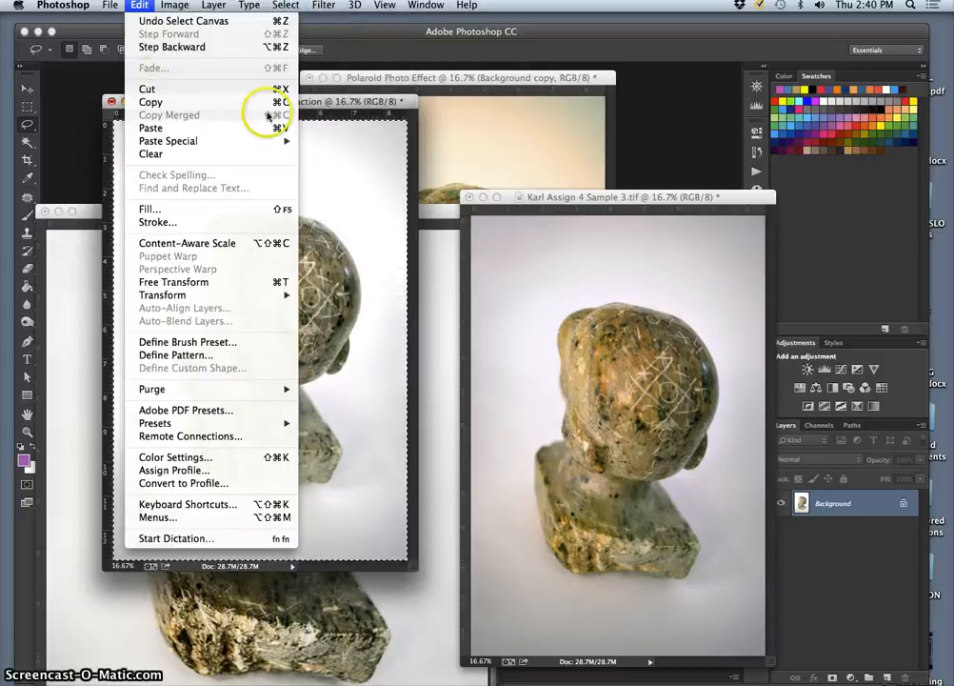
left_click(205, 102)
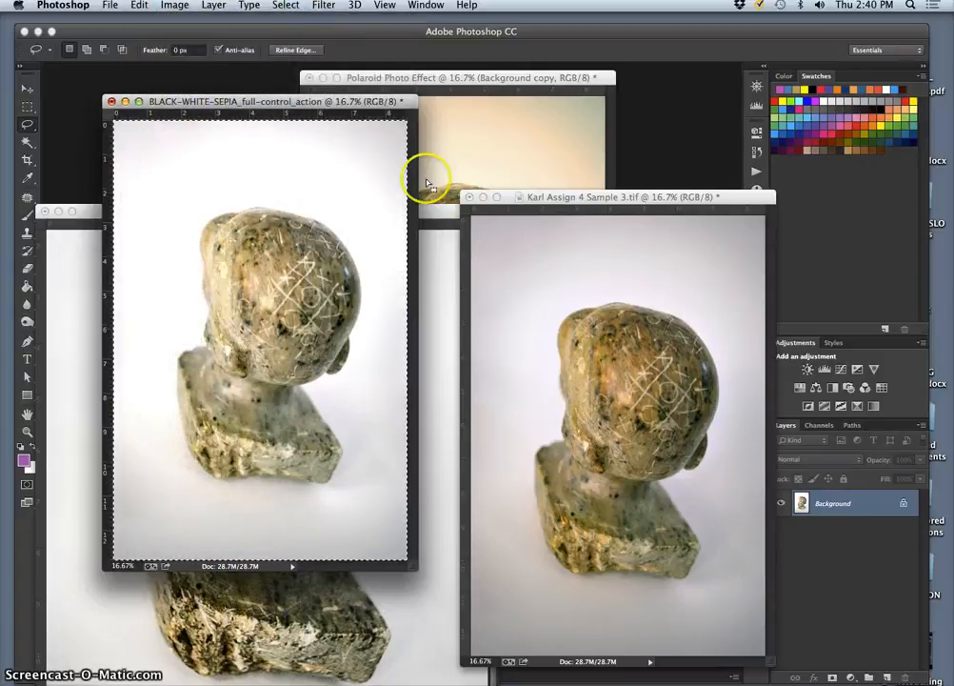
left_click(547, 198)
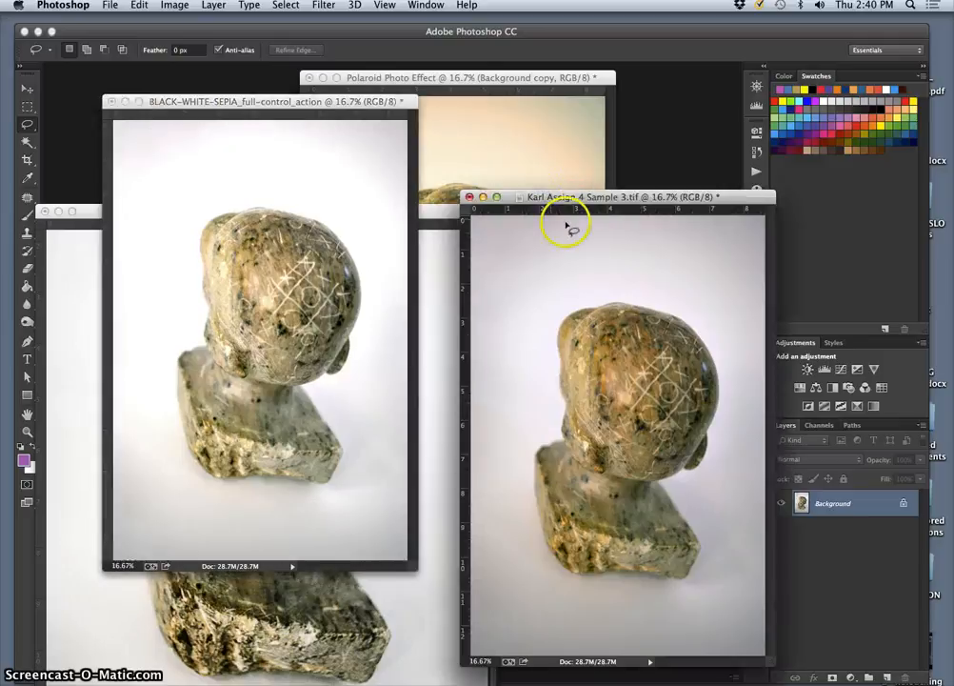
left_click(150, 102)
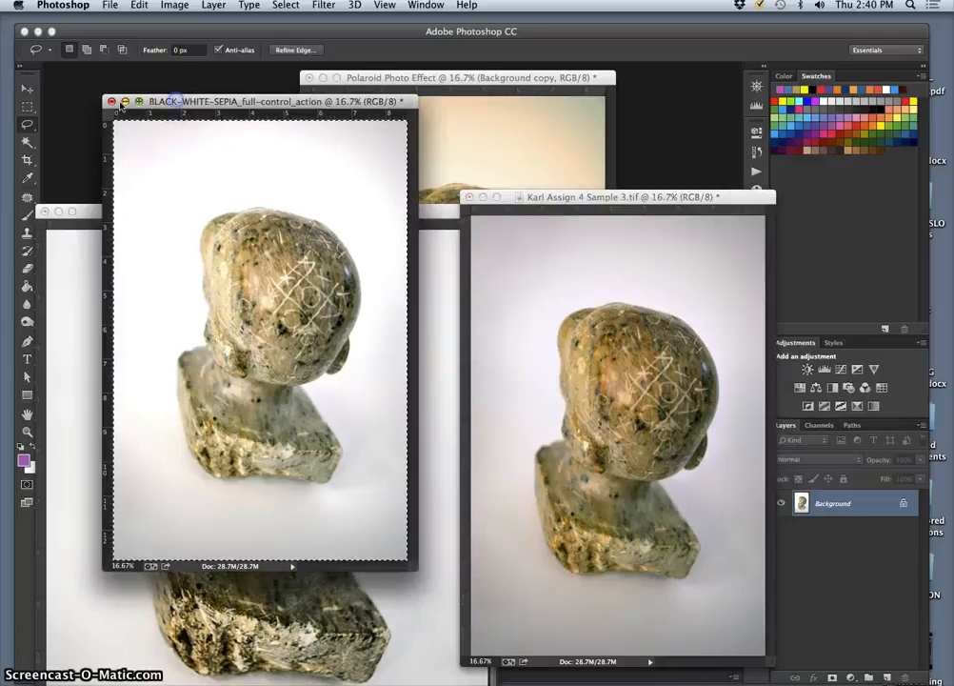
left_click(578, 196)
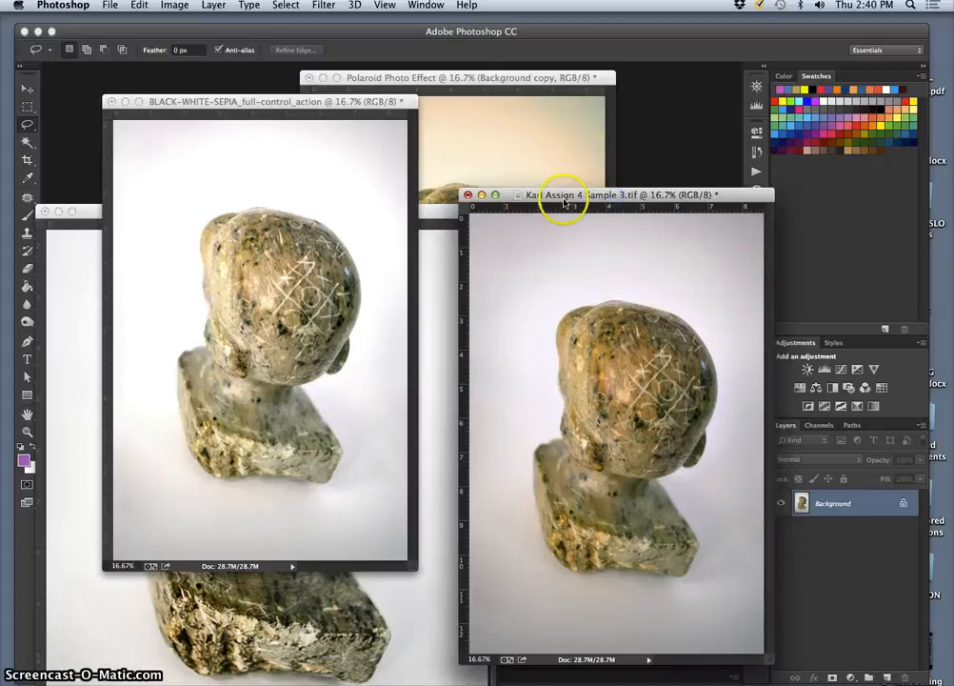
left_click(143, 8)
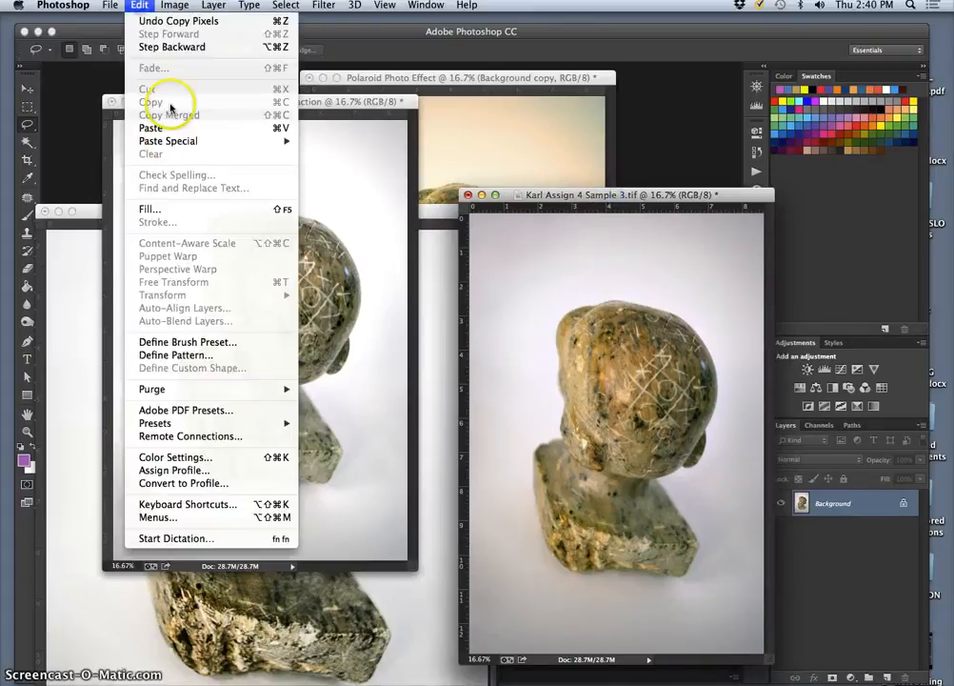
left_click(169, 131)
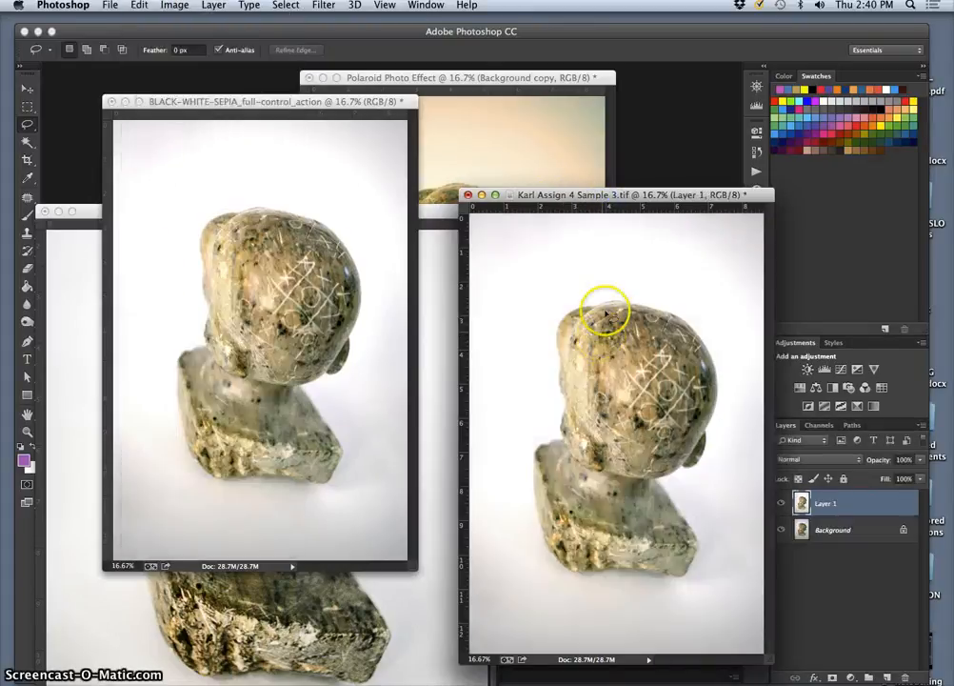
left_click(783, 505)
left_click(783, 505)
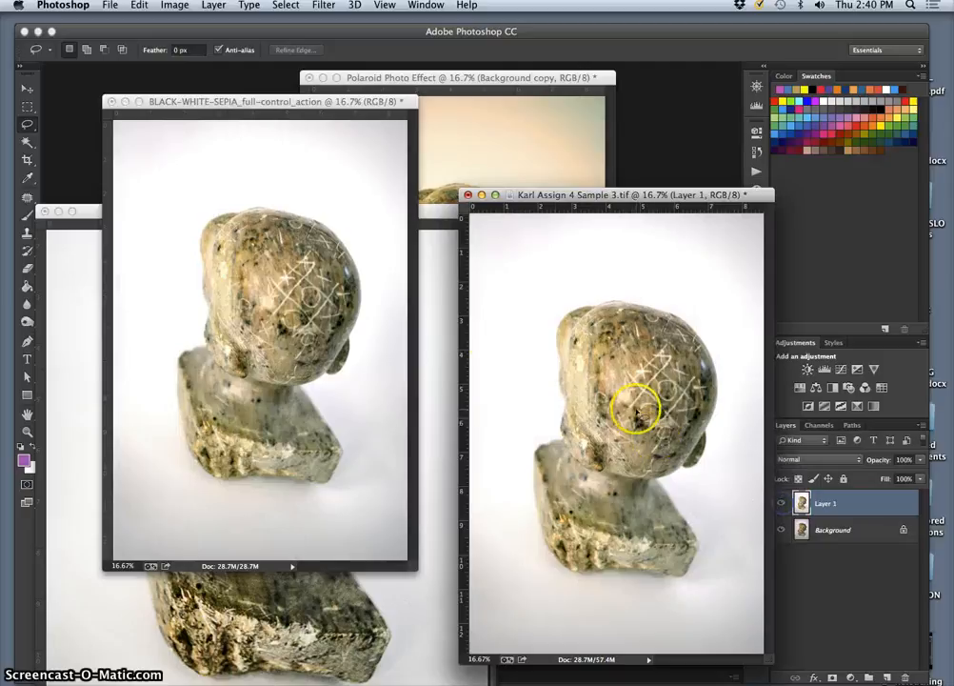
Step: Close the BLACK-WHITE-SEPIA document without saving and move the original photo's window into its place
left_click(111, 101)
left_click(434, 251)
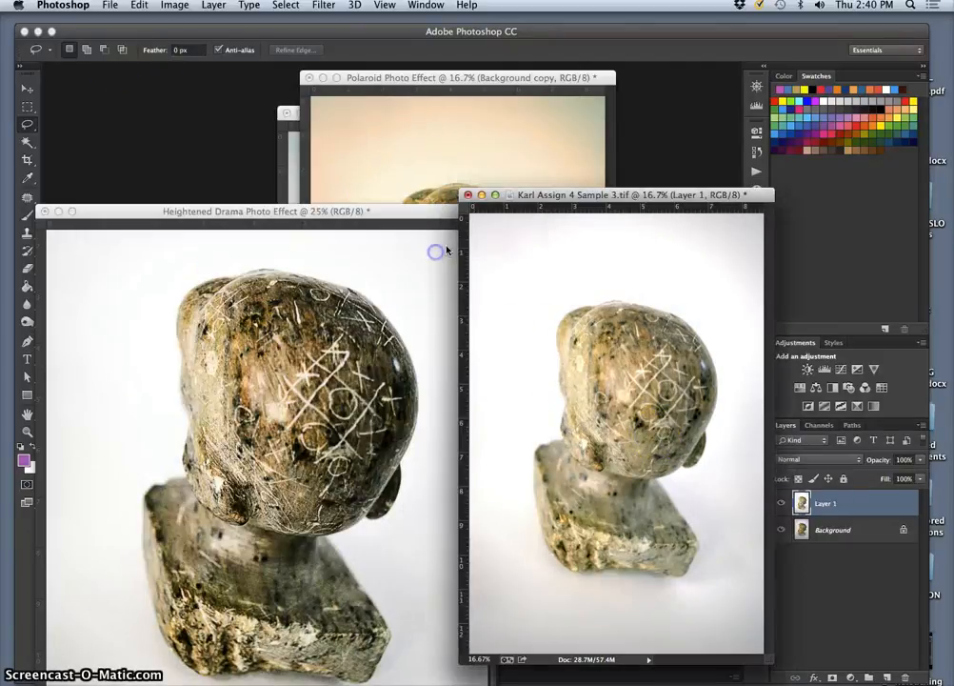
left_click_drag(582, 199, 222, 108)
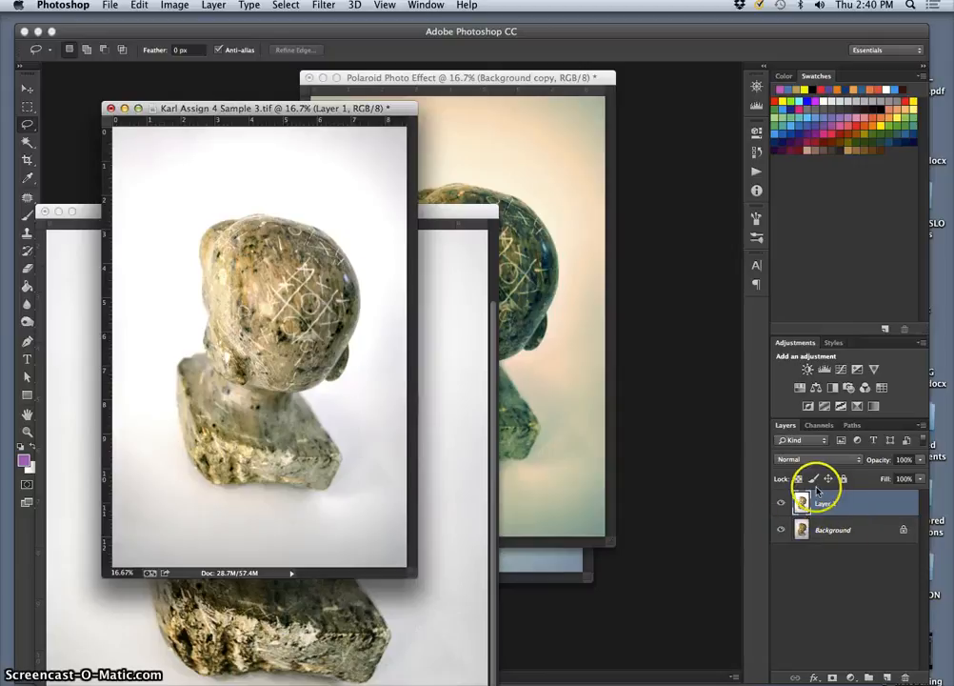
Step: Compare the pasted layer with the background, inspect its detail up close, and set its opacity to 85%
left_click(781, 504)
left_click(781, 503)
left_click(781, 504)
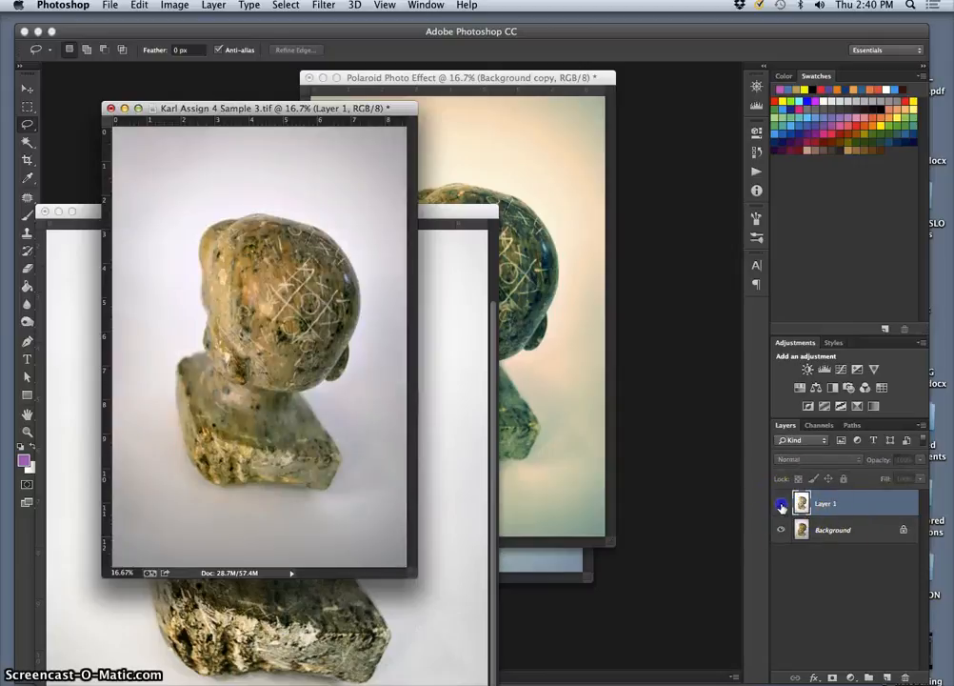
left_click(781, 504)
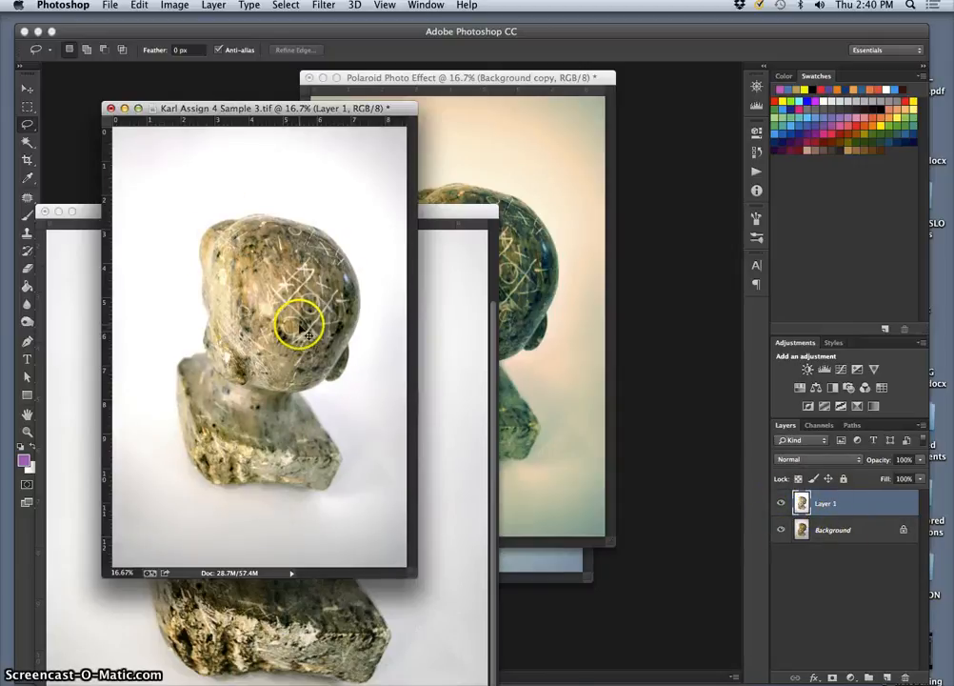
key("super+plus")
key("super+plus")
key("super+plus")
scroll(389, 324, "down", 4)
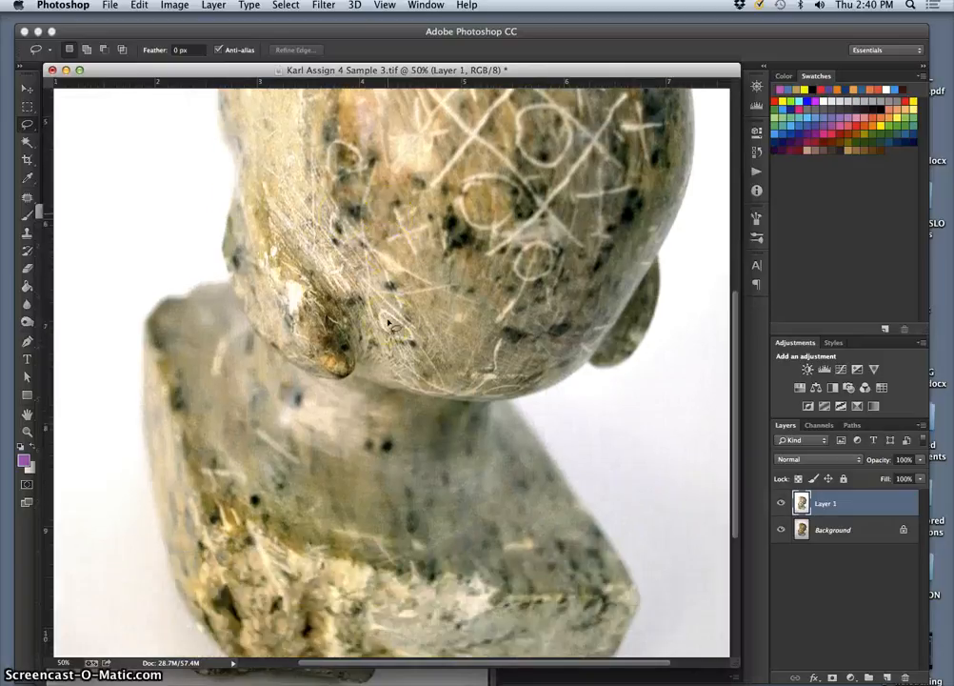
scroll(388, 324, "down", 4)
scroll(389, 324, "up", 8)
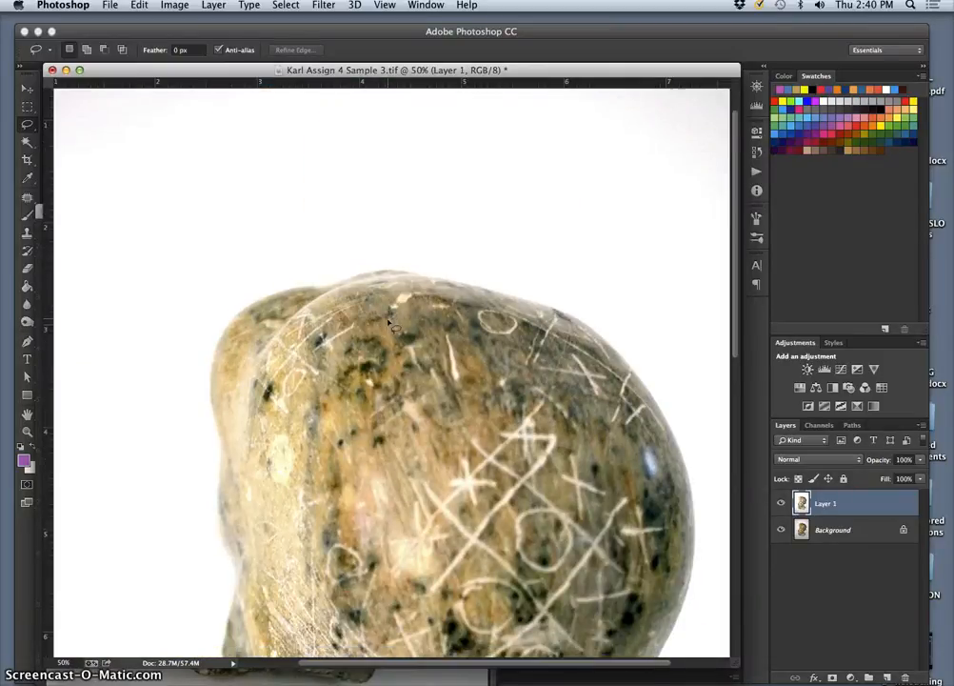
key("super+minus")
key("super+minus")
key("super+minus")
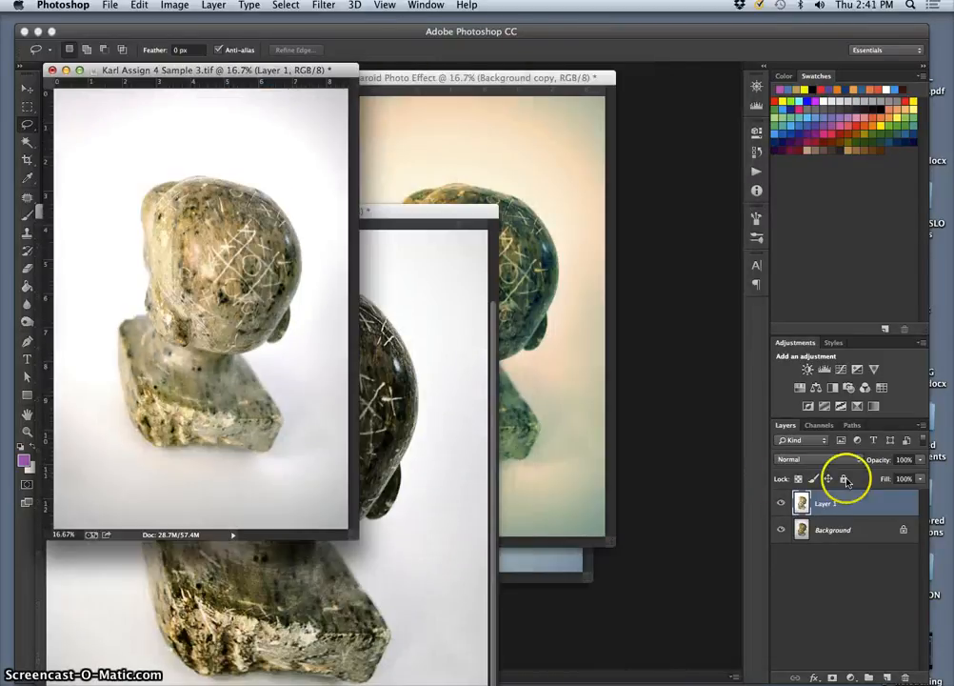
left_click_drag(922, 460, 907, 477)
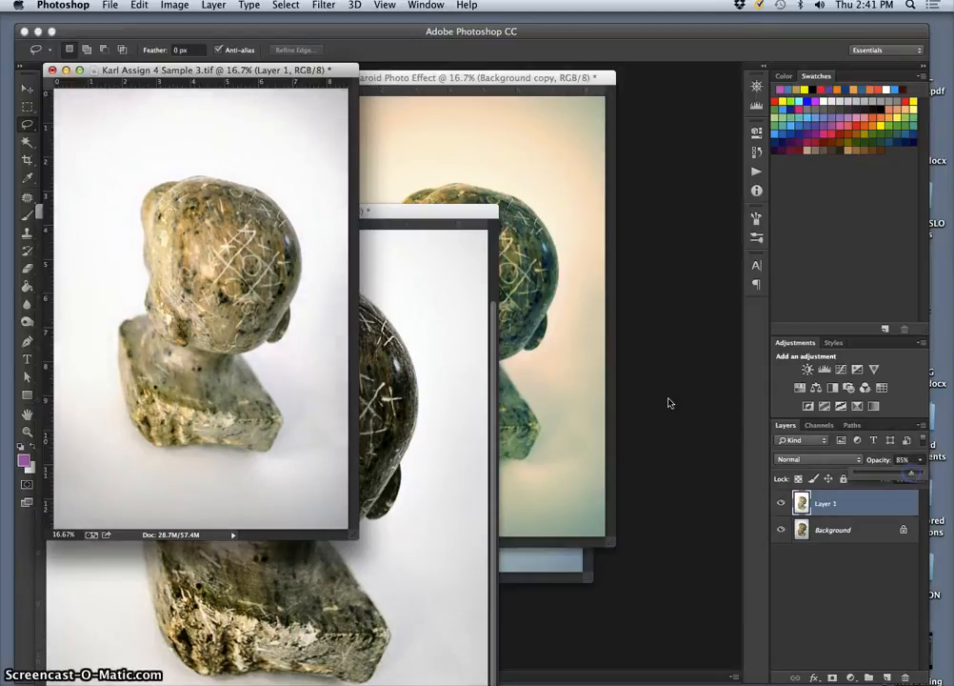
Step: Bring the Polaroid Photo Effect document forward and flatten all its layers
left_click(524, 250)
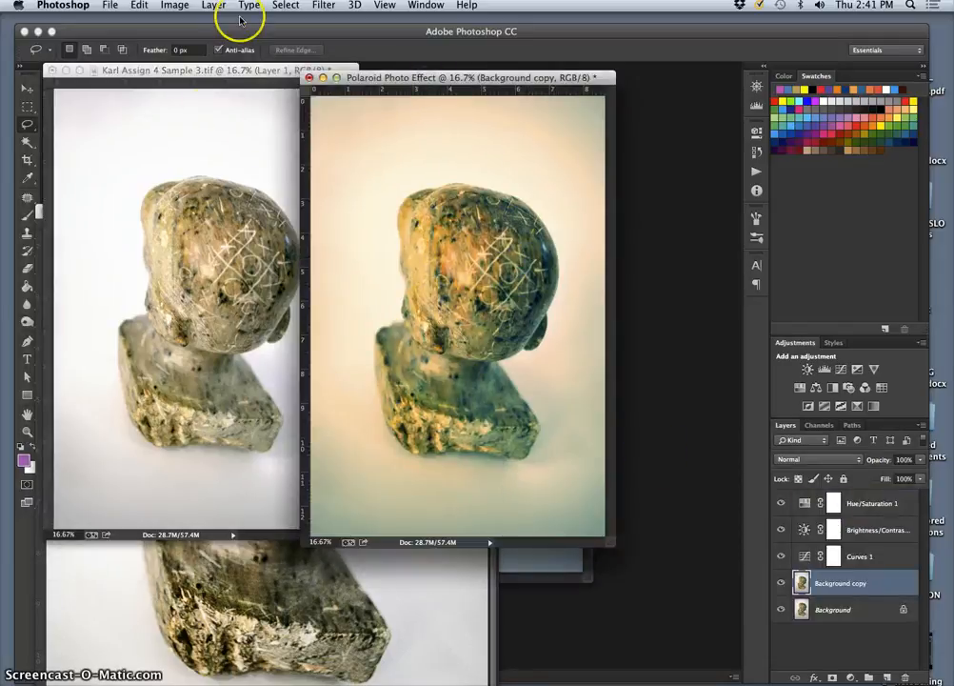
left_click(213, 5)
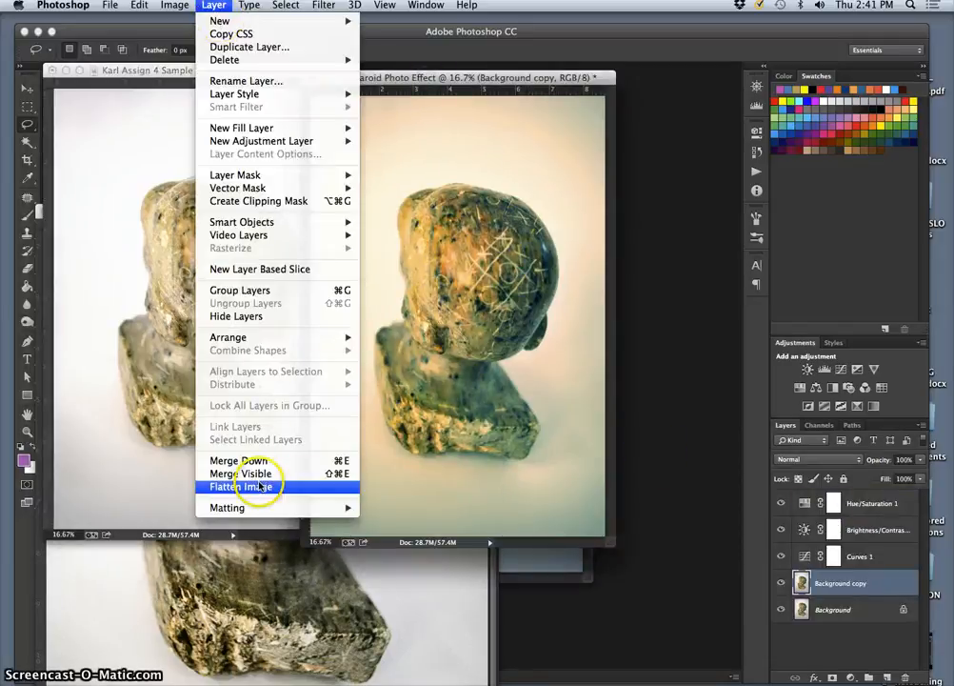
left_click(238, 420)
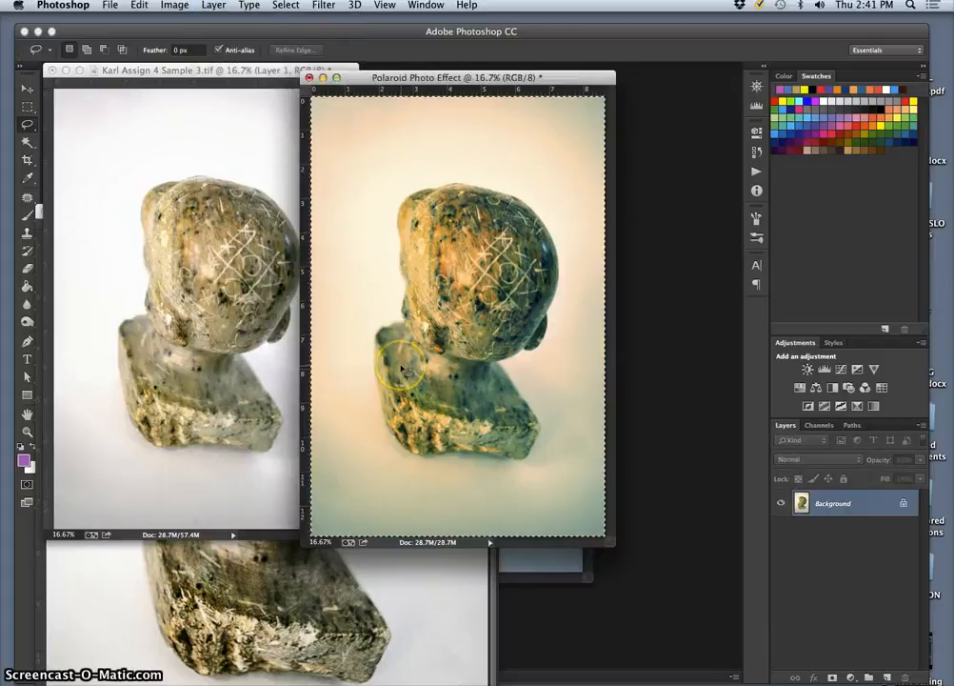
Step: Copy the entire flattened Polaroid image and close its document without saving
key("super+a")
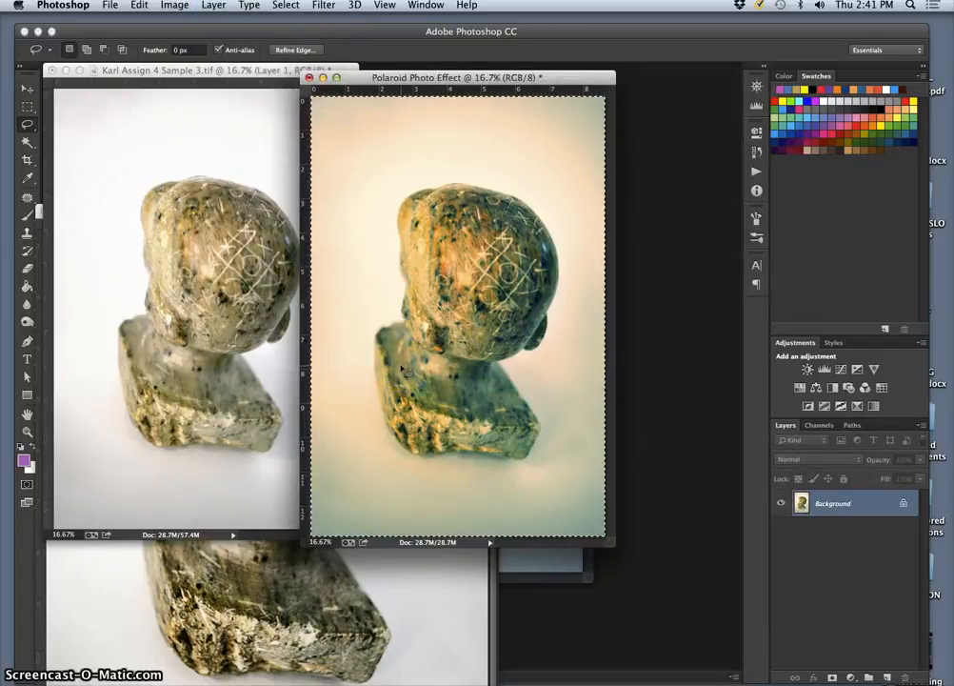
left_click(309, 78)
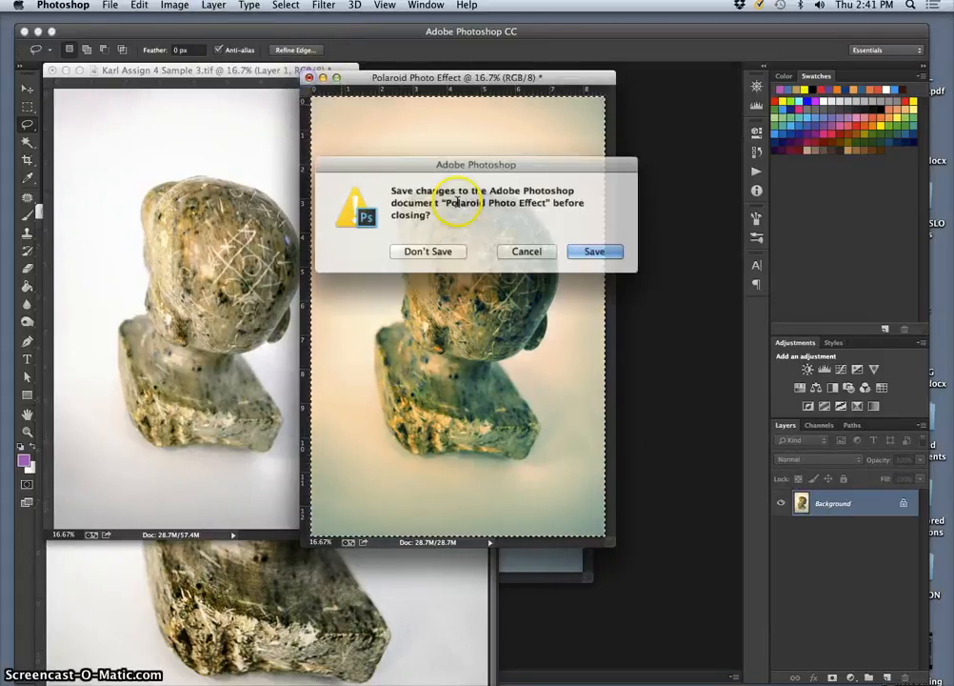
left_click(431, 250)
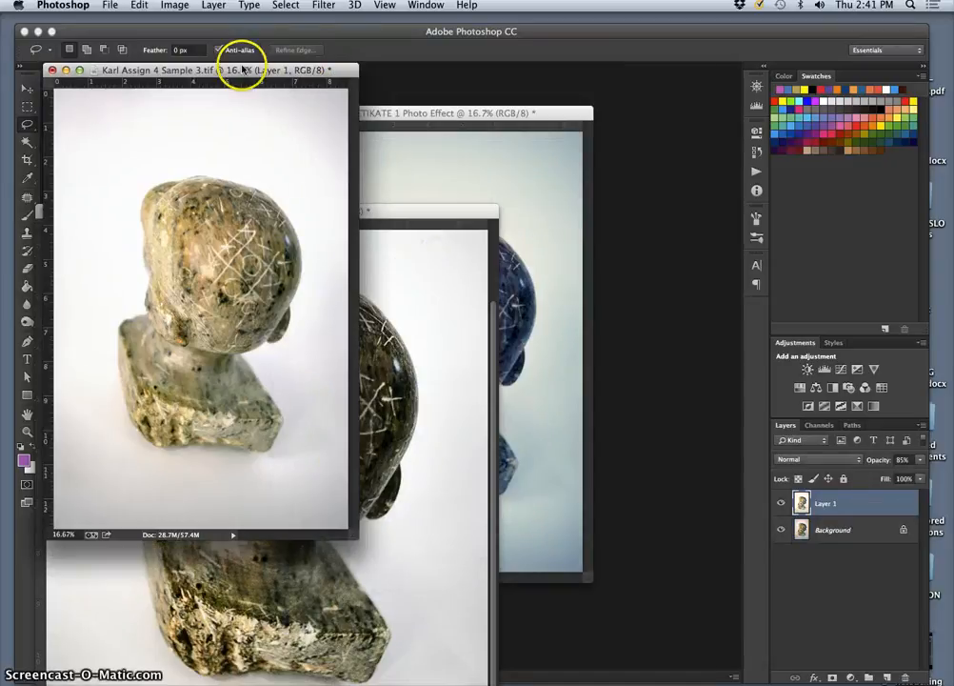
Step: Paste the Polaroid image above the other layers in the original photo document and set the new layer's opacity to 26%
left_click_drag(238, 69, 343, 79)
key("super+v")
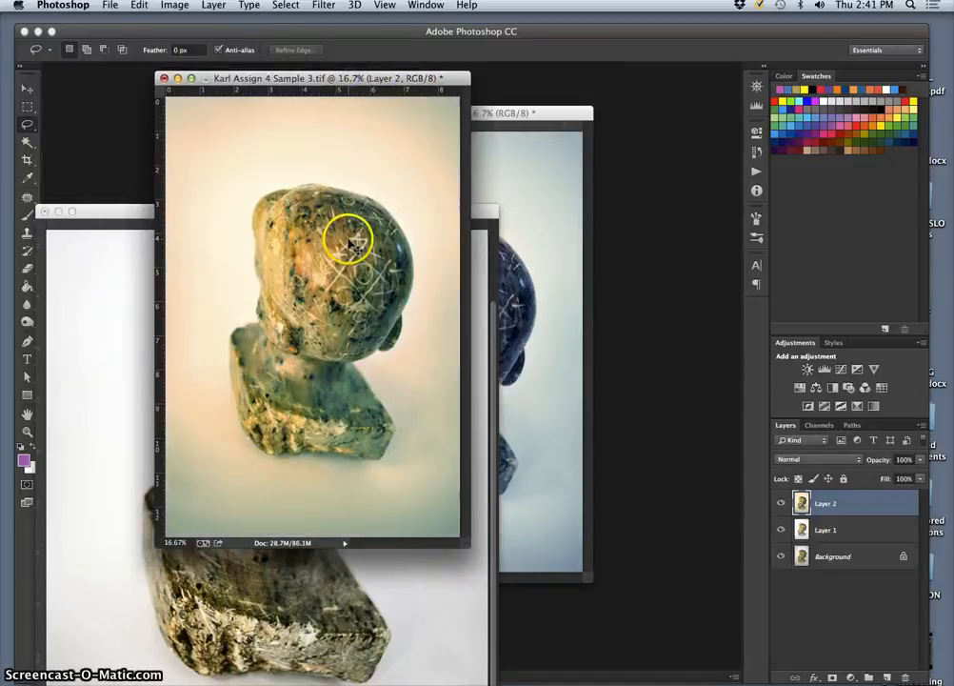
left_click(920, 478)
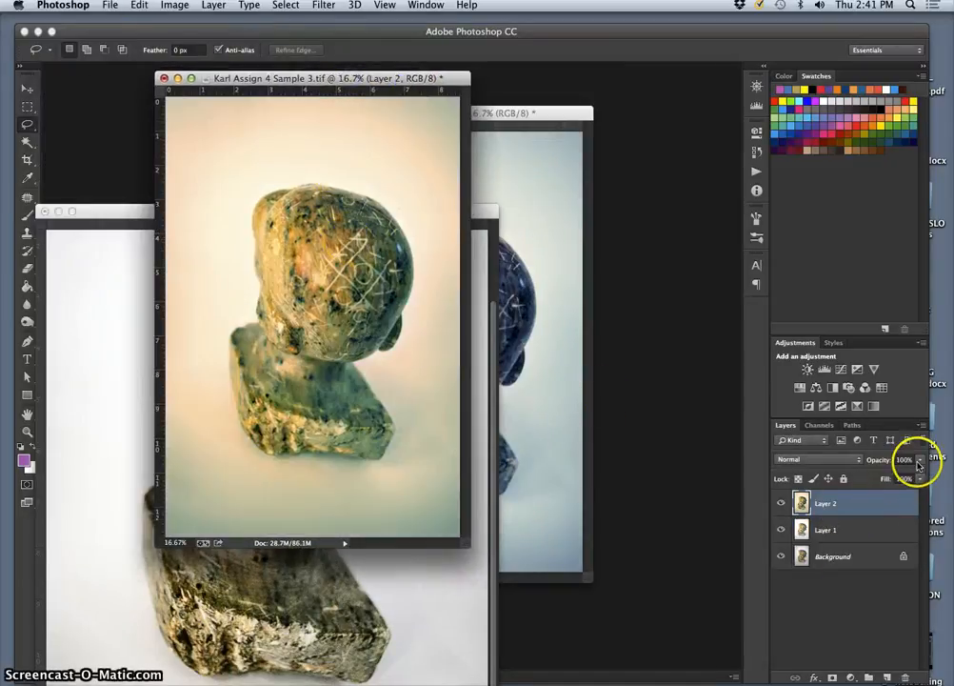
left_click_drag(895, 476, 871, 478)
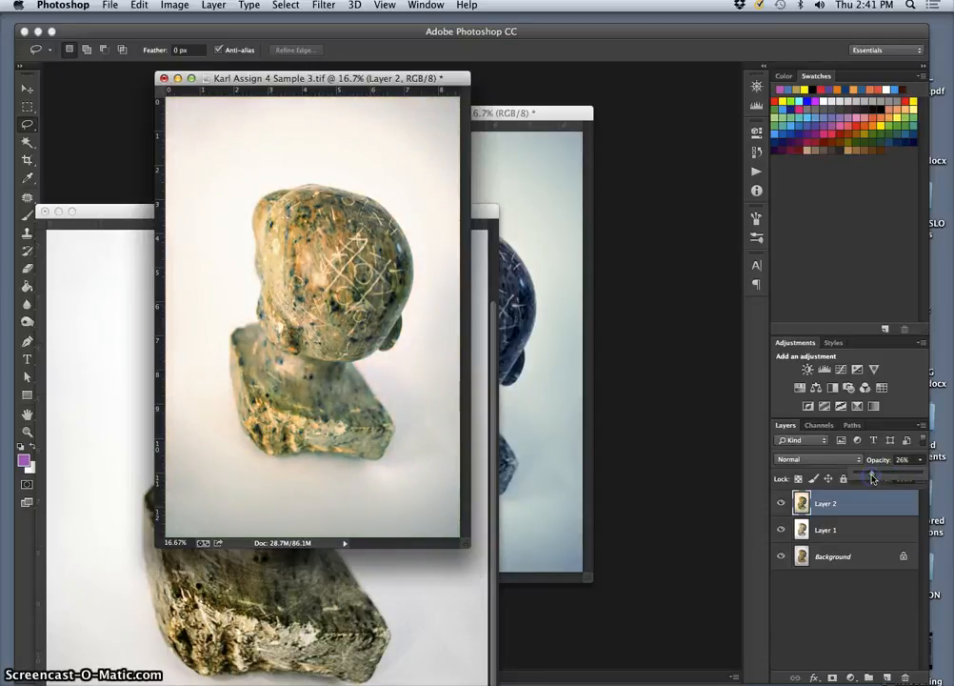
Step: Compare the image with and without Layer 2, and try stacking Layer 1 above it
left_click(781, 503)
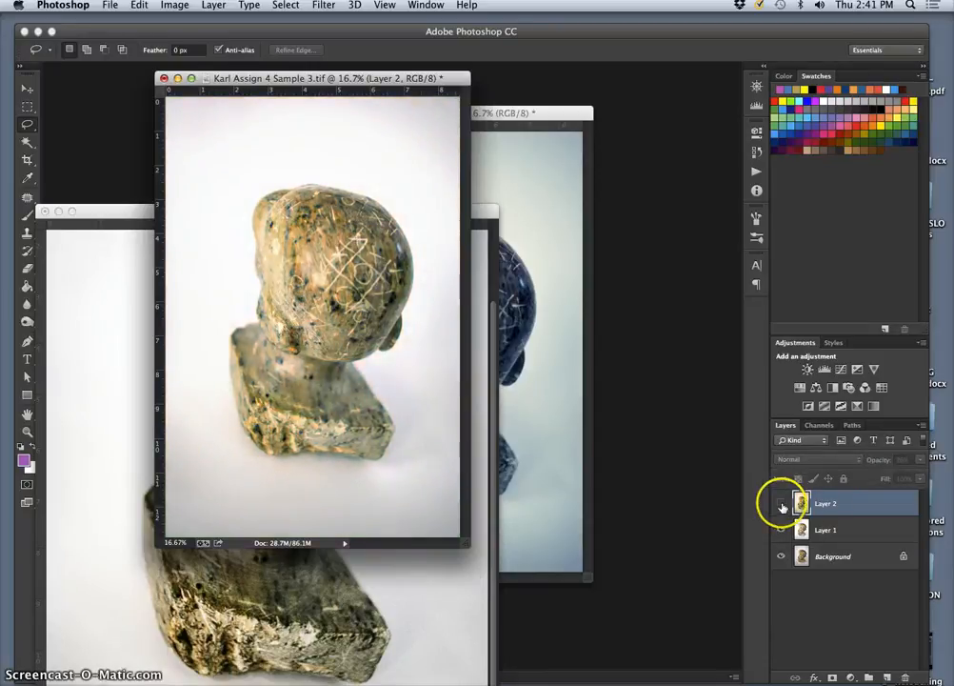
left_click(782, 505)
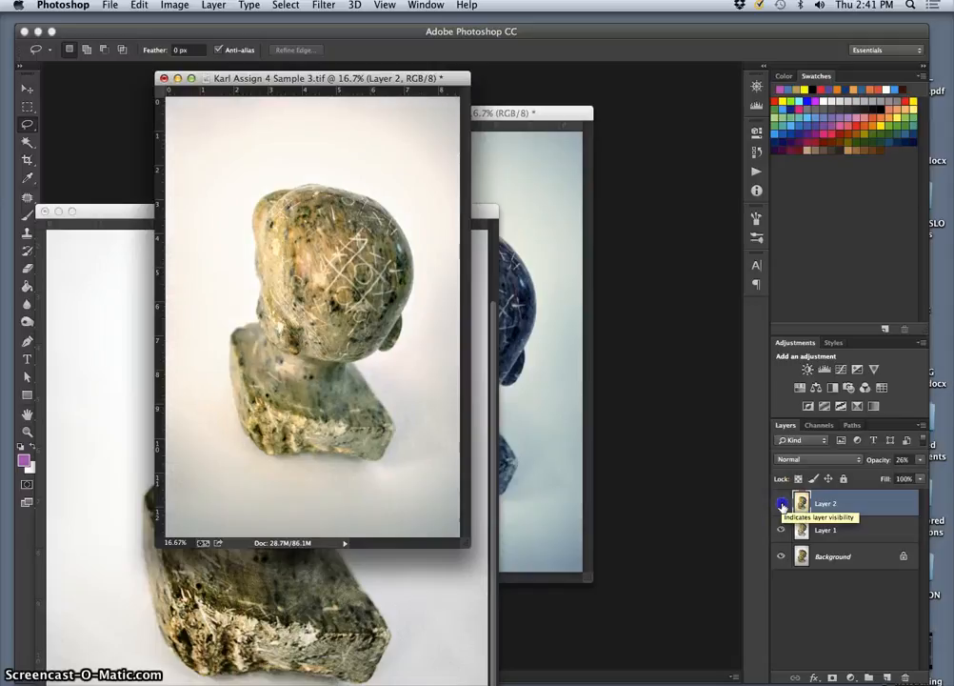
left_click_drag(869, 535, 848, 490)
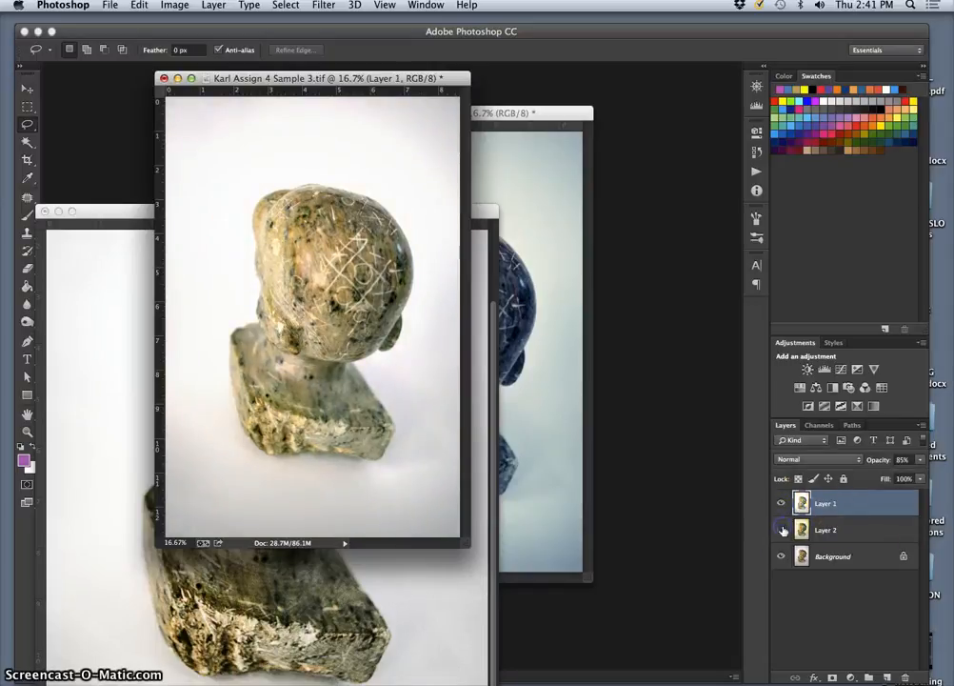
Step: Set Layer 2's opacity to 34% and move it back above Layer 1
left_click(848, 529)
left_click(921, 460)
left_click_drag(871, 476, 884, 477)
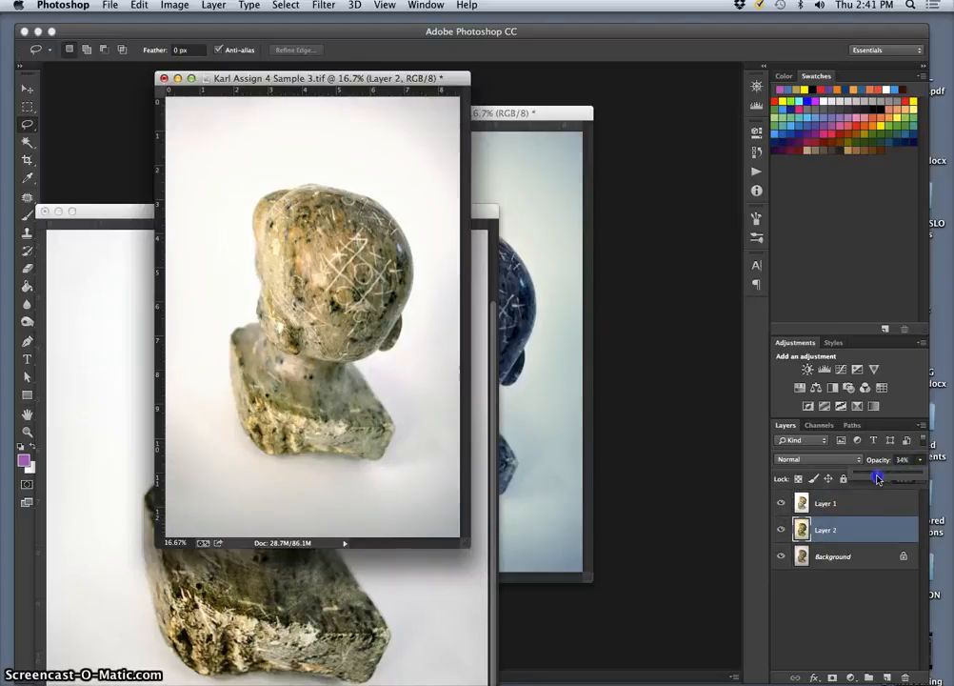
left_click_drag(841, 531, 836, 495)
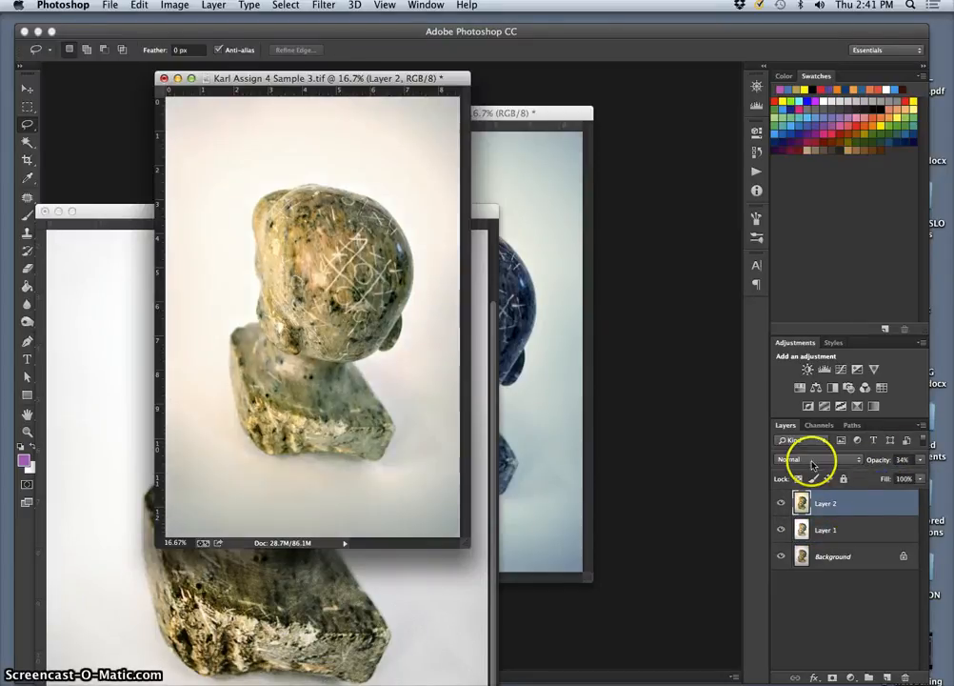
Step: Set Layer 2's blending mode to Soft Light and compare the image with and without the layer
left_click(813, 460)
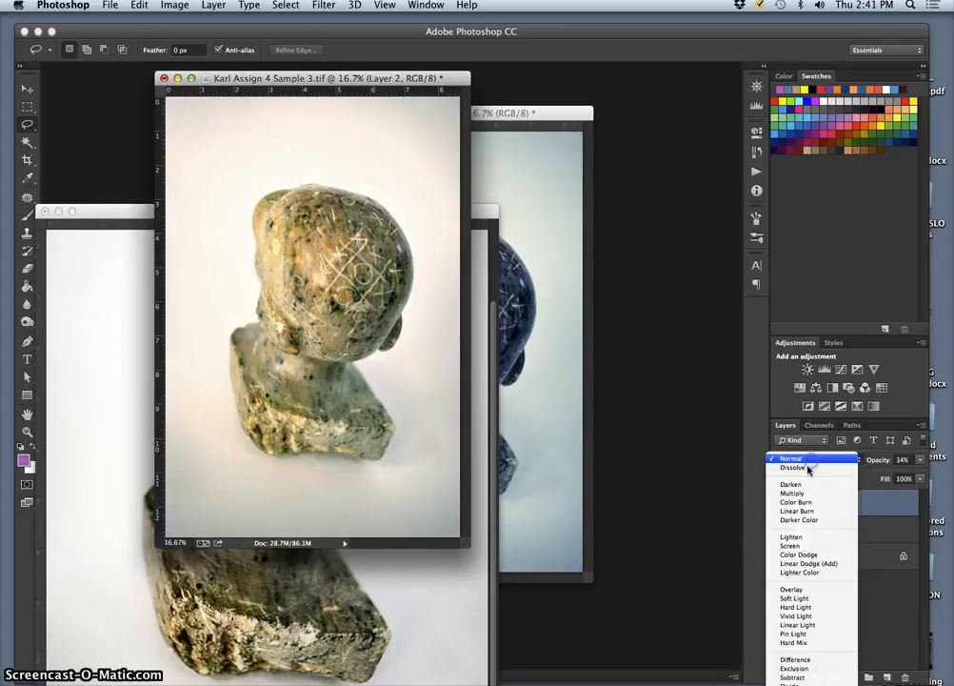
left_click(795, 598)
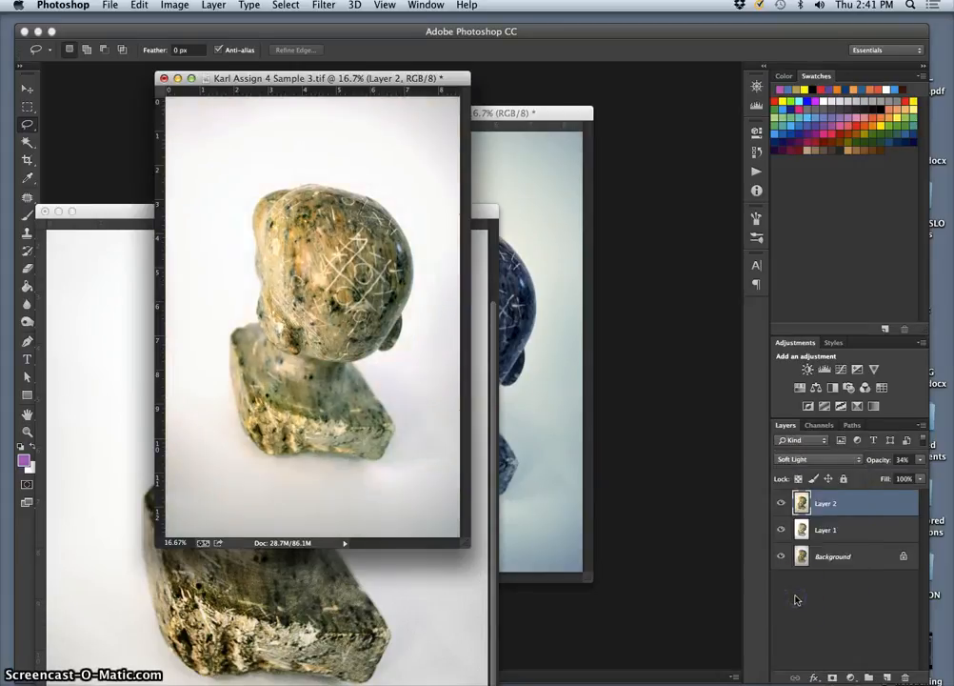
left_click(780, 505)
left_click(780, 505)
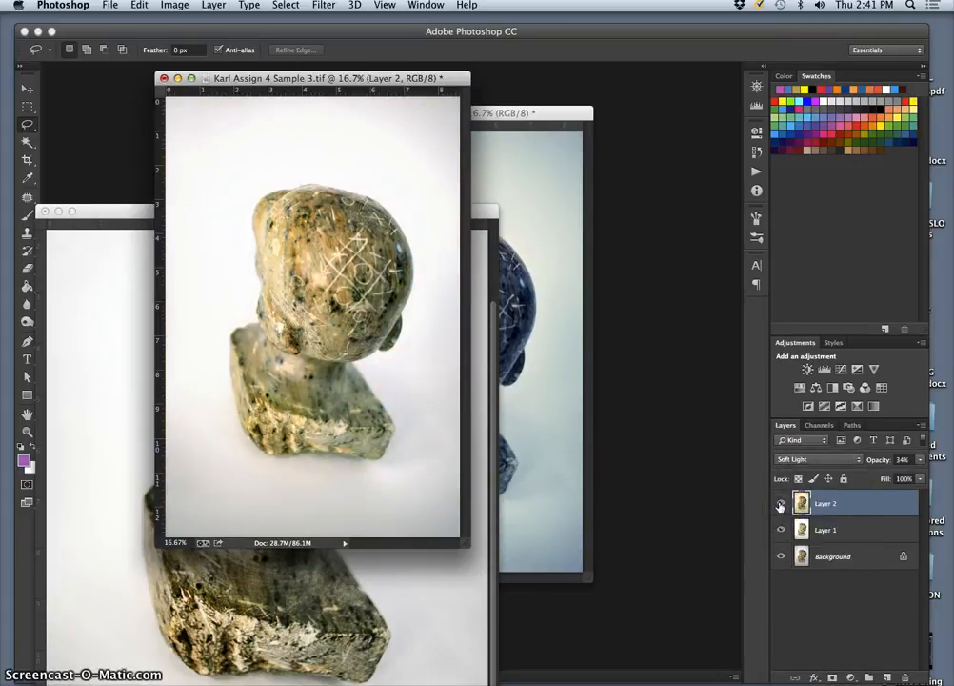
left_click(780, 505)
left_click(780, 505)
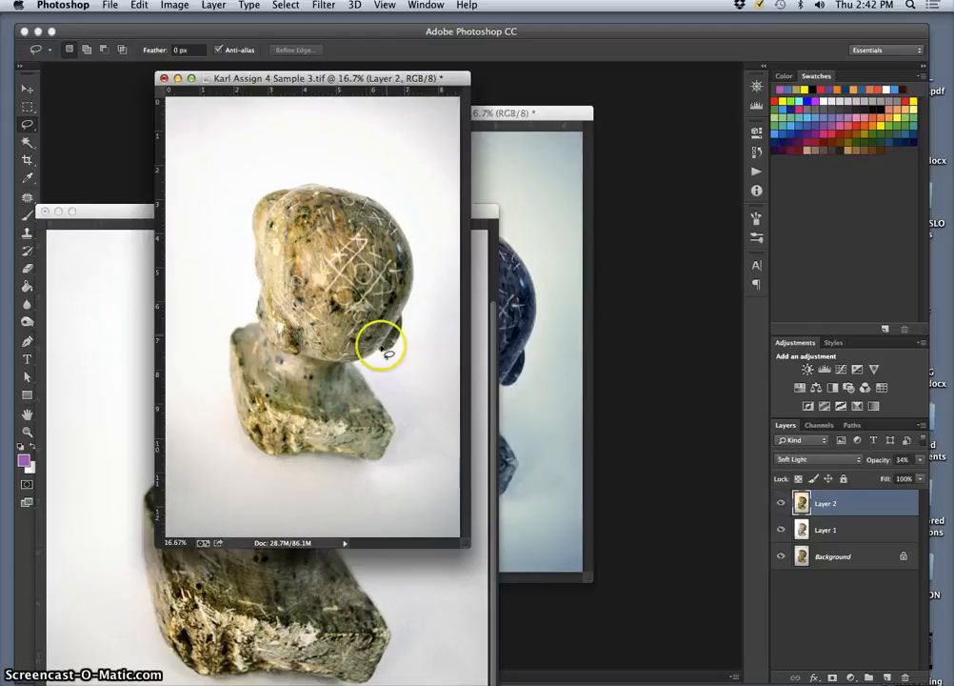